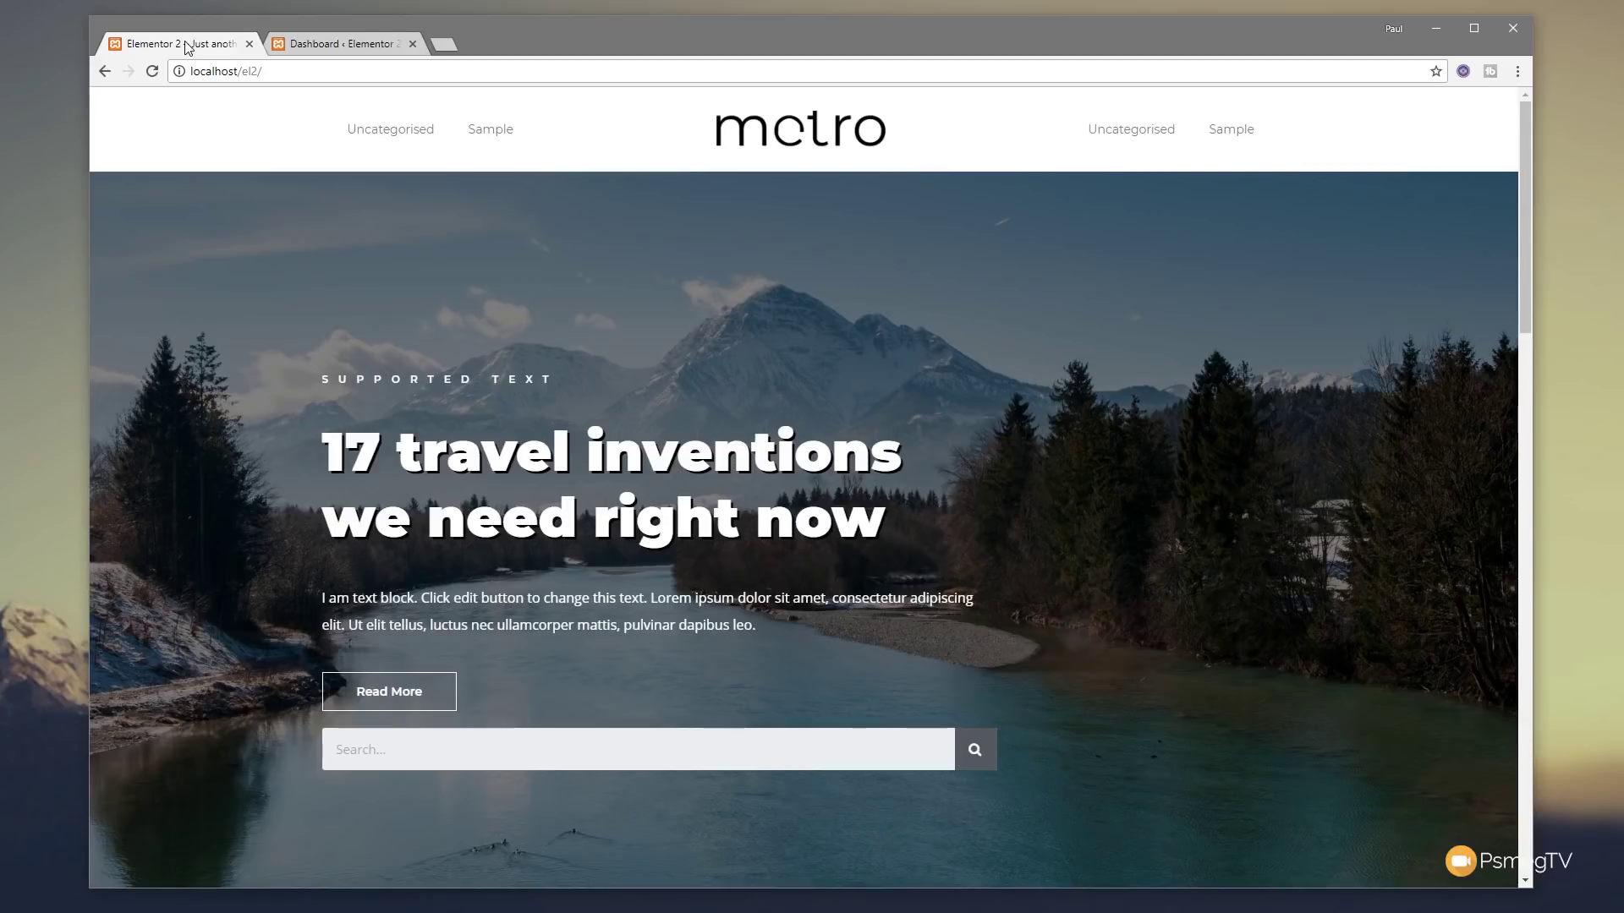
# - Create a new navigation menu named "Main Menu Left" in the WordPress dashboard
pyautogui.click(351, 51)
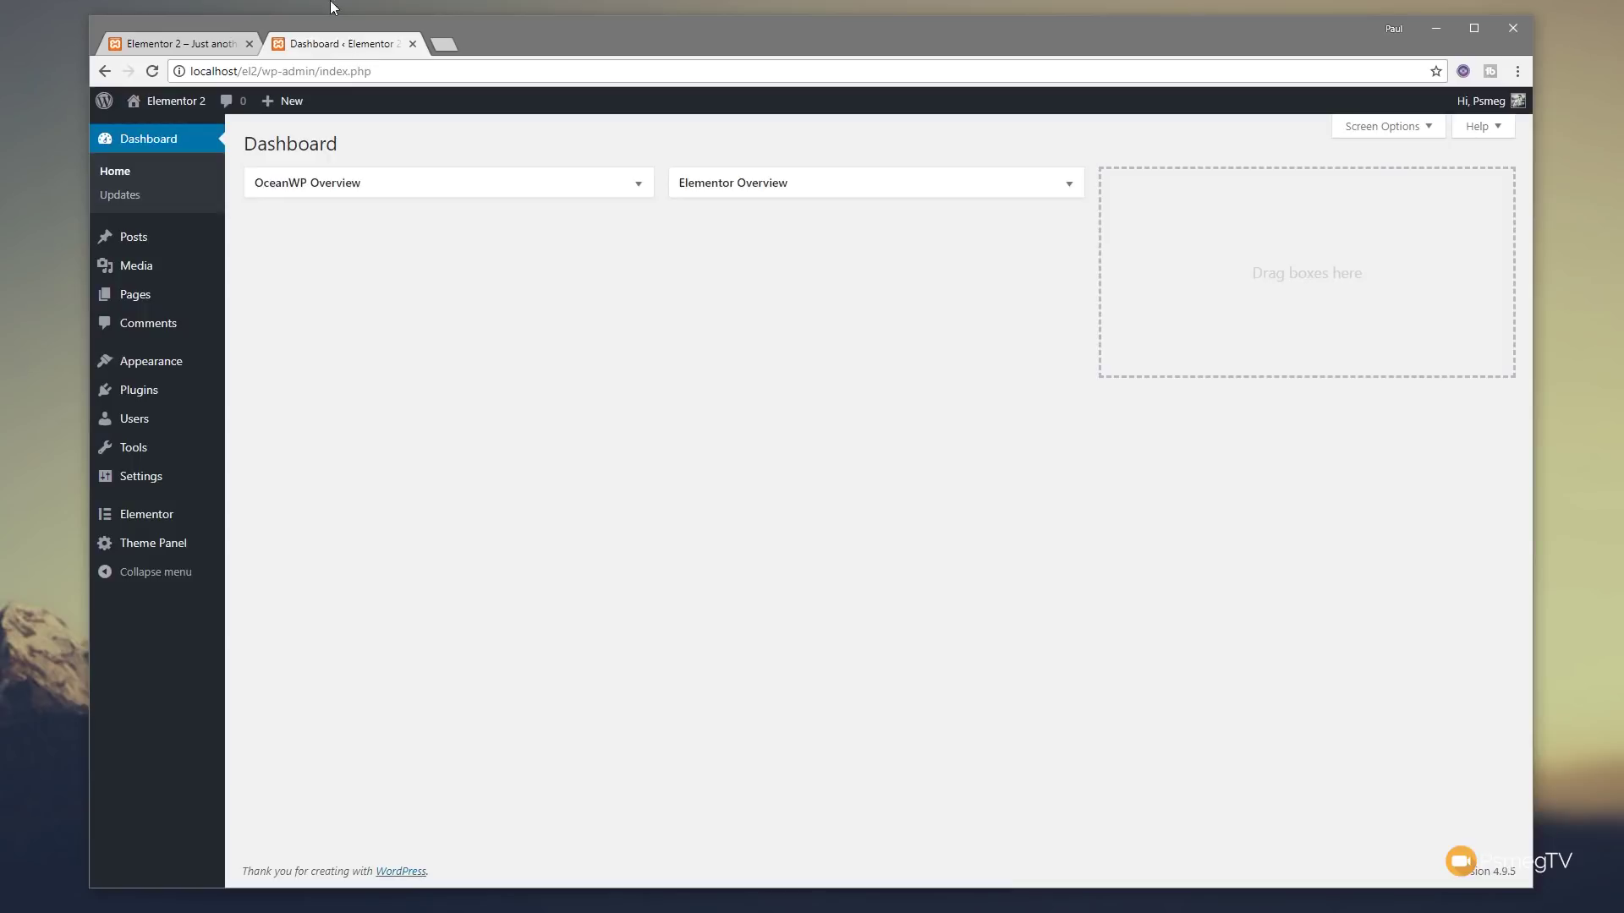
pyautogui.moveTo(171, 366)
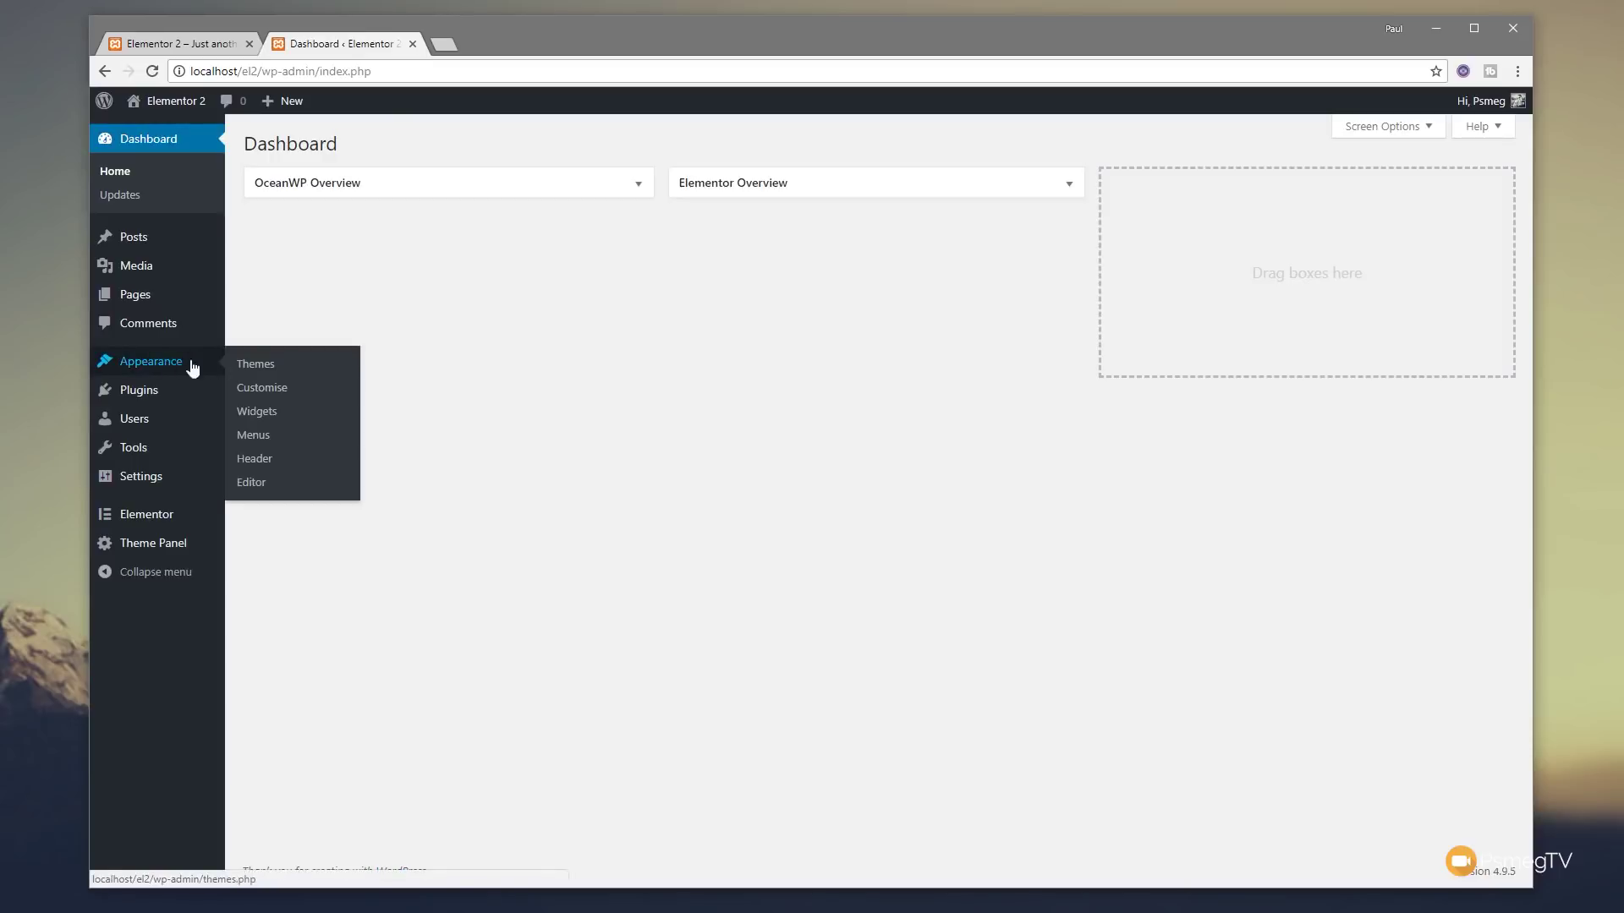
pyautogui.click(263, 439)
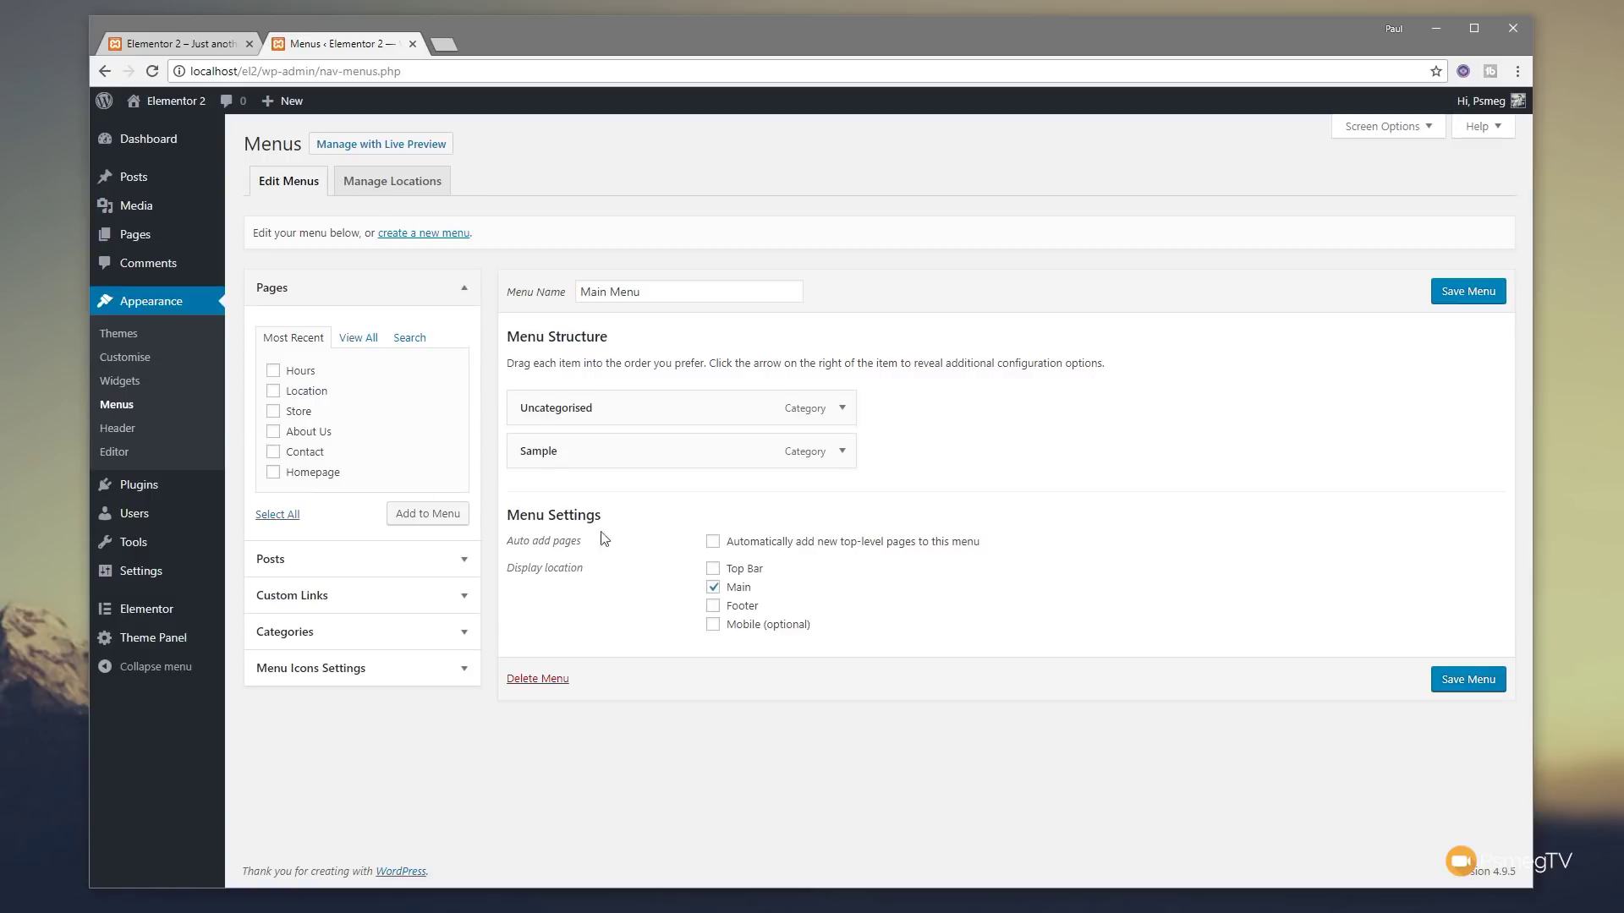
pyautogui.click(436, 241)
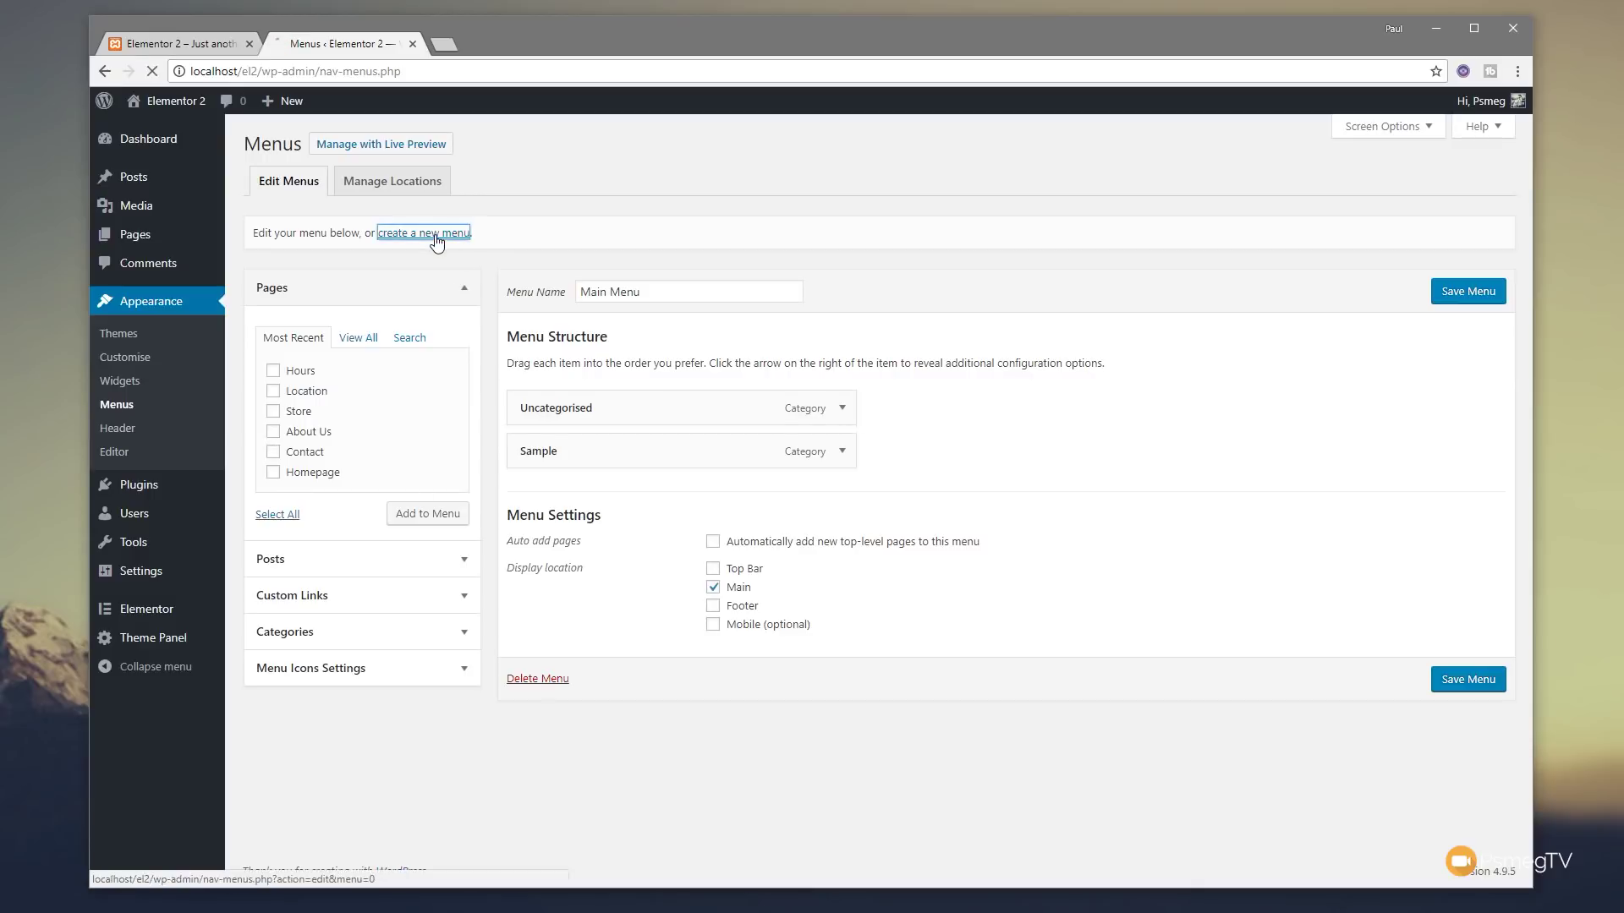
pyautogui.click(652, 291)
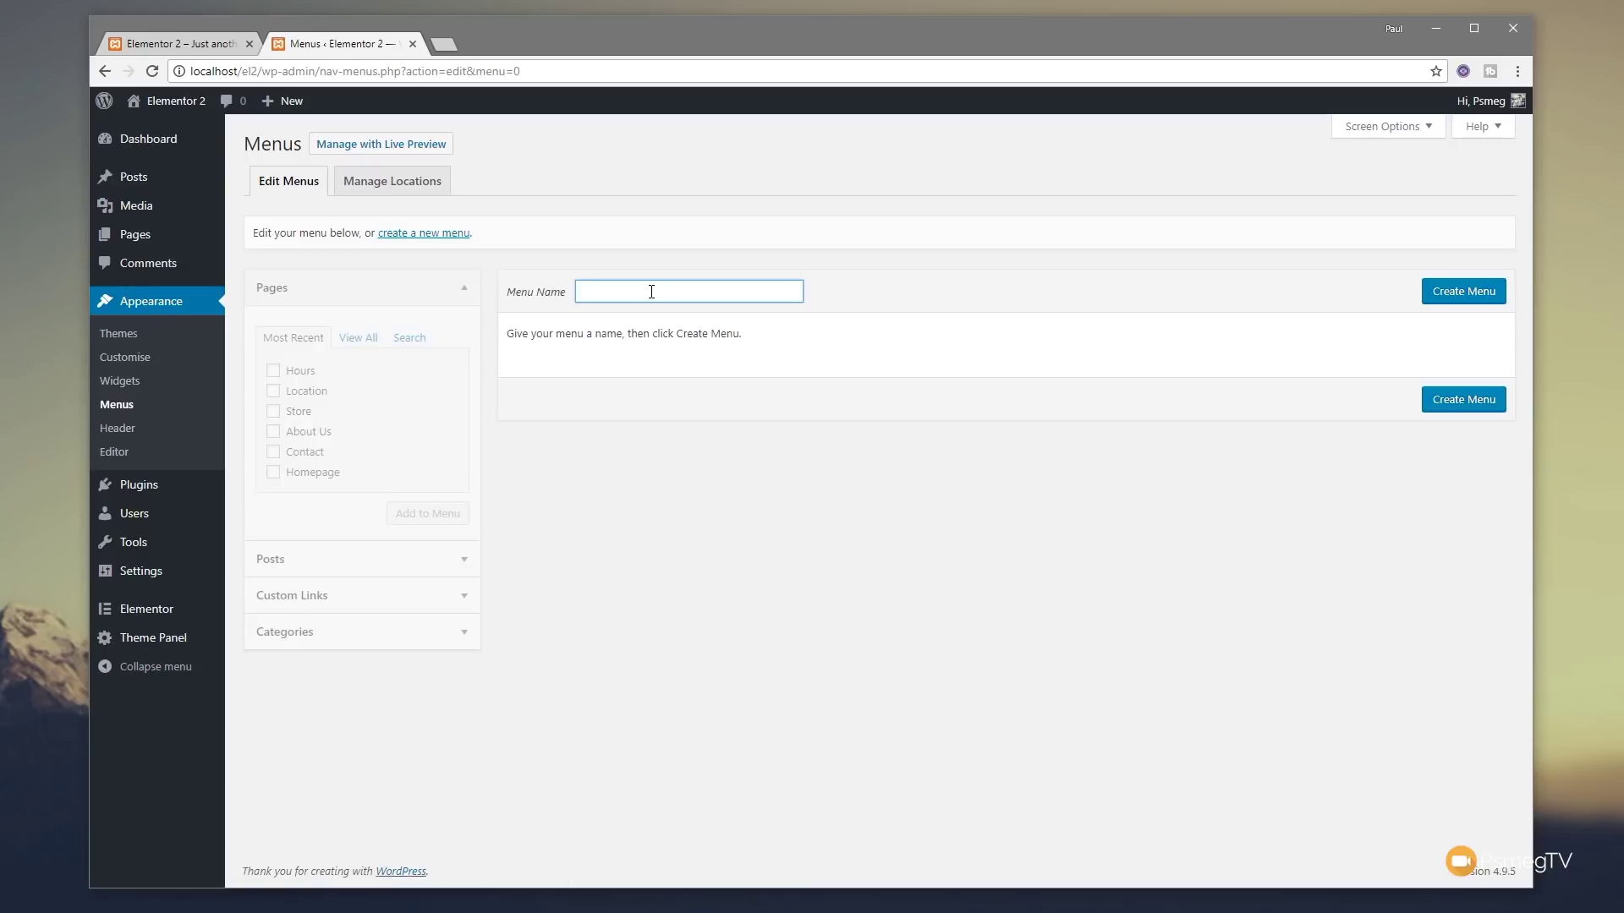
pyautogui.write('Main')
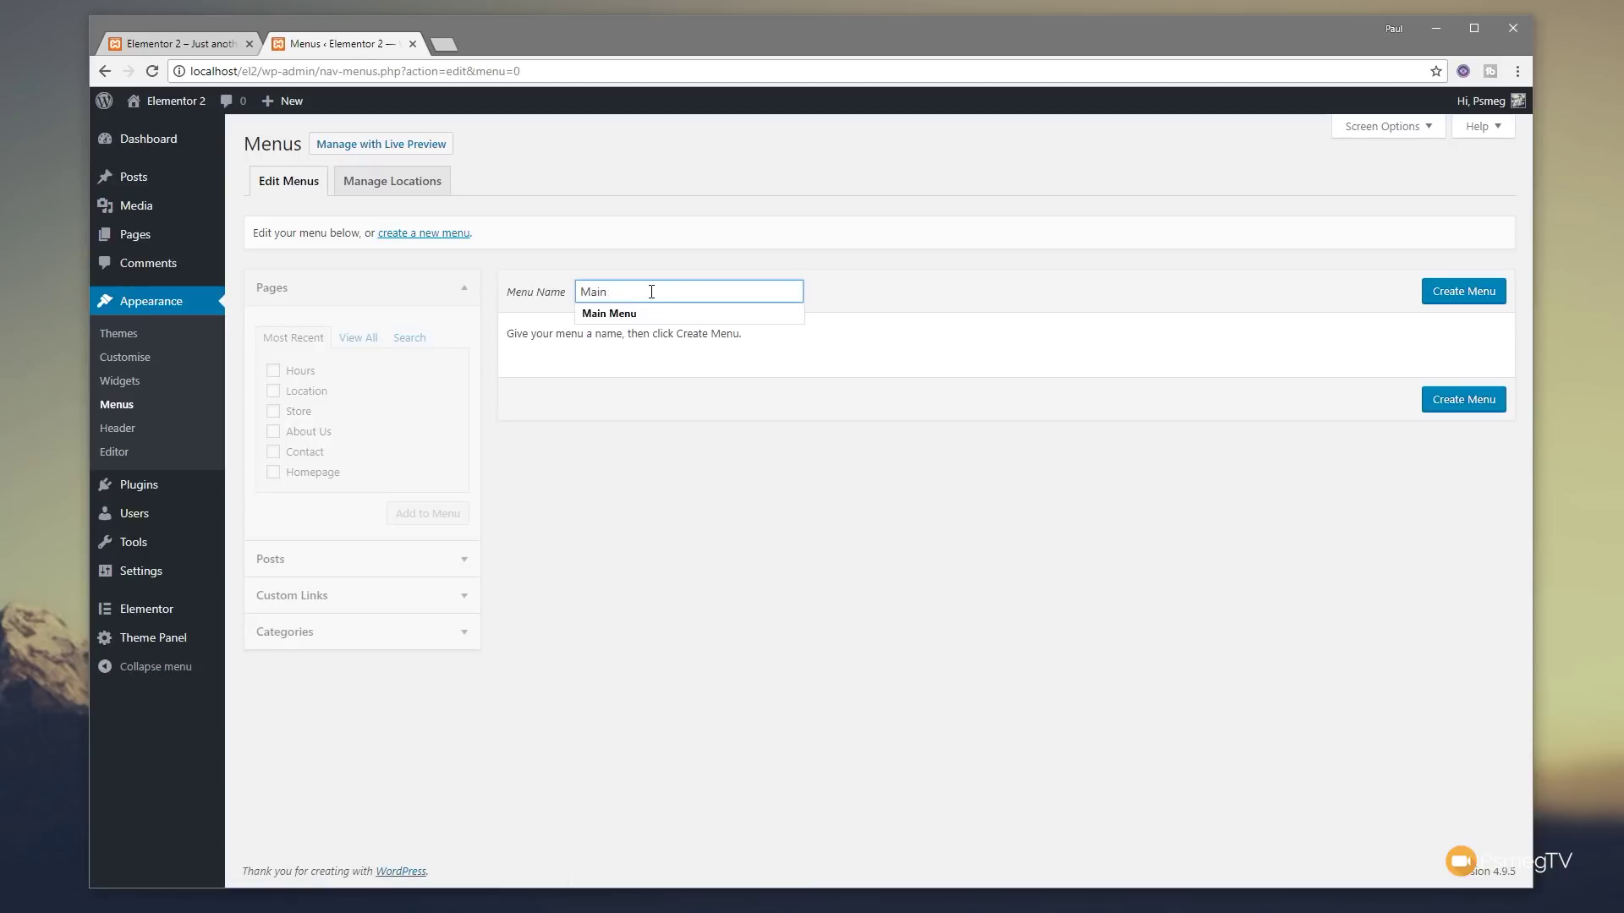
pyautogui.write(' Menu Left')
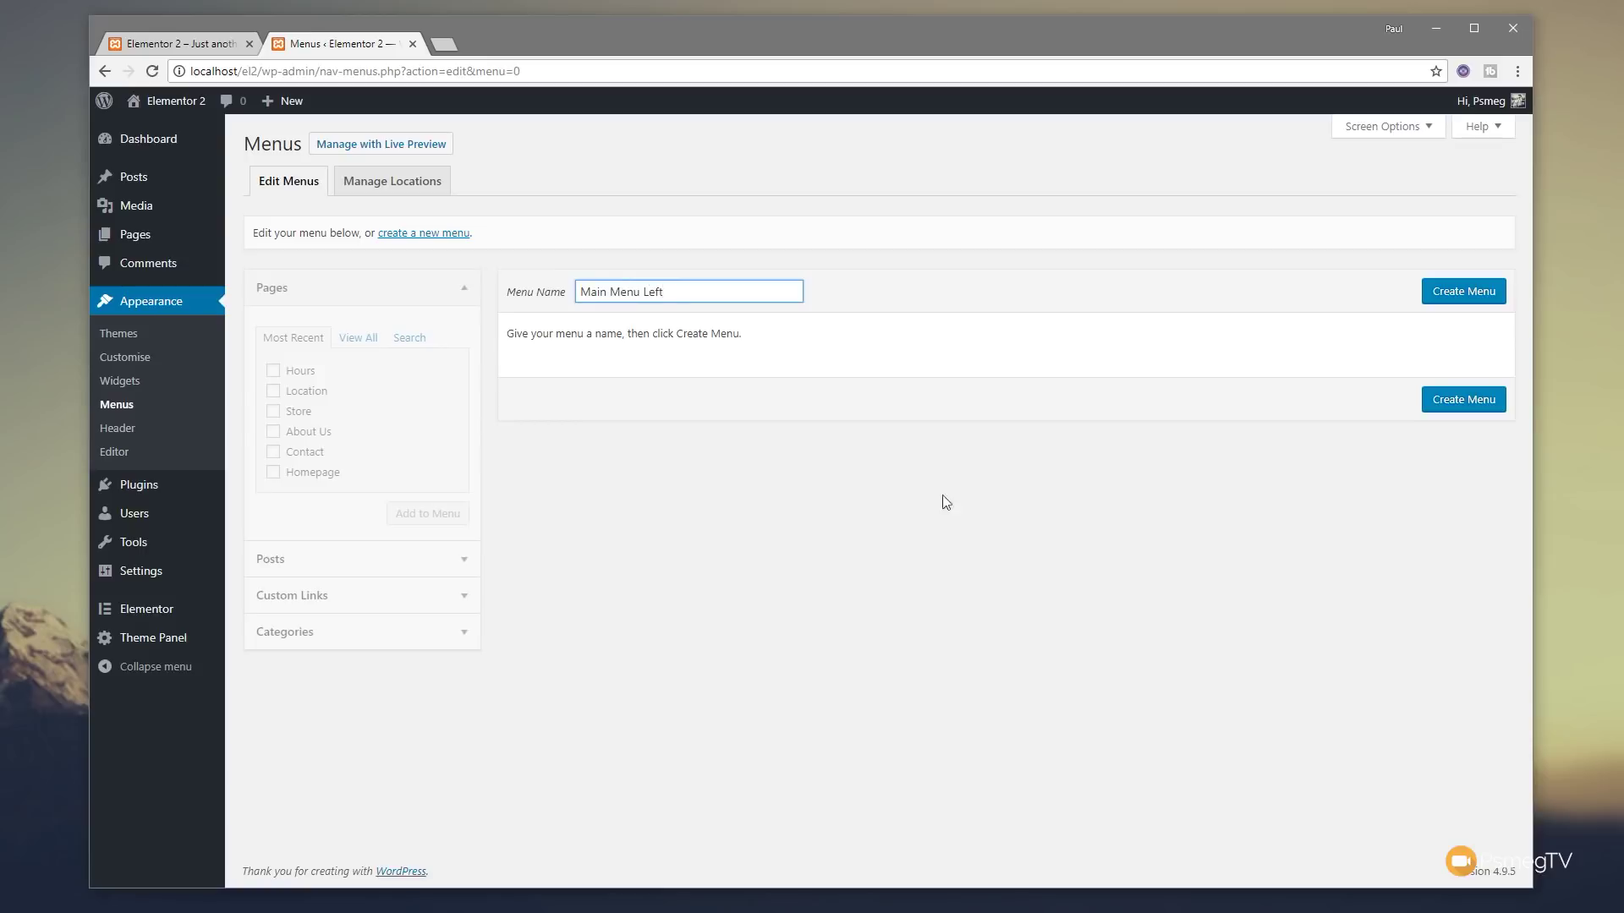
pyautogui.click(1480, 298)
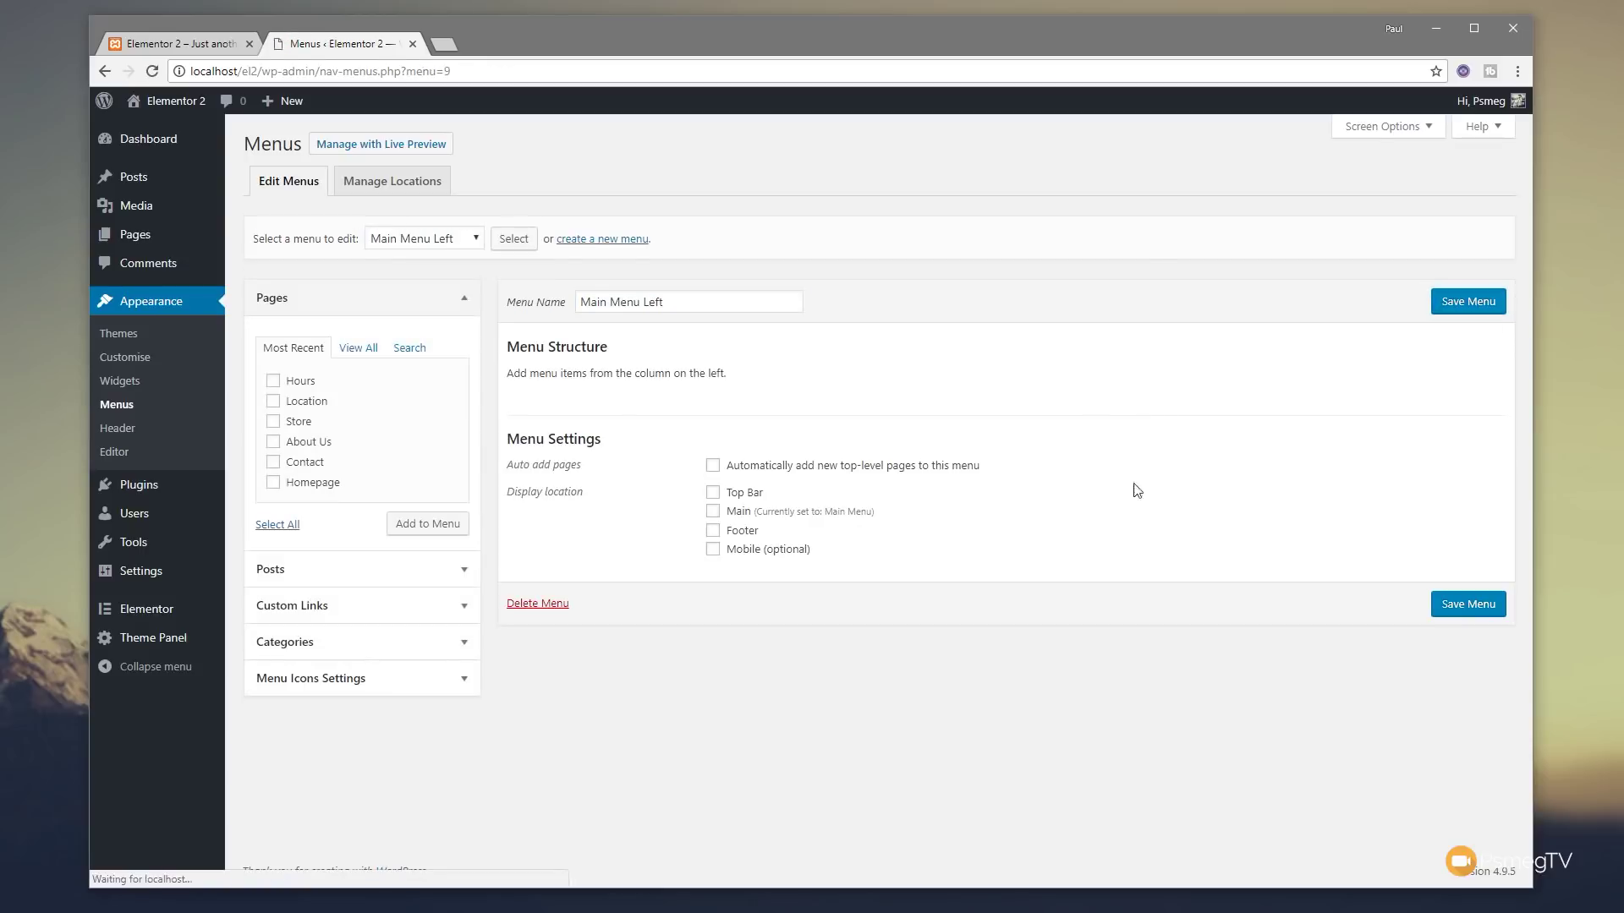
# - Add the Home: Homepage, Hours and Store pages to Main Menu Left and save the menu
pyautogui.click(373, 349)
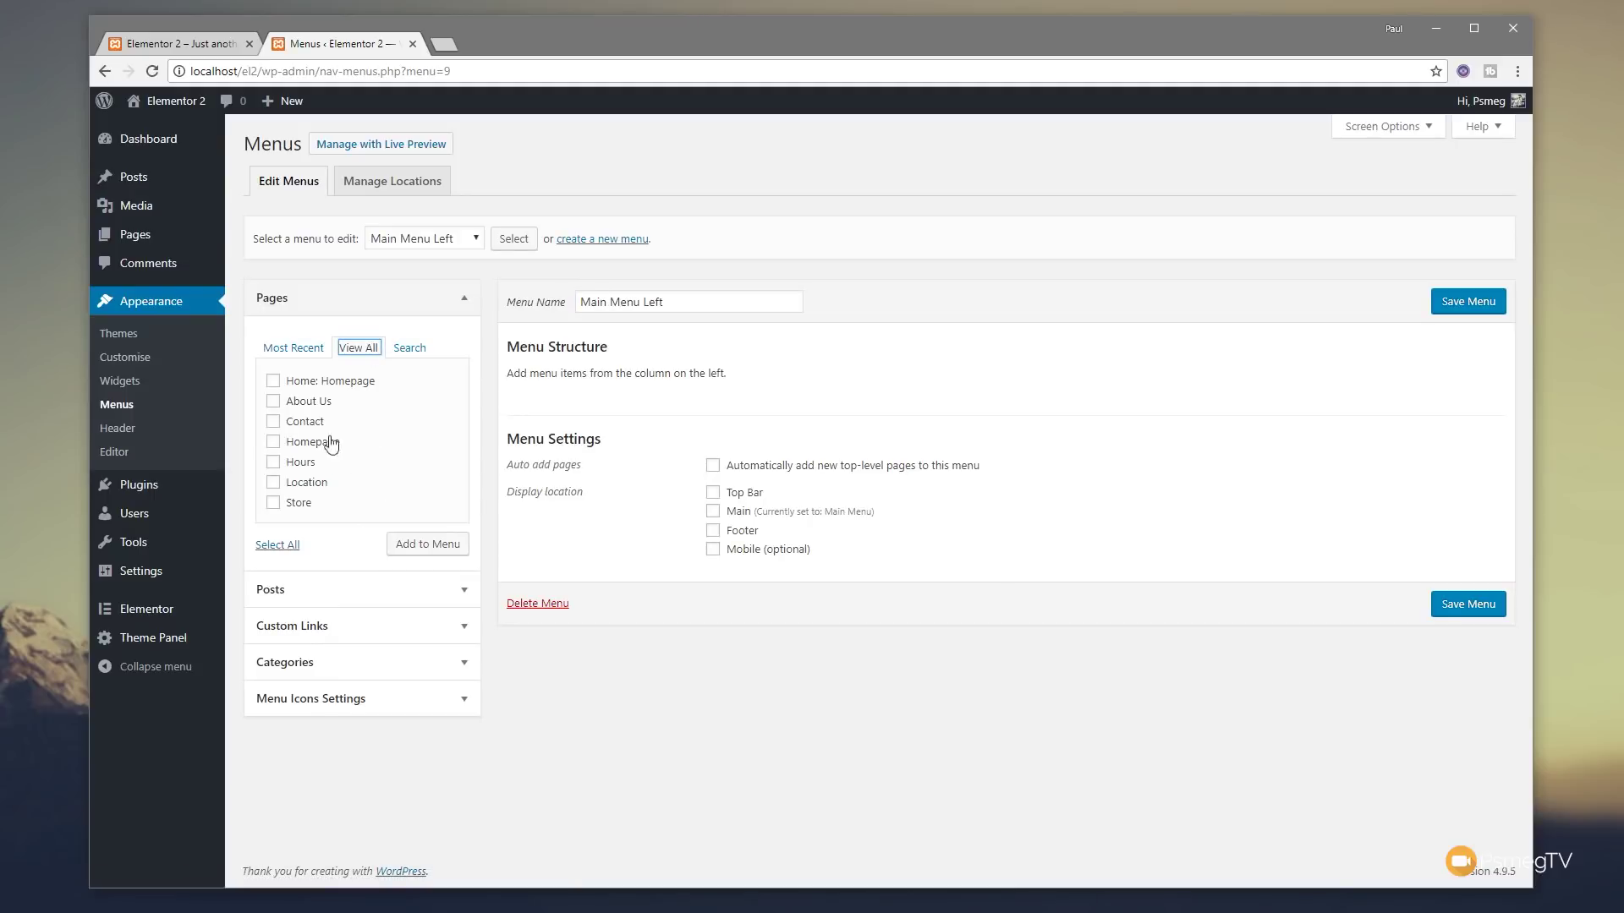
pyautogui.click(296, 387)
pyautogui.click(303, 506)
pyautogui.click(303, 463)
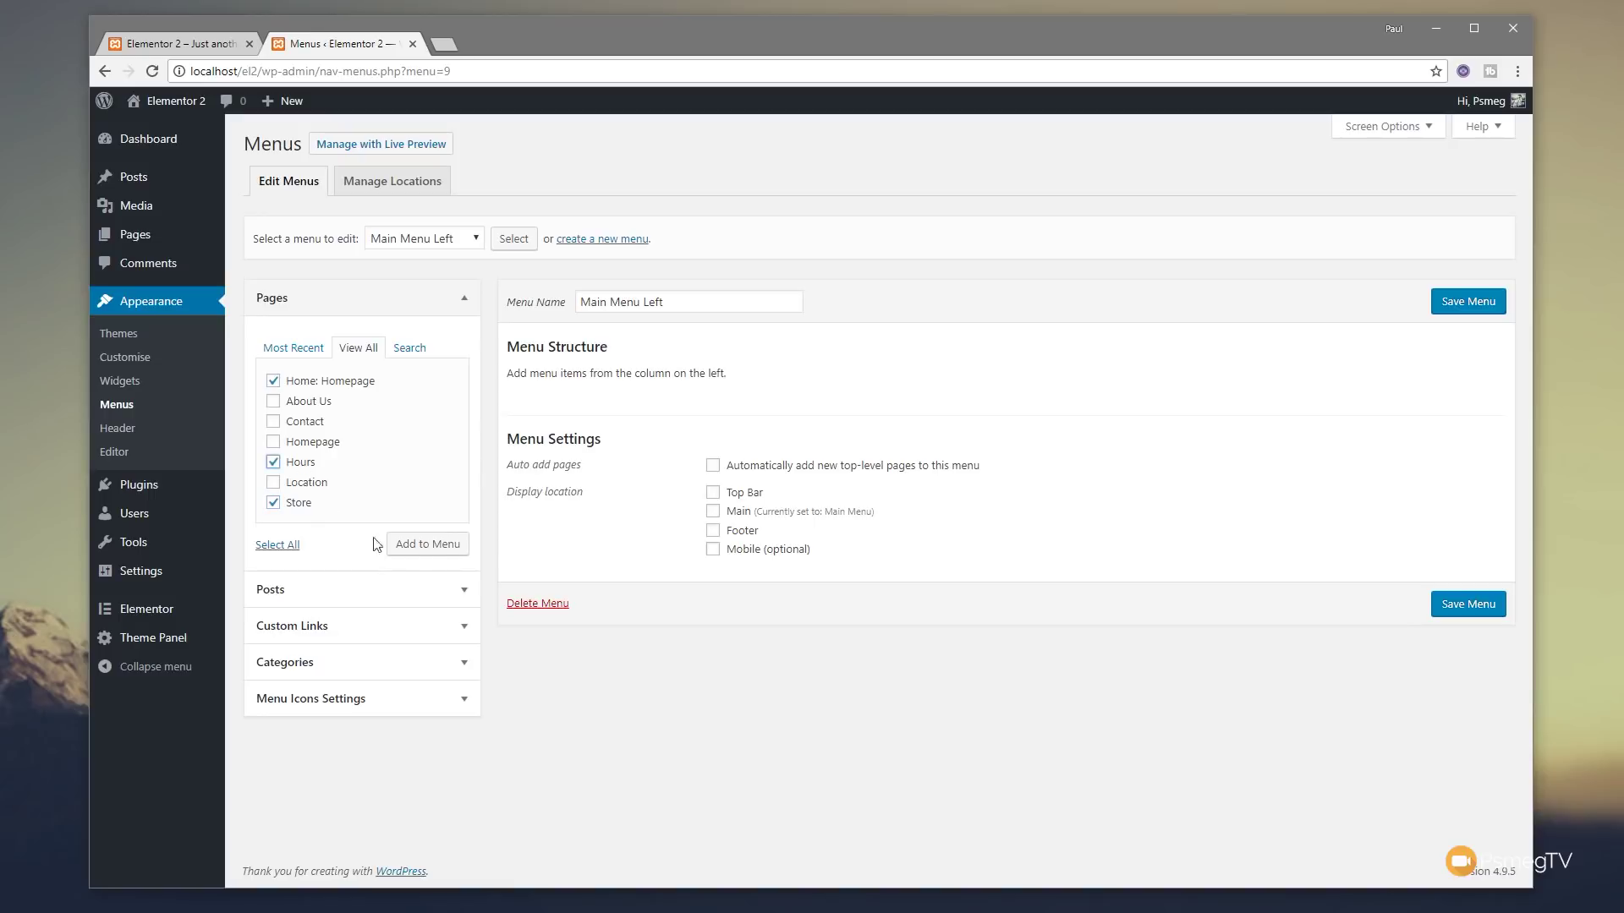
pyautogui.click(435, 553)
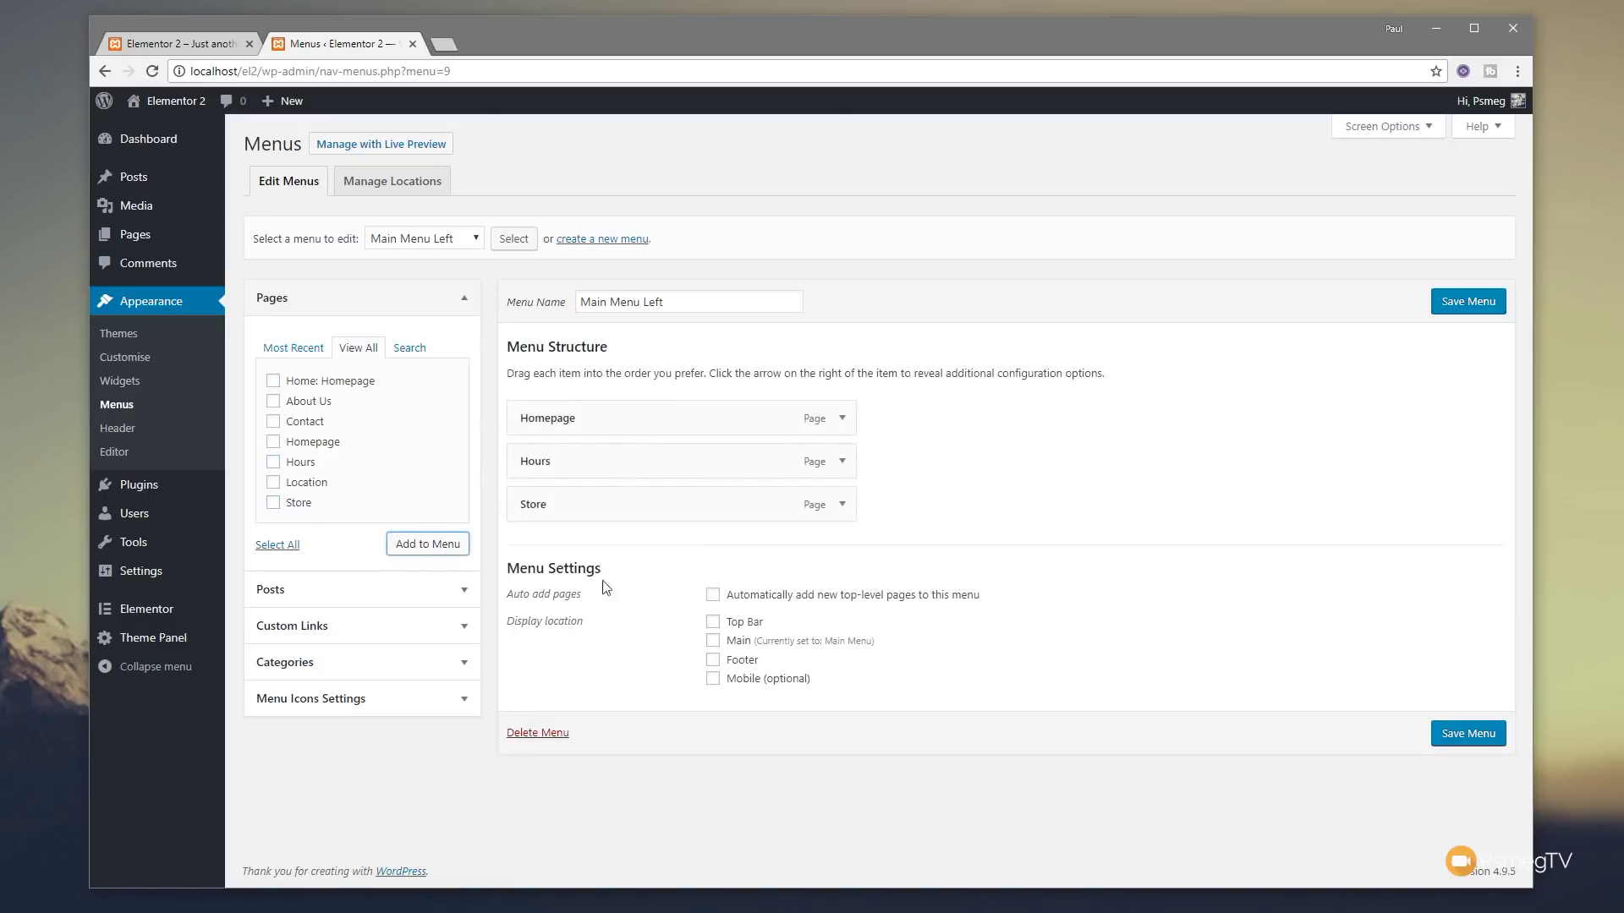
pyautogui.click(1480, 738)
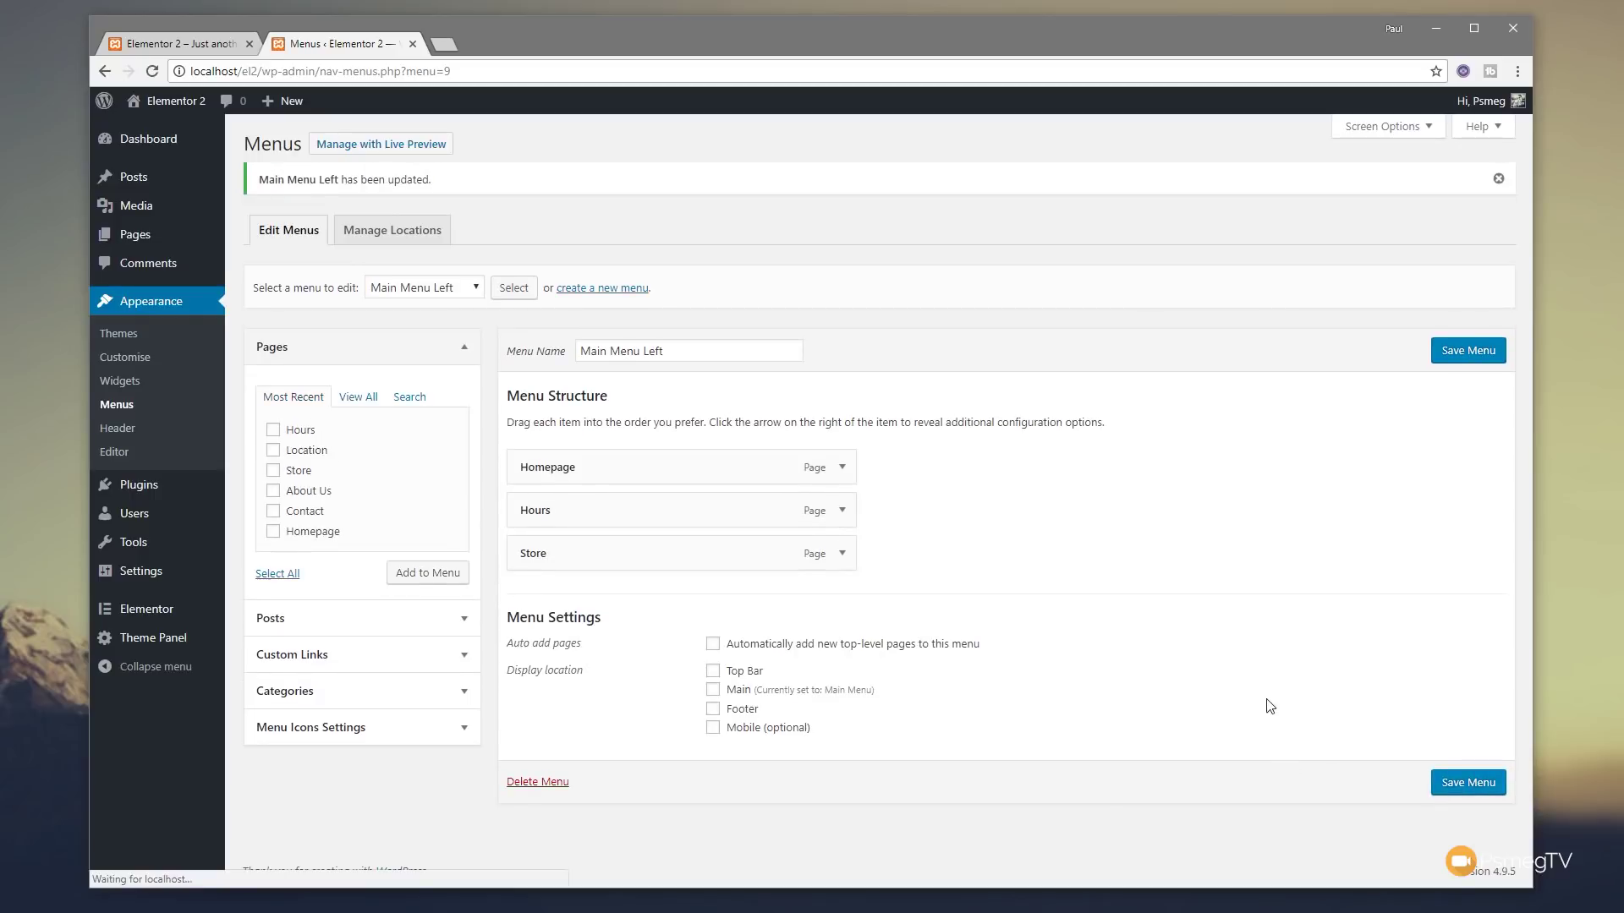
# - Create another navigation menu named "Main Menu Right"
pyautogui.click(602, 288)
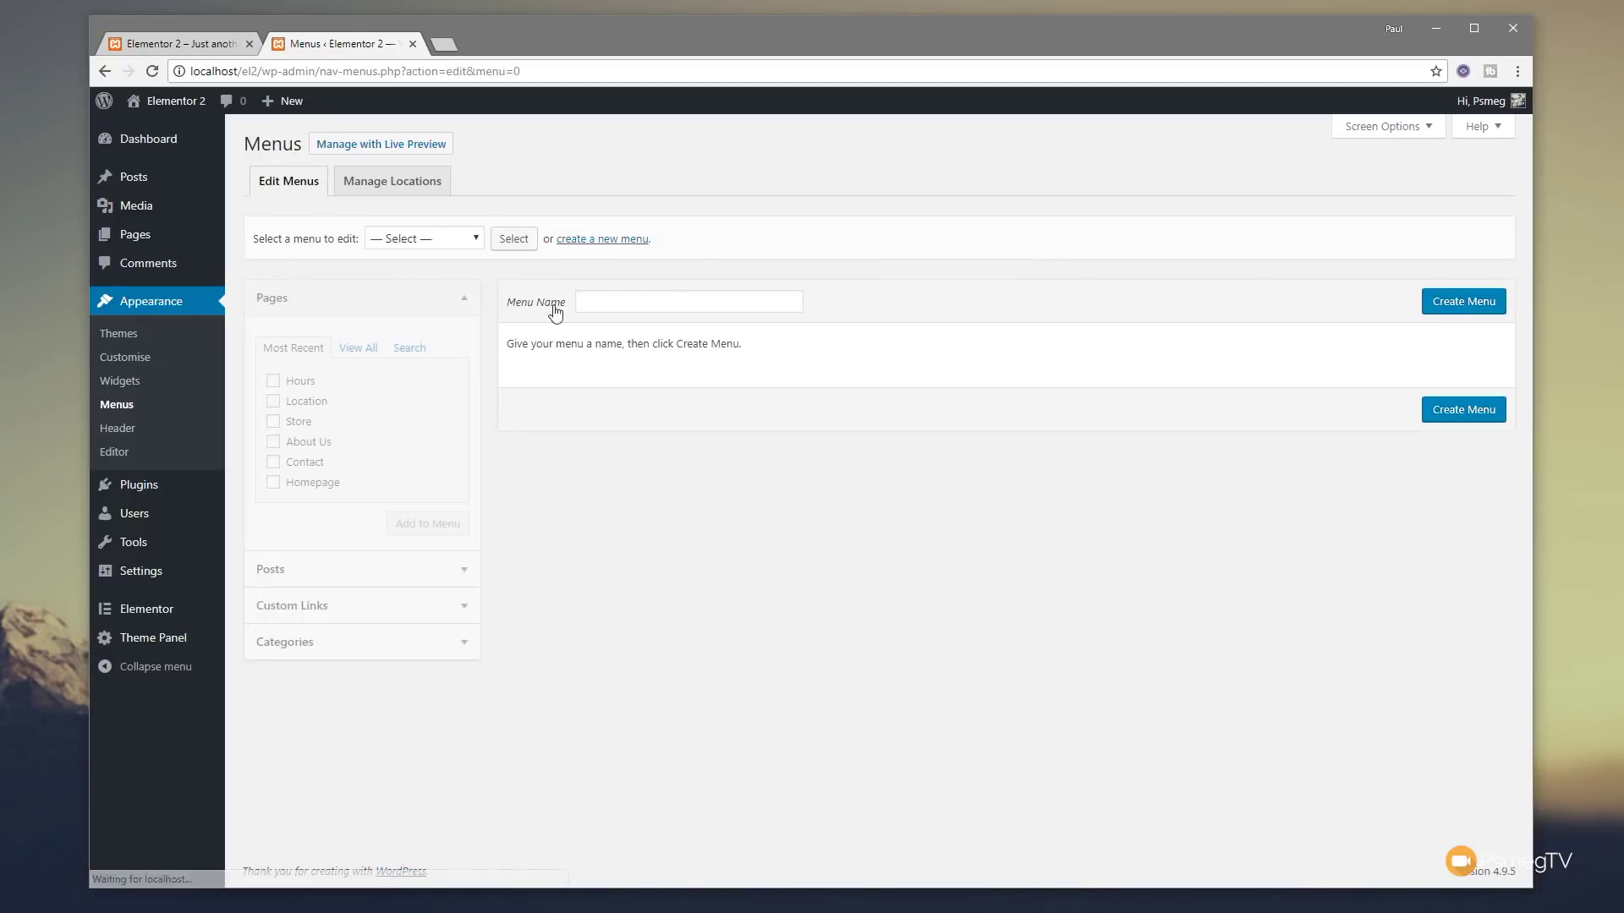
pyautogui.click(586, 301)
pyautogui.write('Ma')
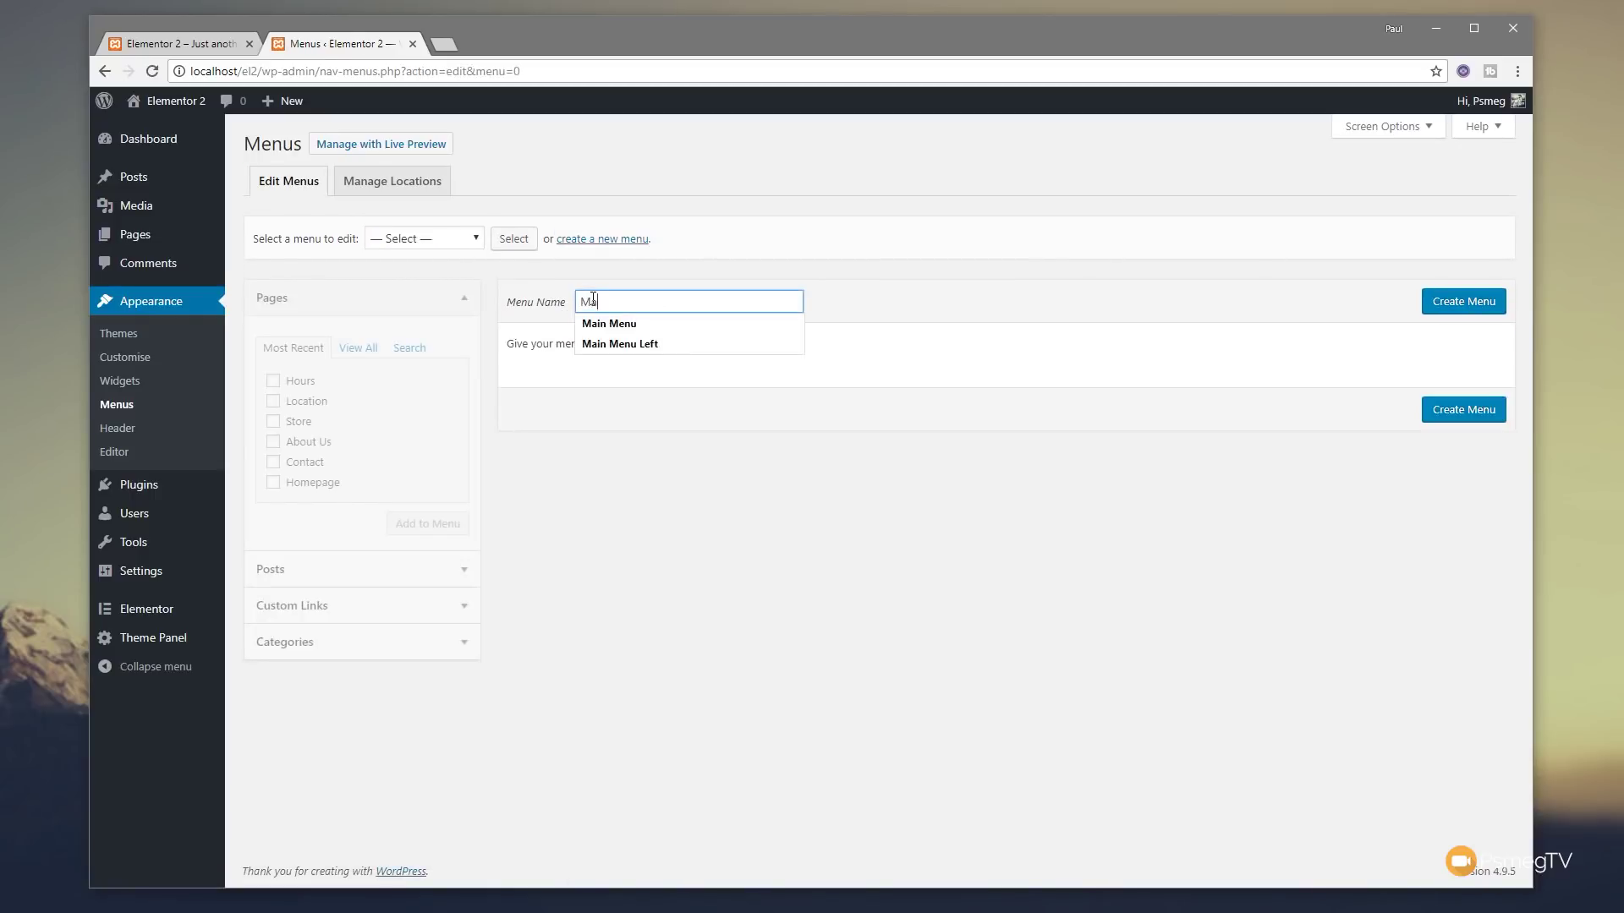
pyautogui.write('in Menu Right')
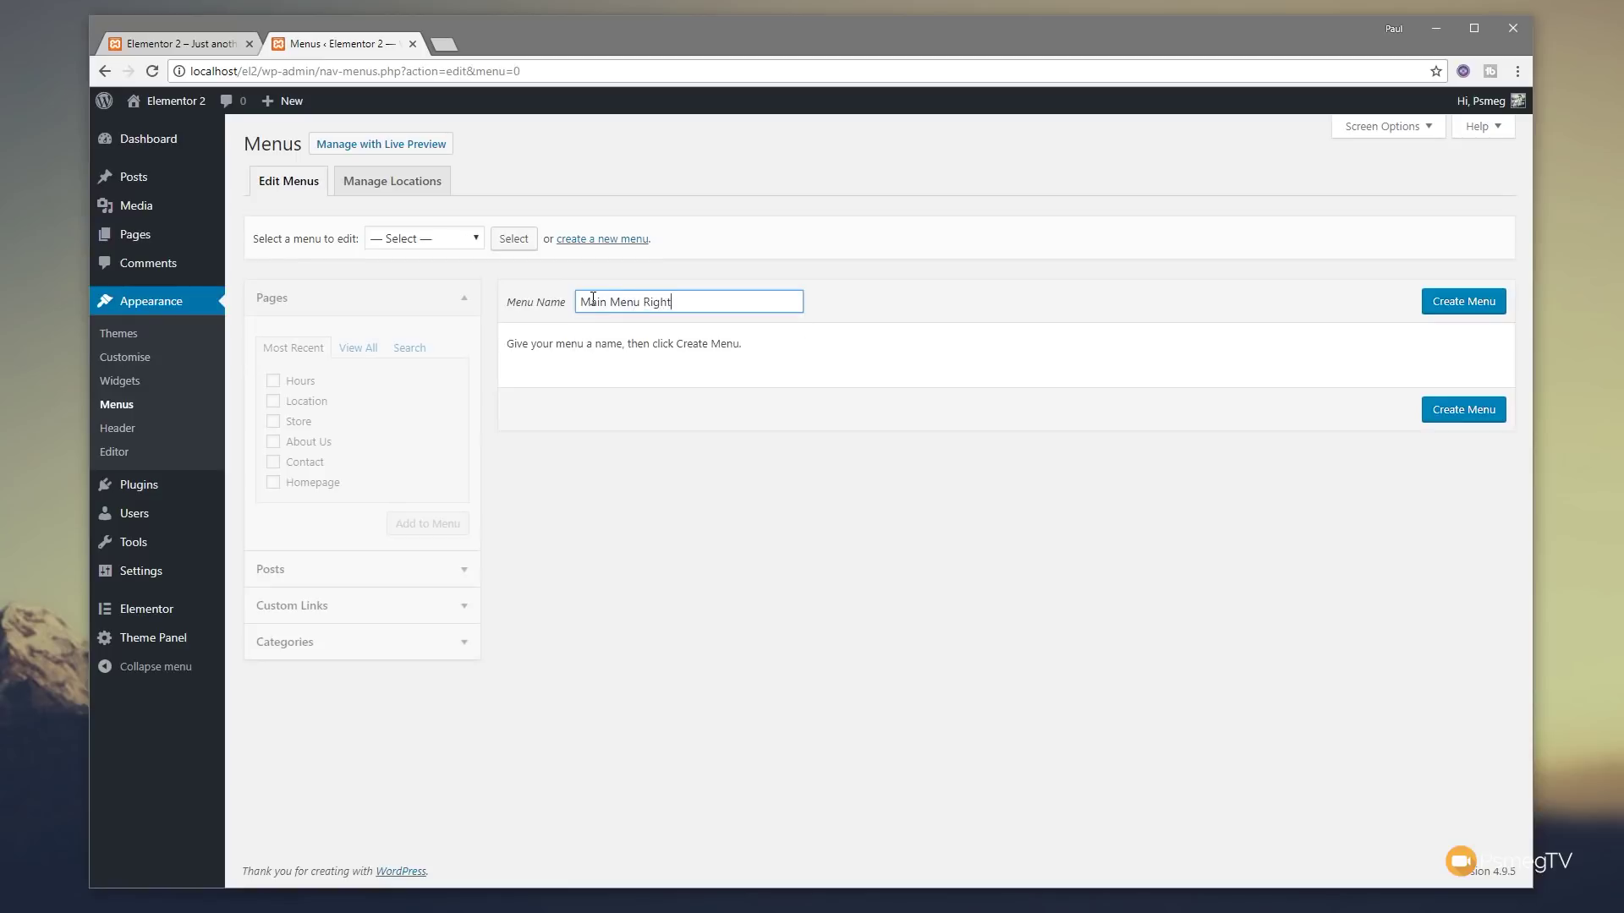
pyautogui.click(1488, 304)
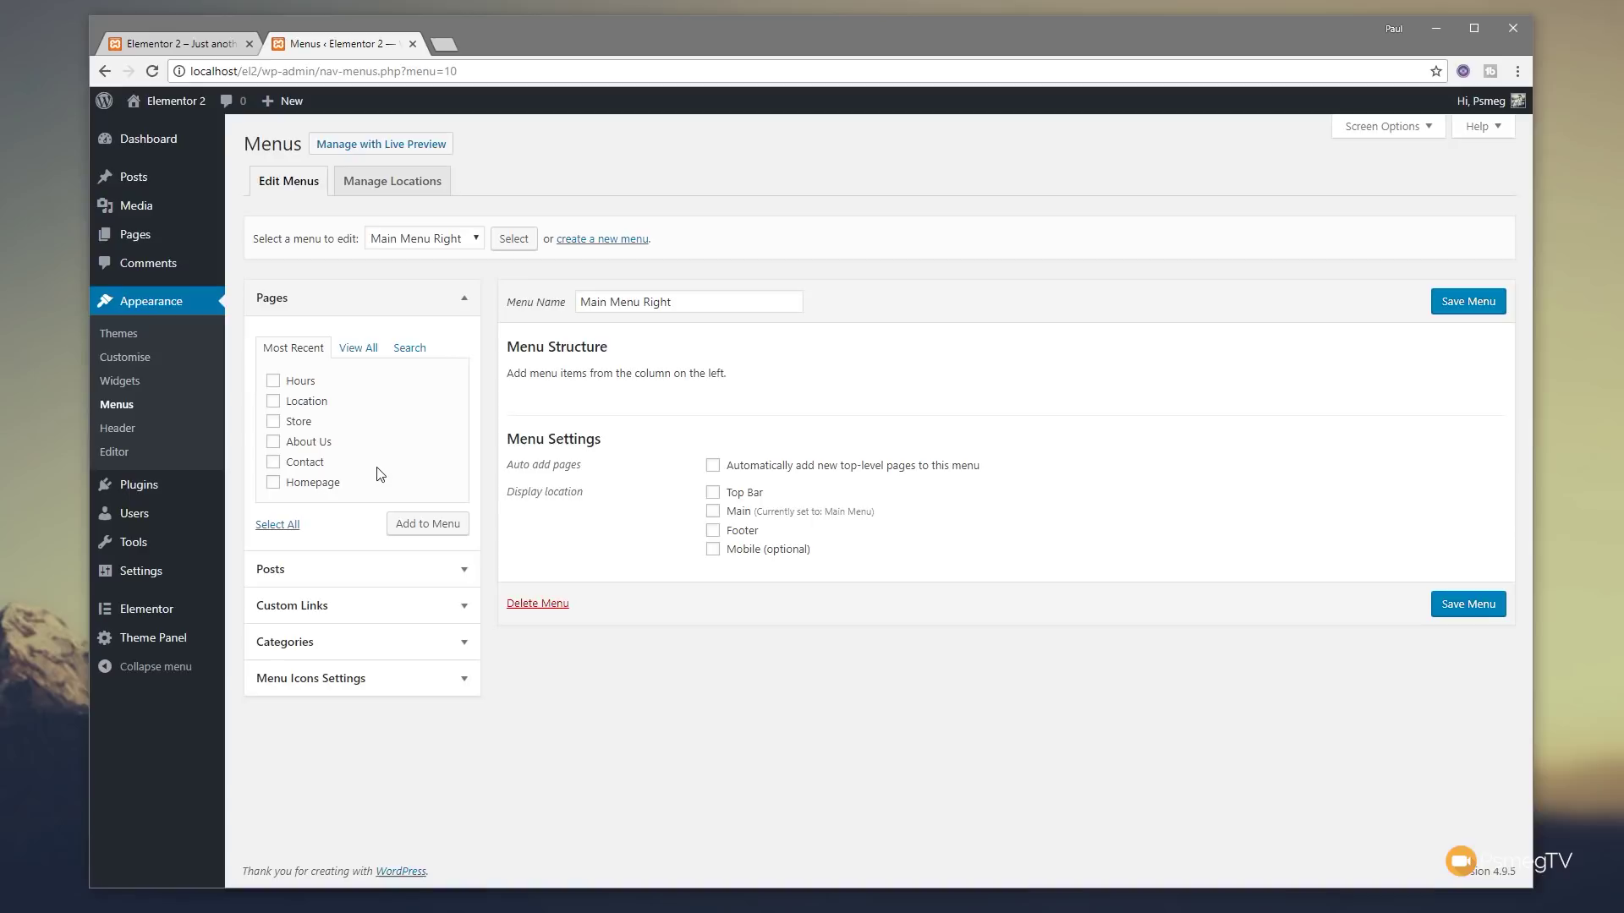
# - Add the Location, About Us and Contact pages to Main Menu Right and save the menu
pyautogui.click(316, 465)
pyautogui.click(321, 443)
pyautogui.click(304, 403)
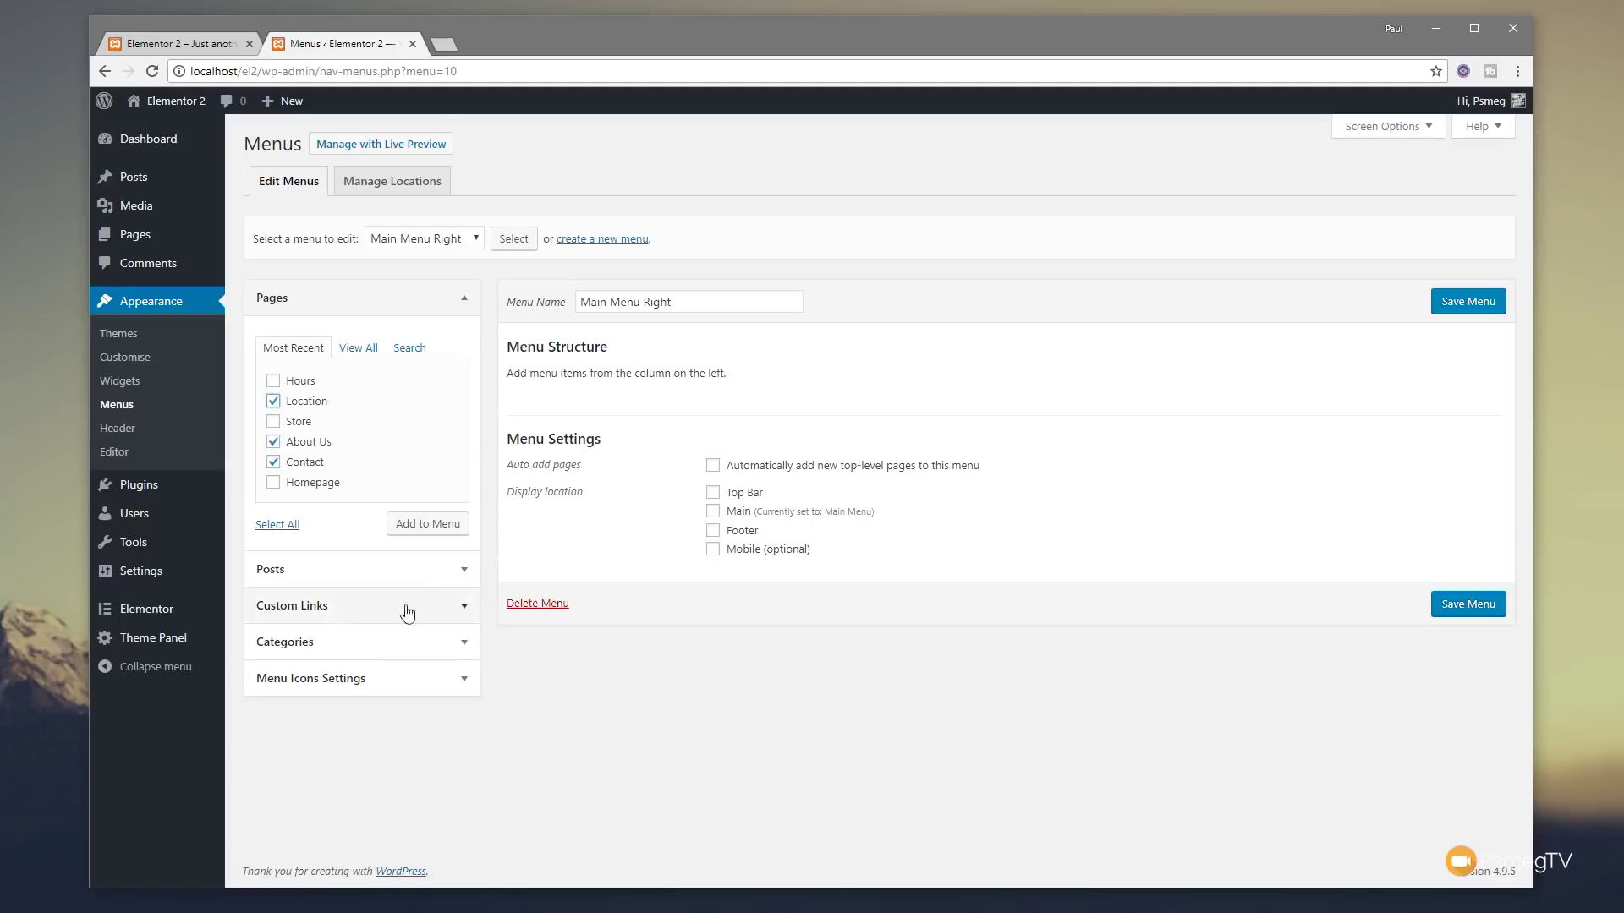
pyautogui.click(426, 528)
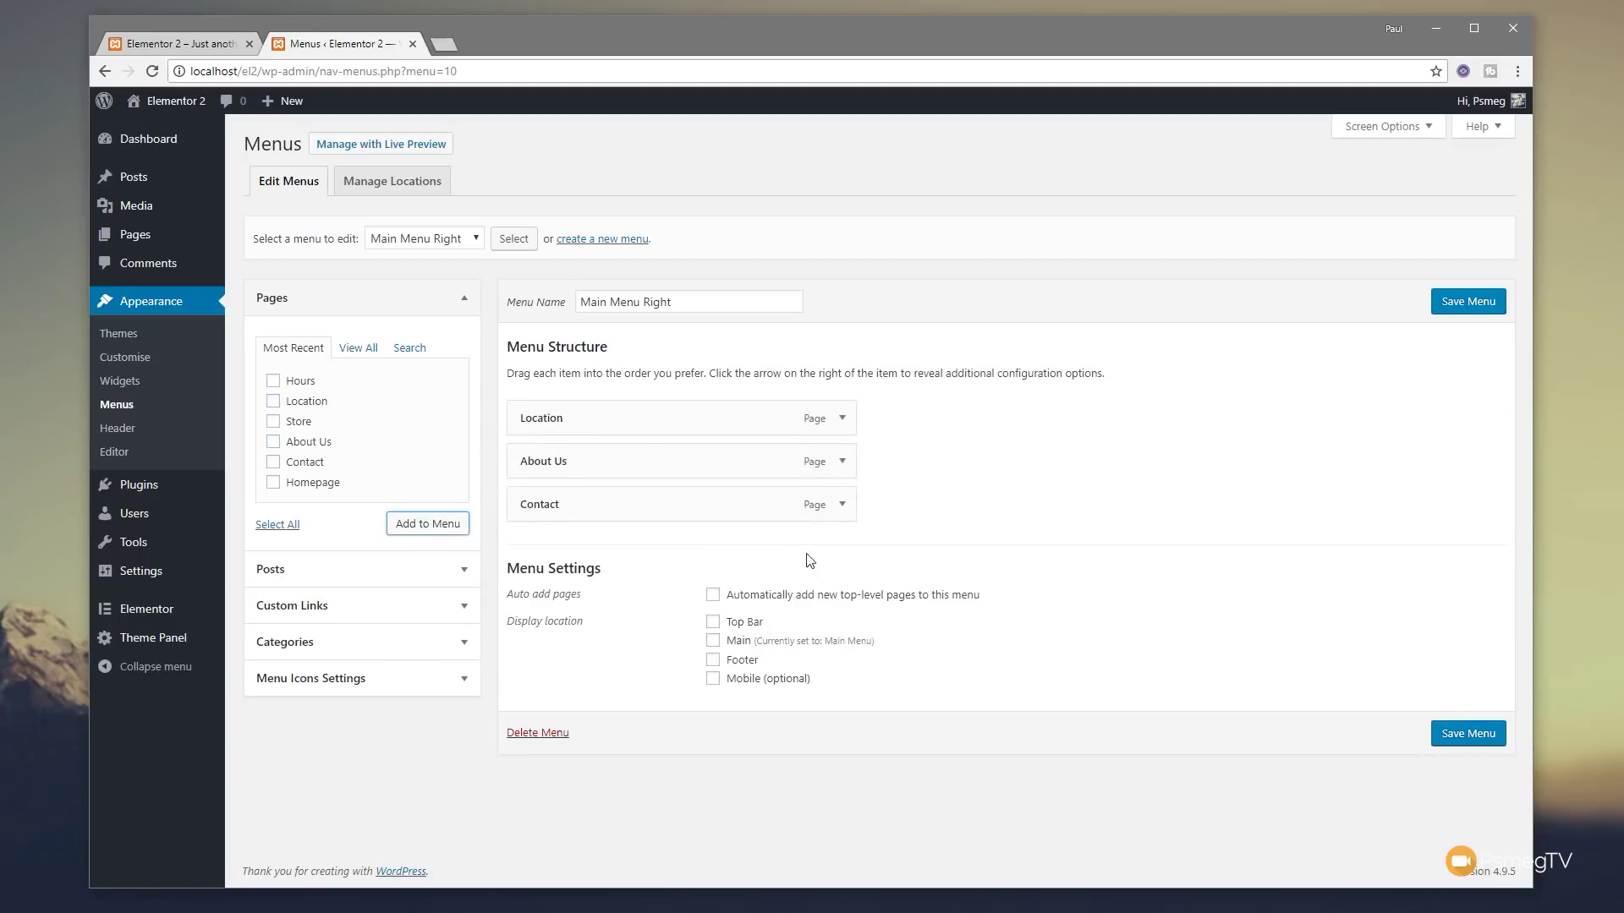
pyautogui.click(1458, 306)
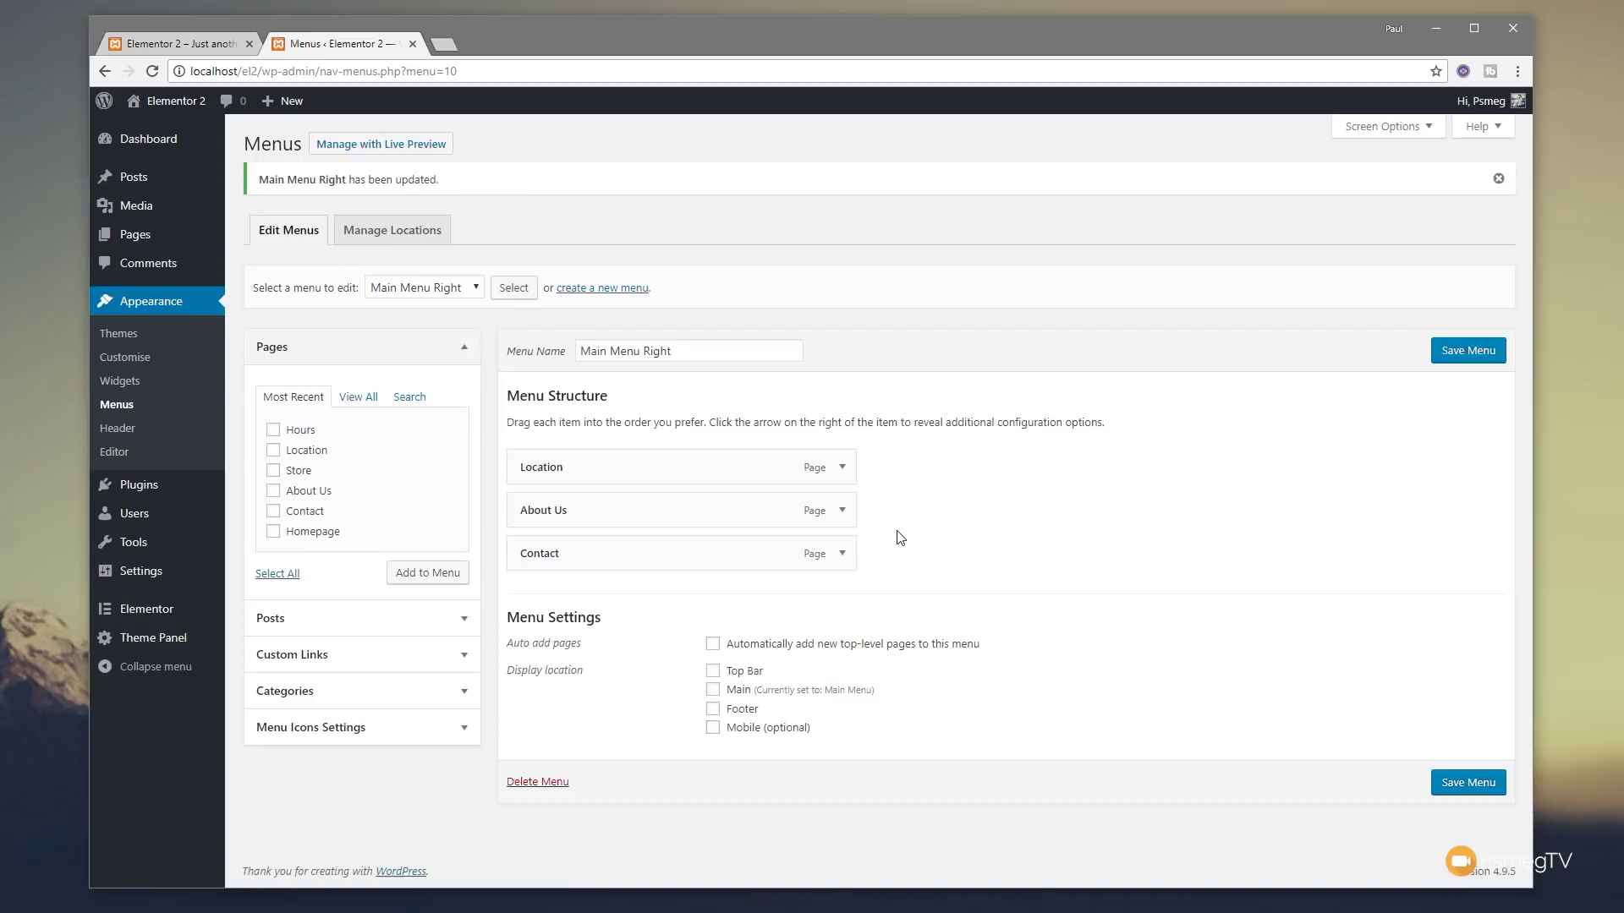
# - Start a new header template from Elementor's saved templates
pyautogui.moveTo(138, 620)
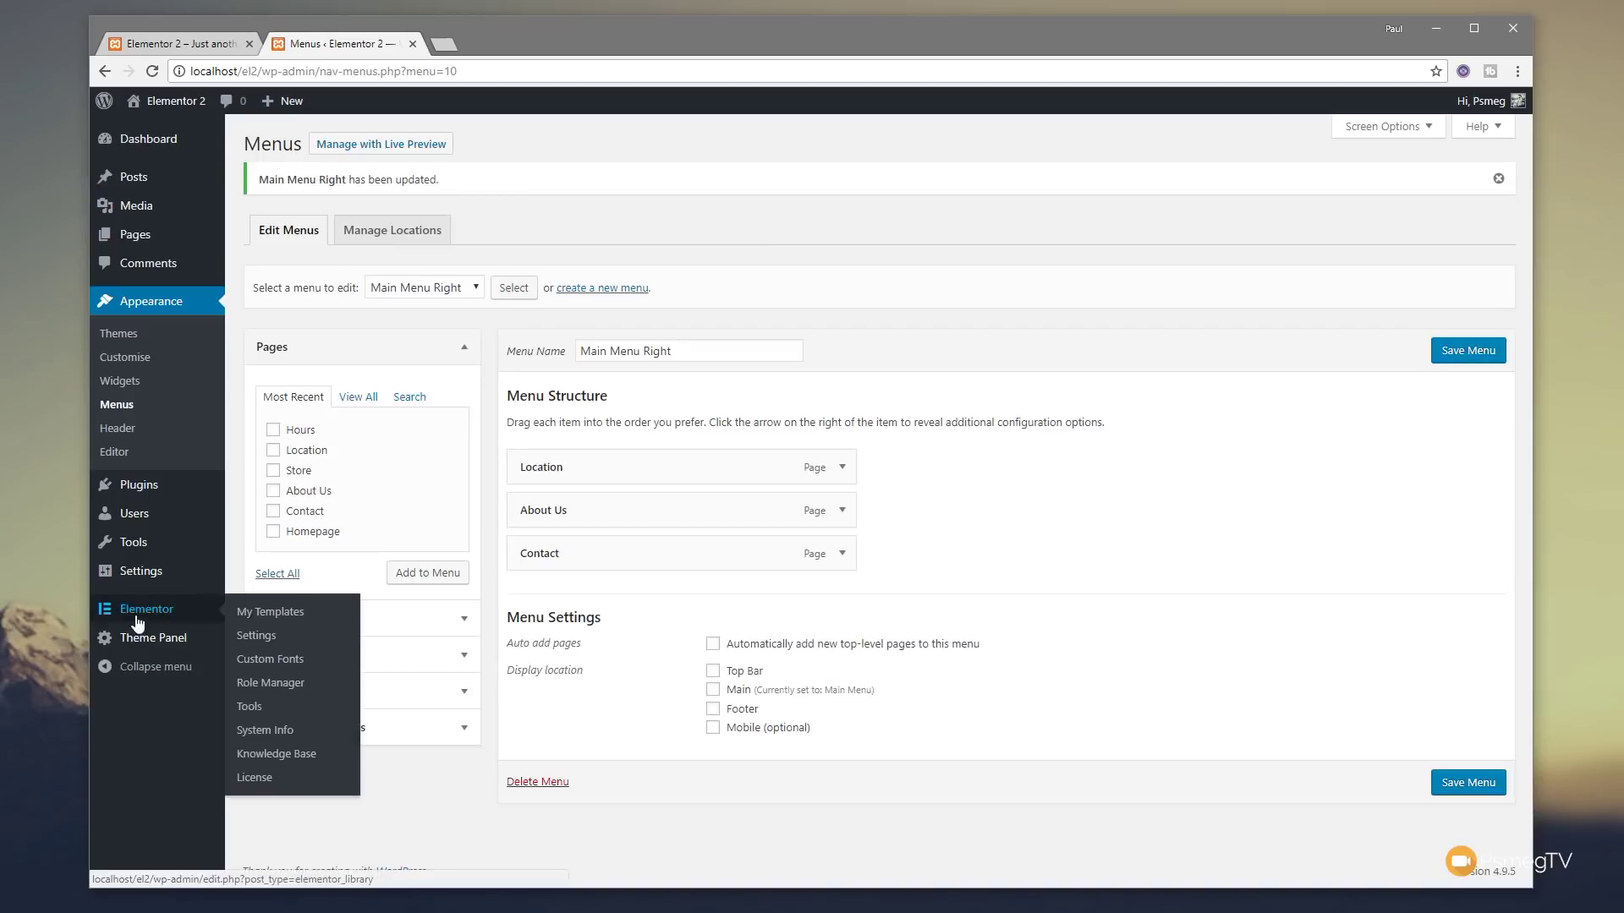
pyautogui.click(241, 616)
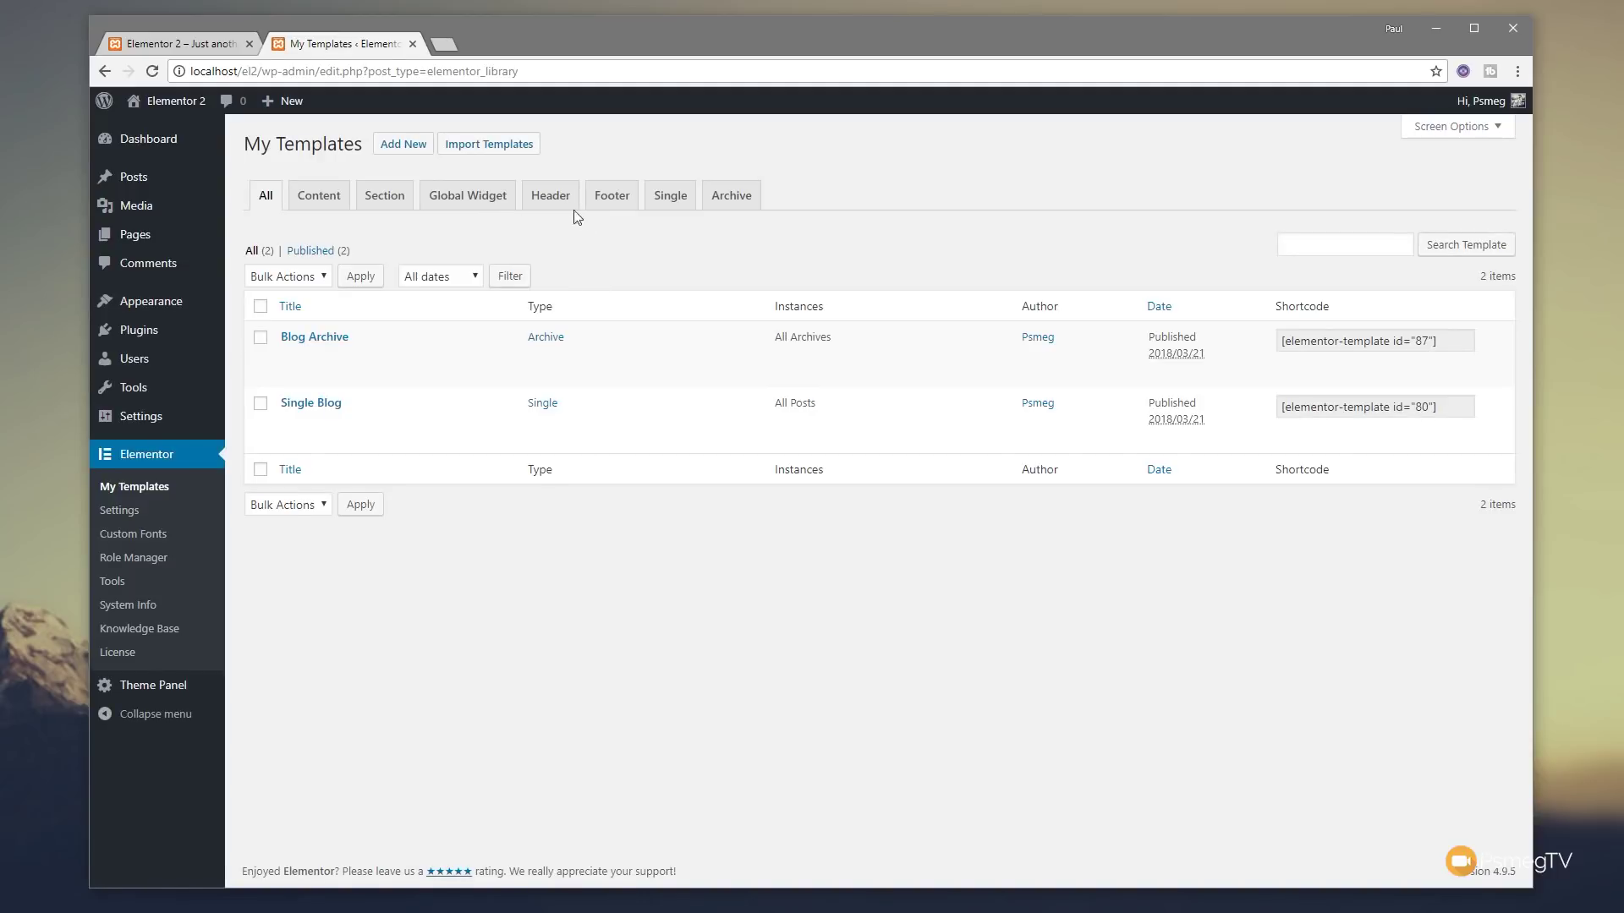
pyautogui.click(554, 201)
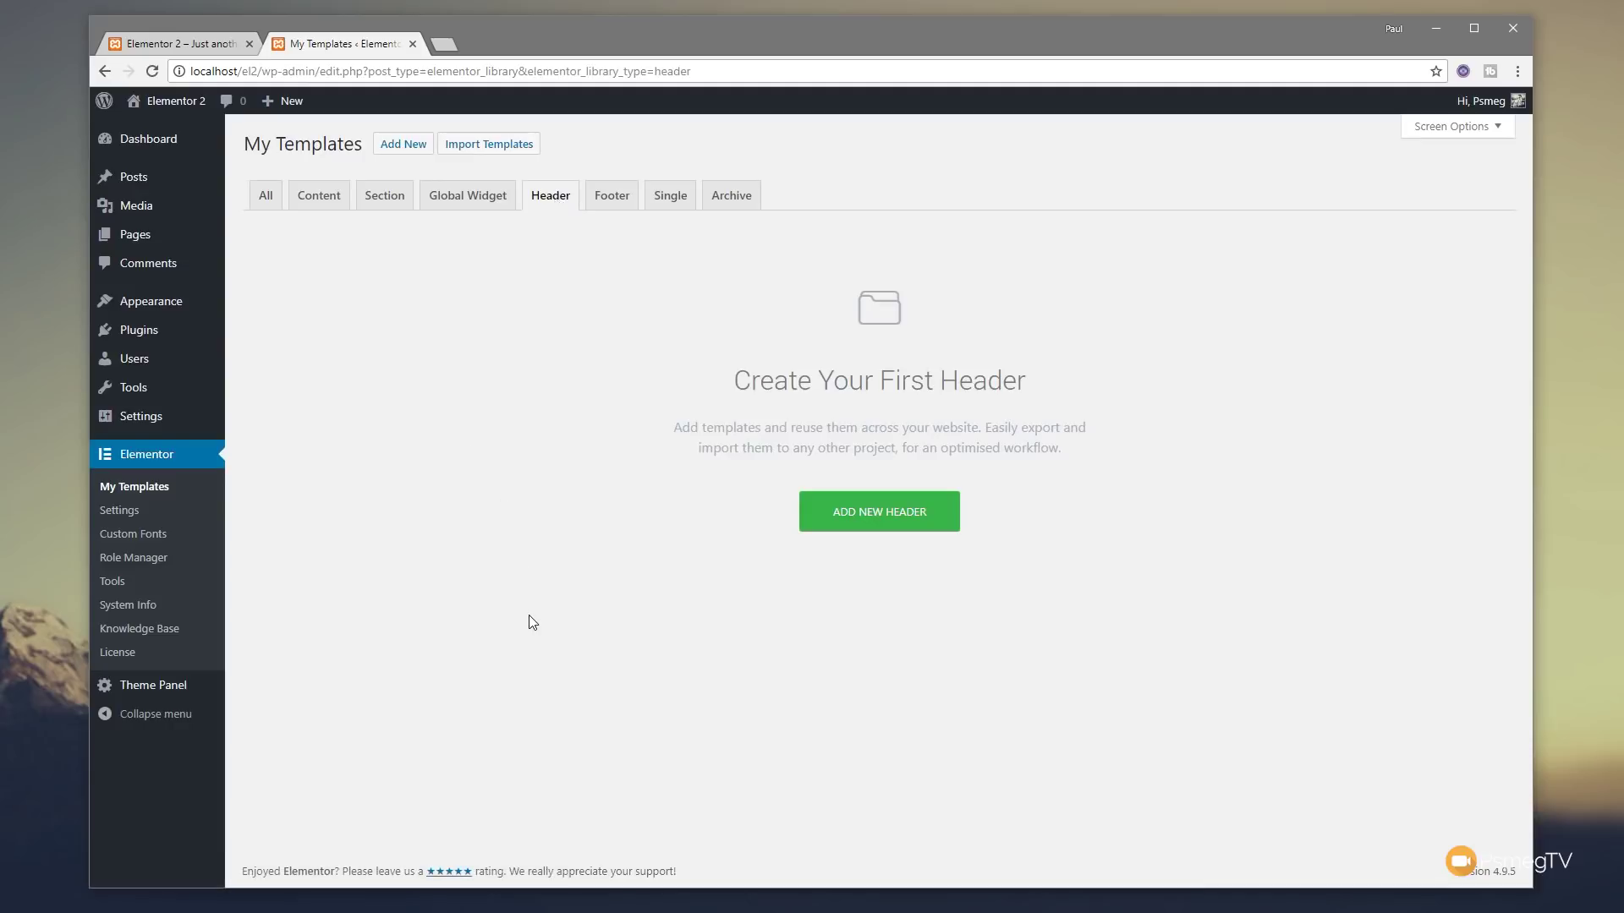
pyautogui.click(892, 525)
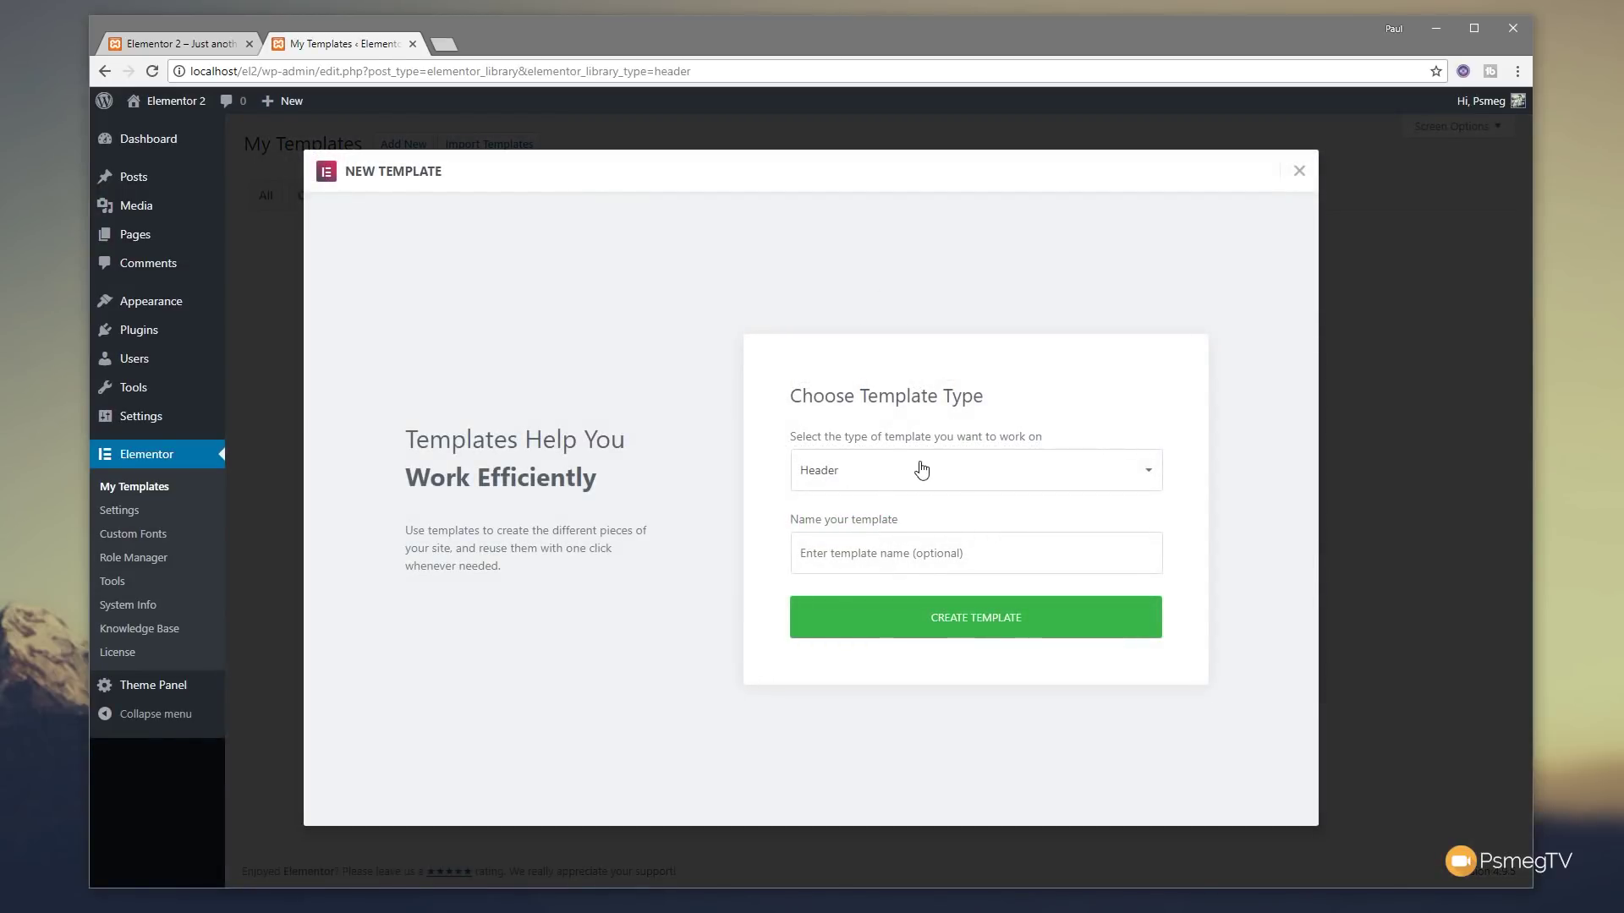
# - Name the header template "Centered Menu" and create it
pyautogui.click(910, 553)
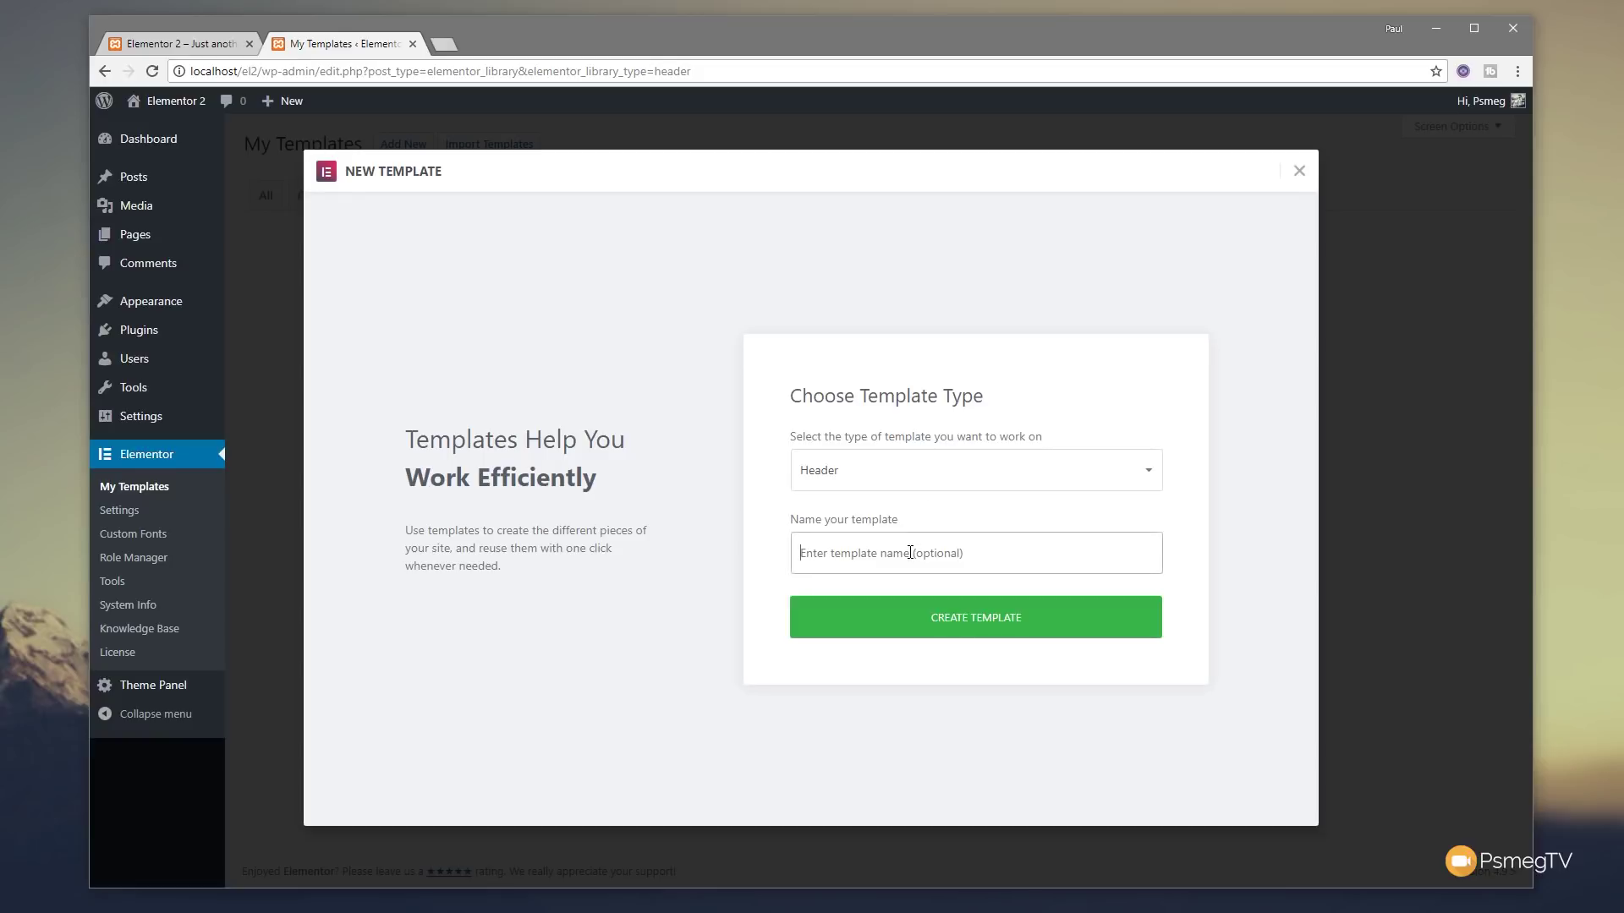
pyautogui.write('Cntre')
pyautogui.press('BackSpace')
pyautogui.press('BackSpace')
pyautogui.press('BackSpace')
pyautogui.write('en')
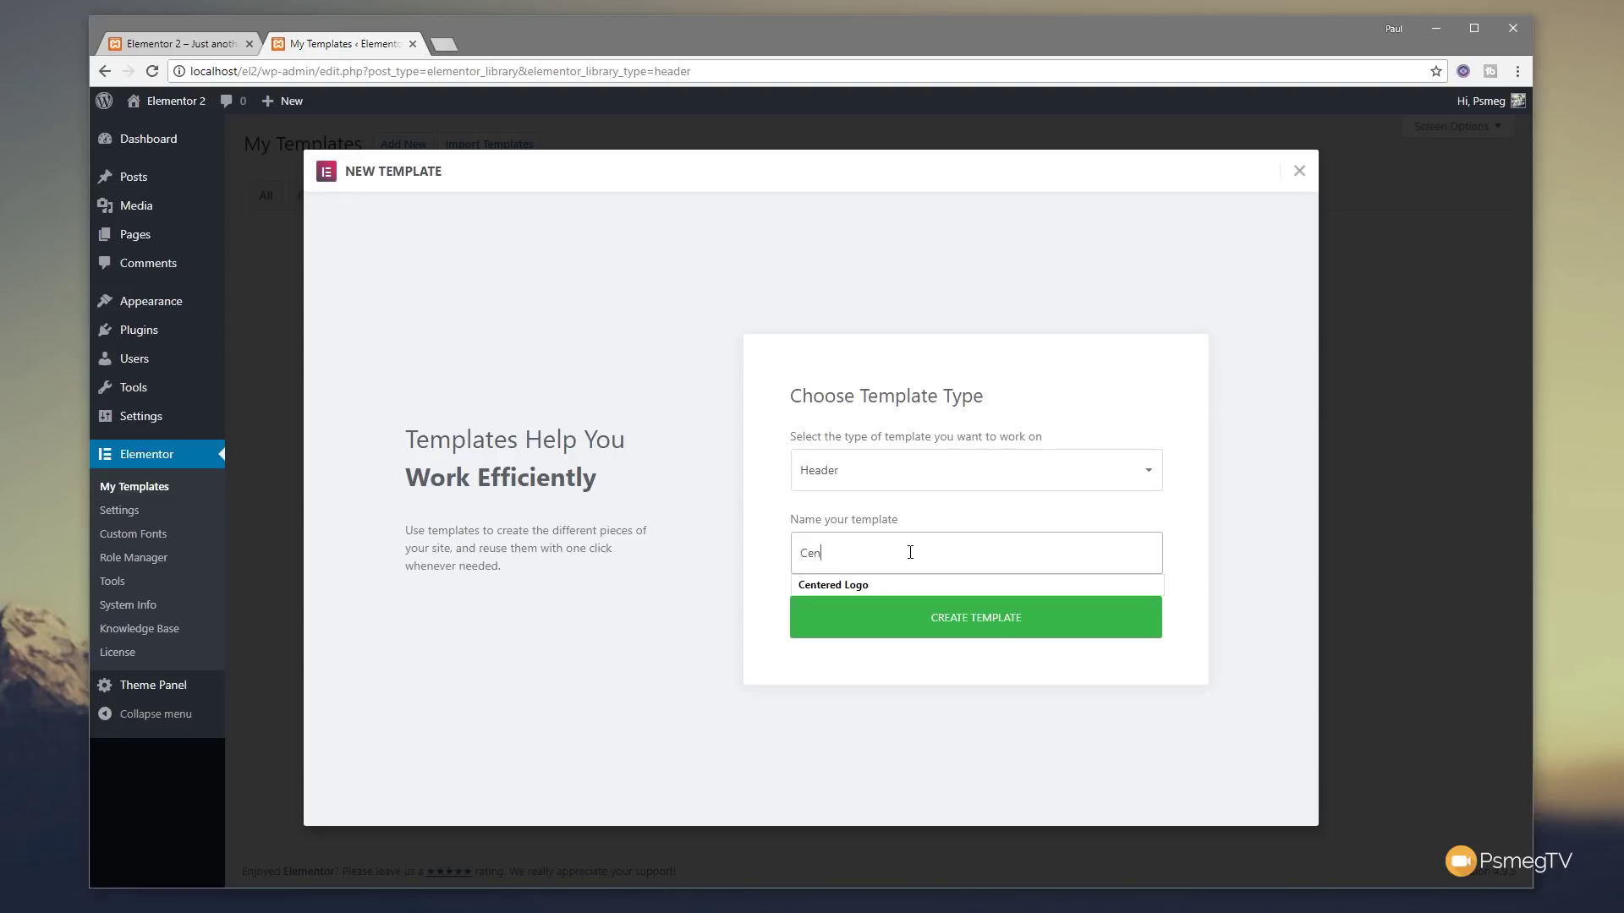
pyautogui.write('tred Menu')
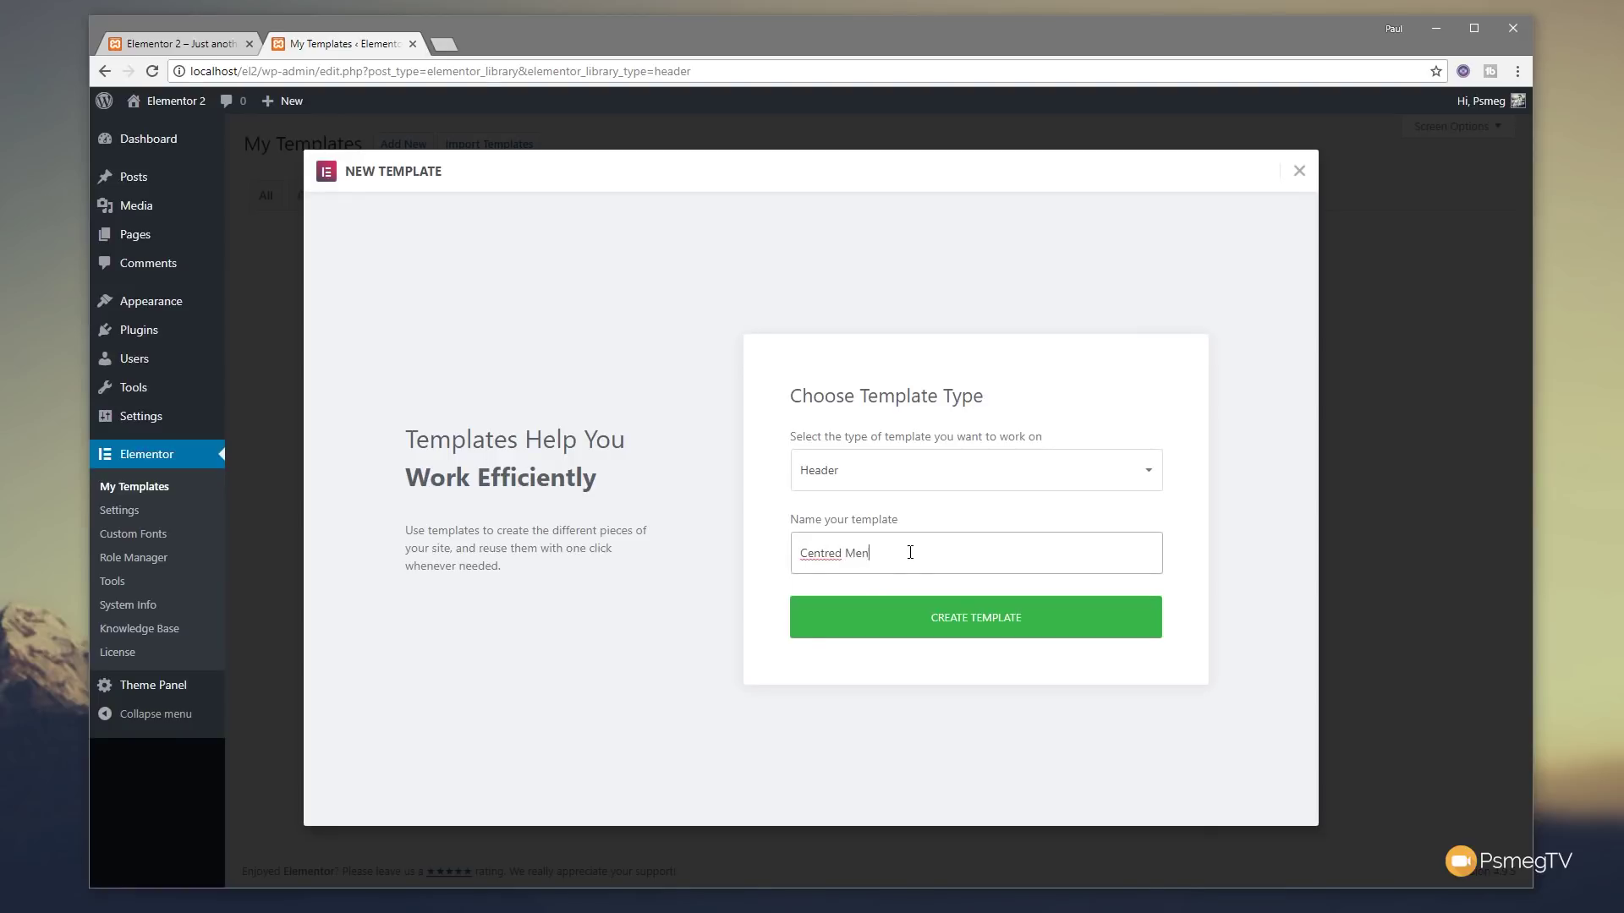
pyautogui.rightClick(824, 553)
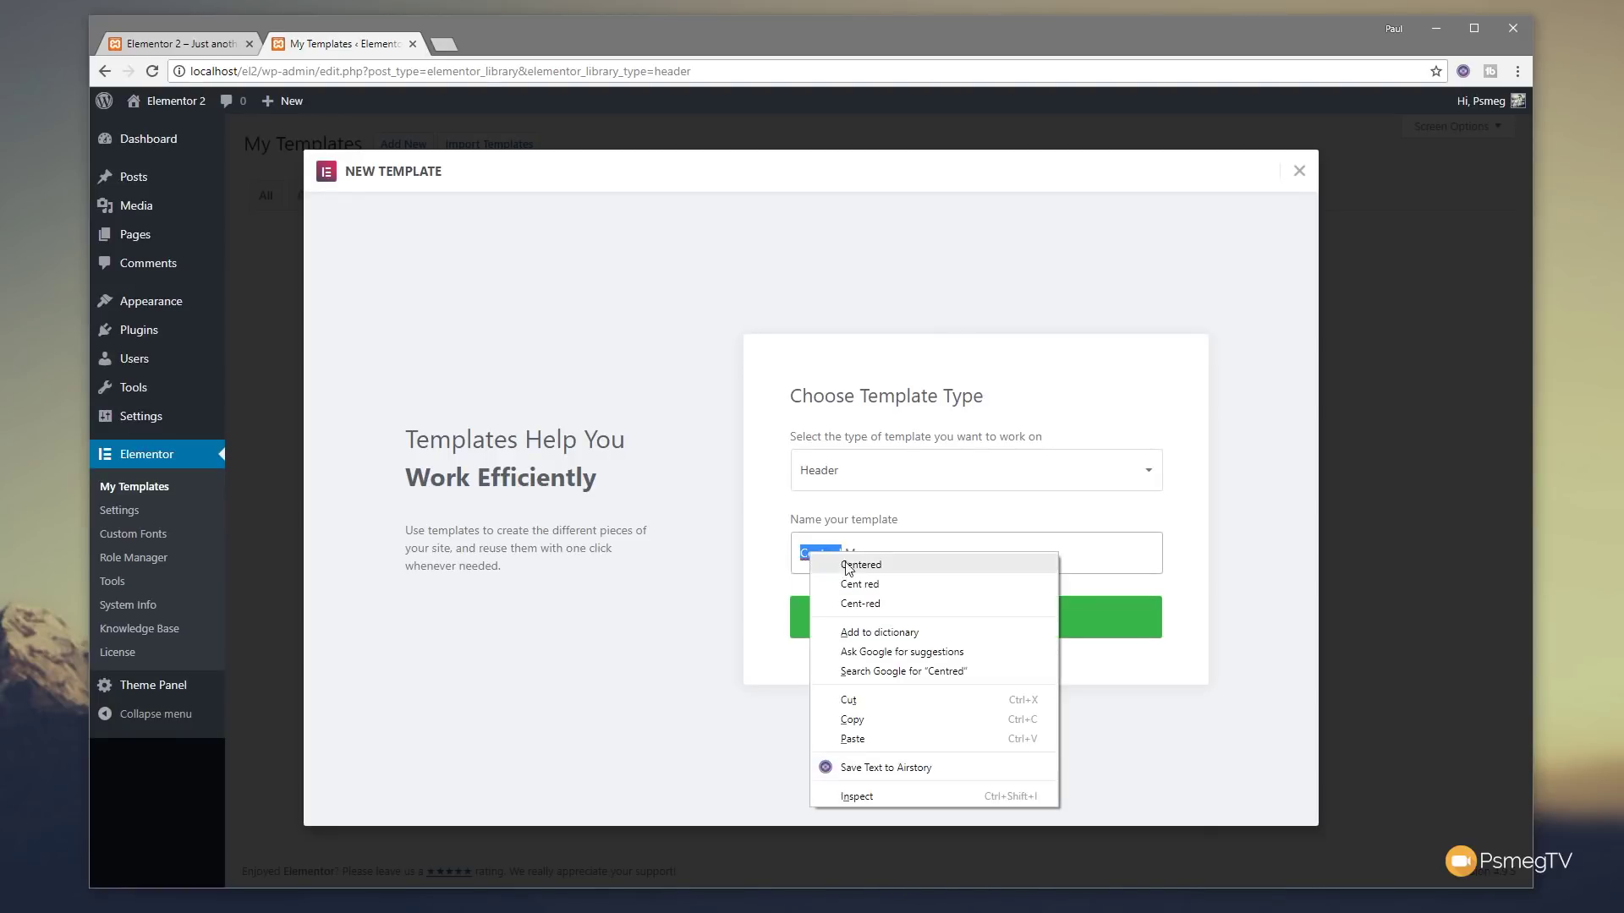
pyautogui.click(855, 567)
pyautogui.click(956, 632)
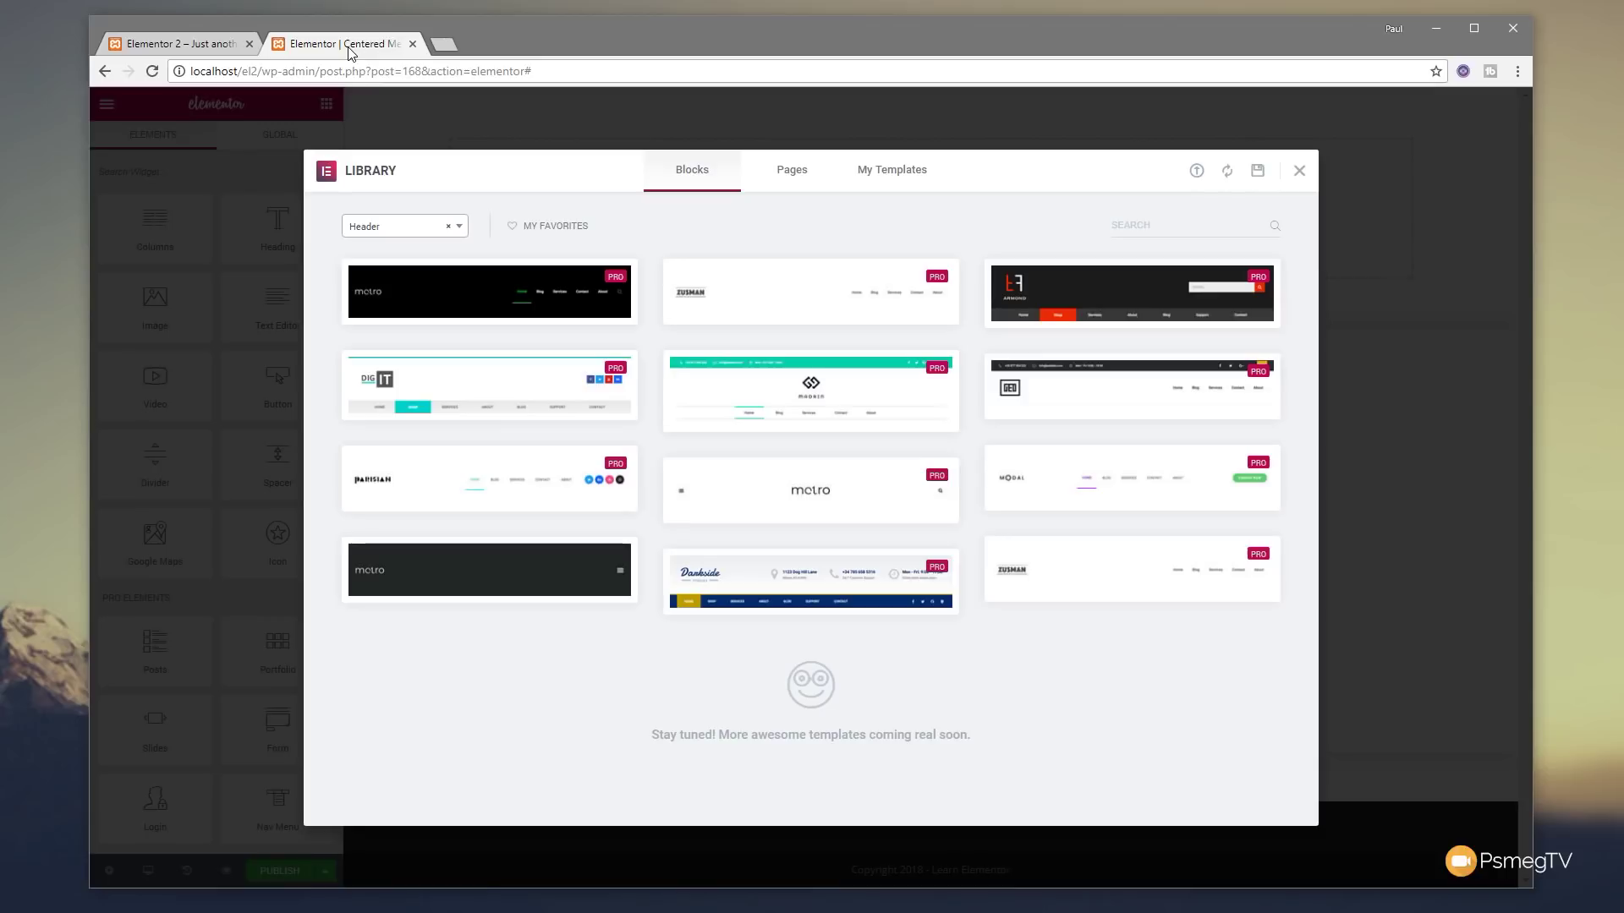
# - Dismiss the template library and add a new section with three equal columns to the header
pyautogui.click(1298, 170)
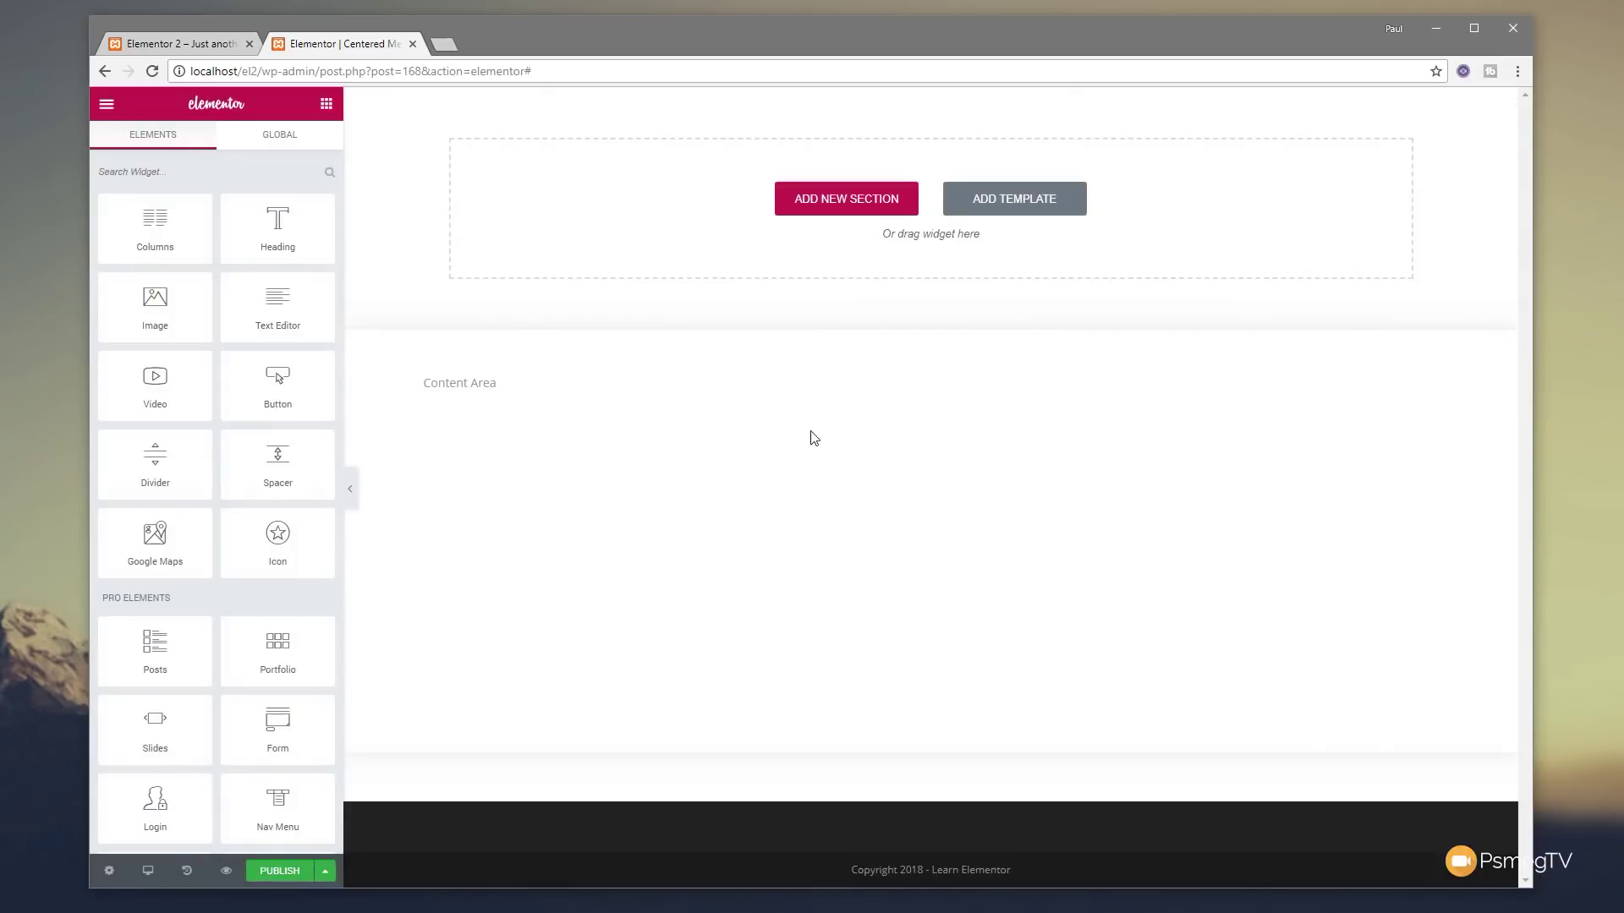
pyautogui.click(820, 209)
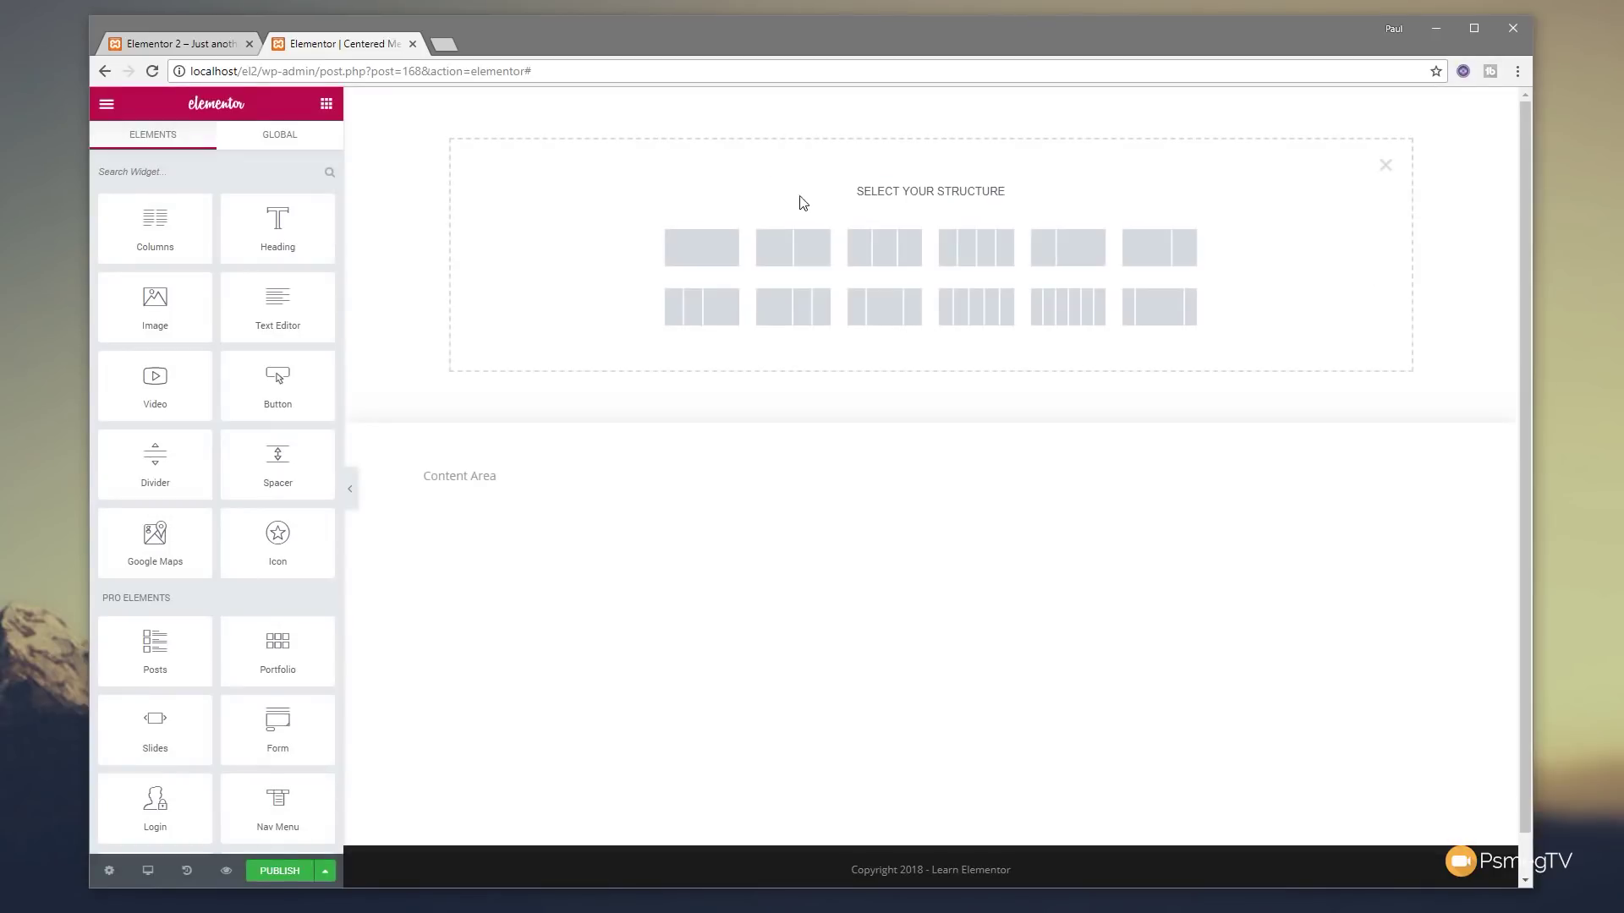
pyautogui.click(885, 255)
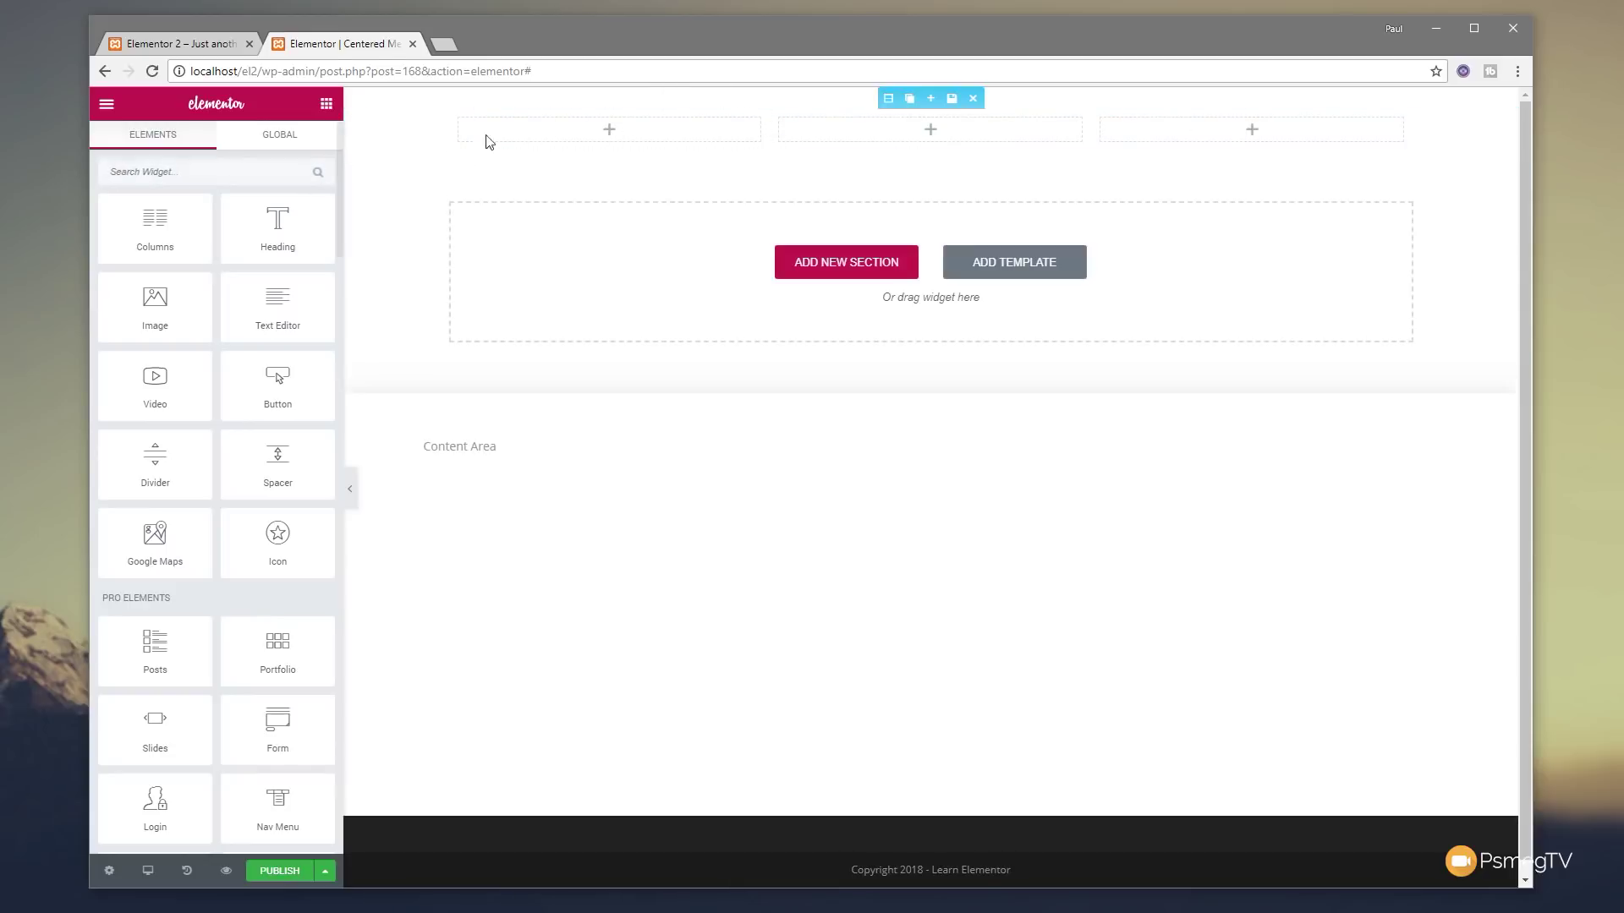
# - Set the width of both outer columns in the header section to 40%
pyautogui.click(460, 120)
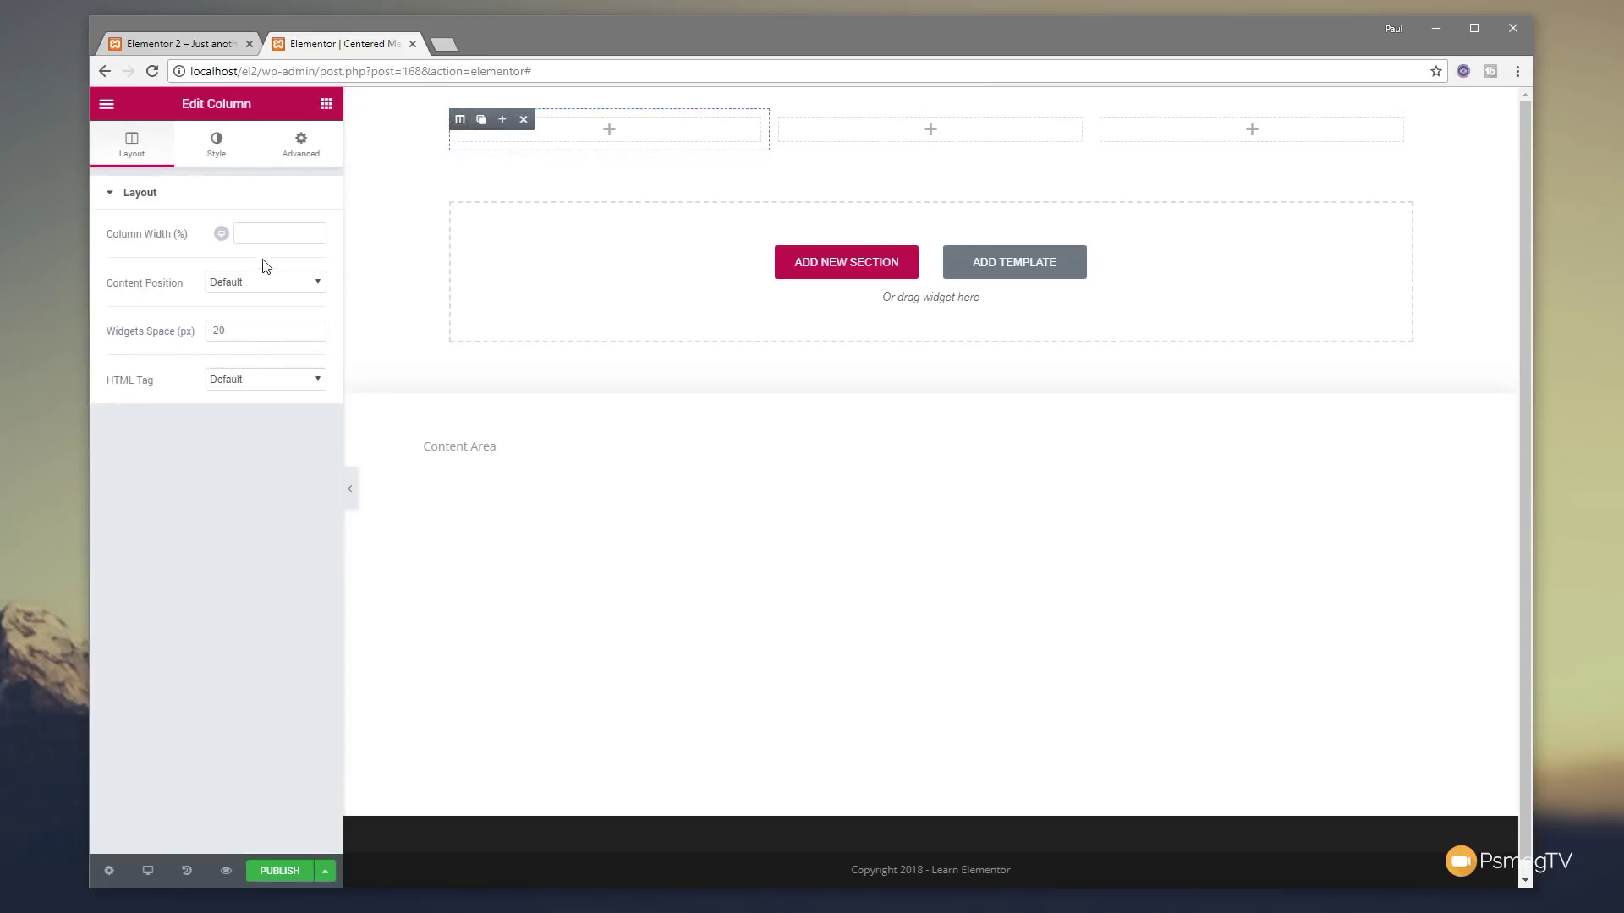
pyautogui.click(254, 234)
pyautogui.write('40')
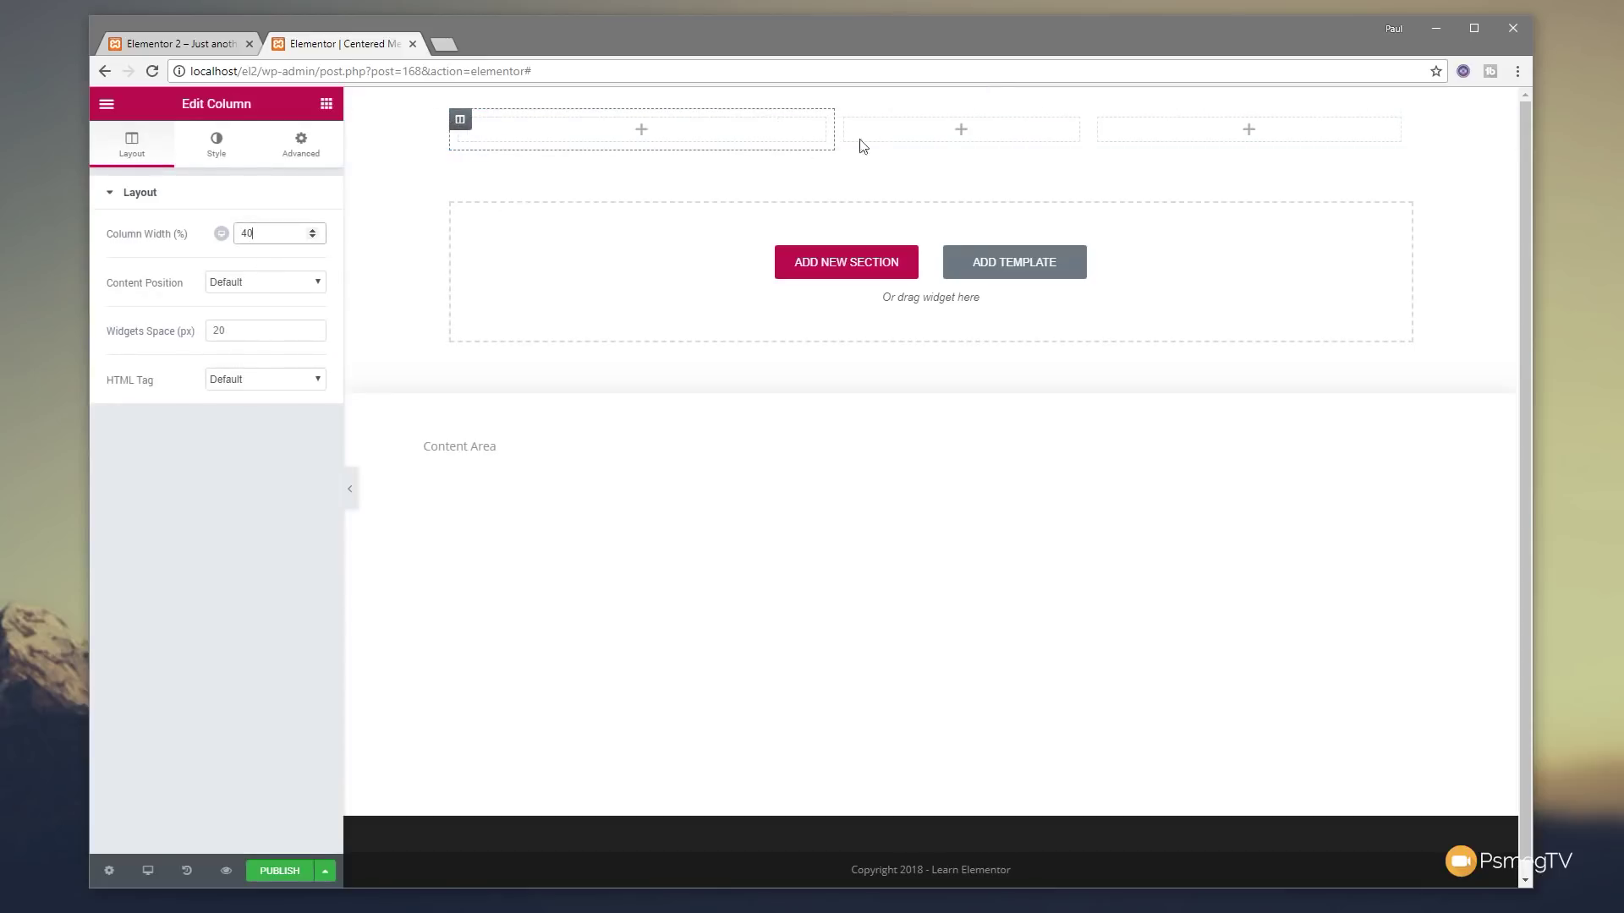
pyautogui.click(1099, 119)
pyautogui.click(256, 233)
pyautogui.write('40')
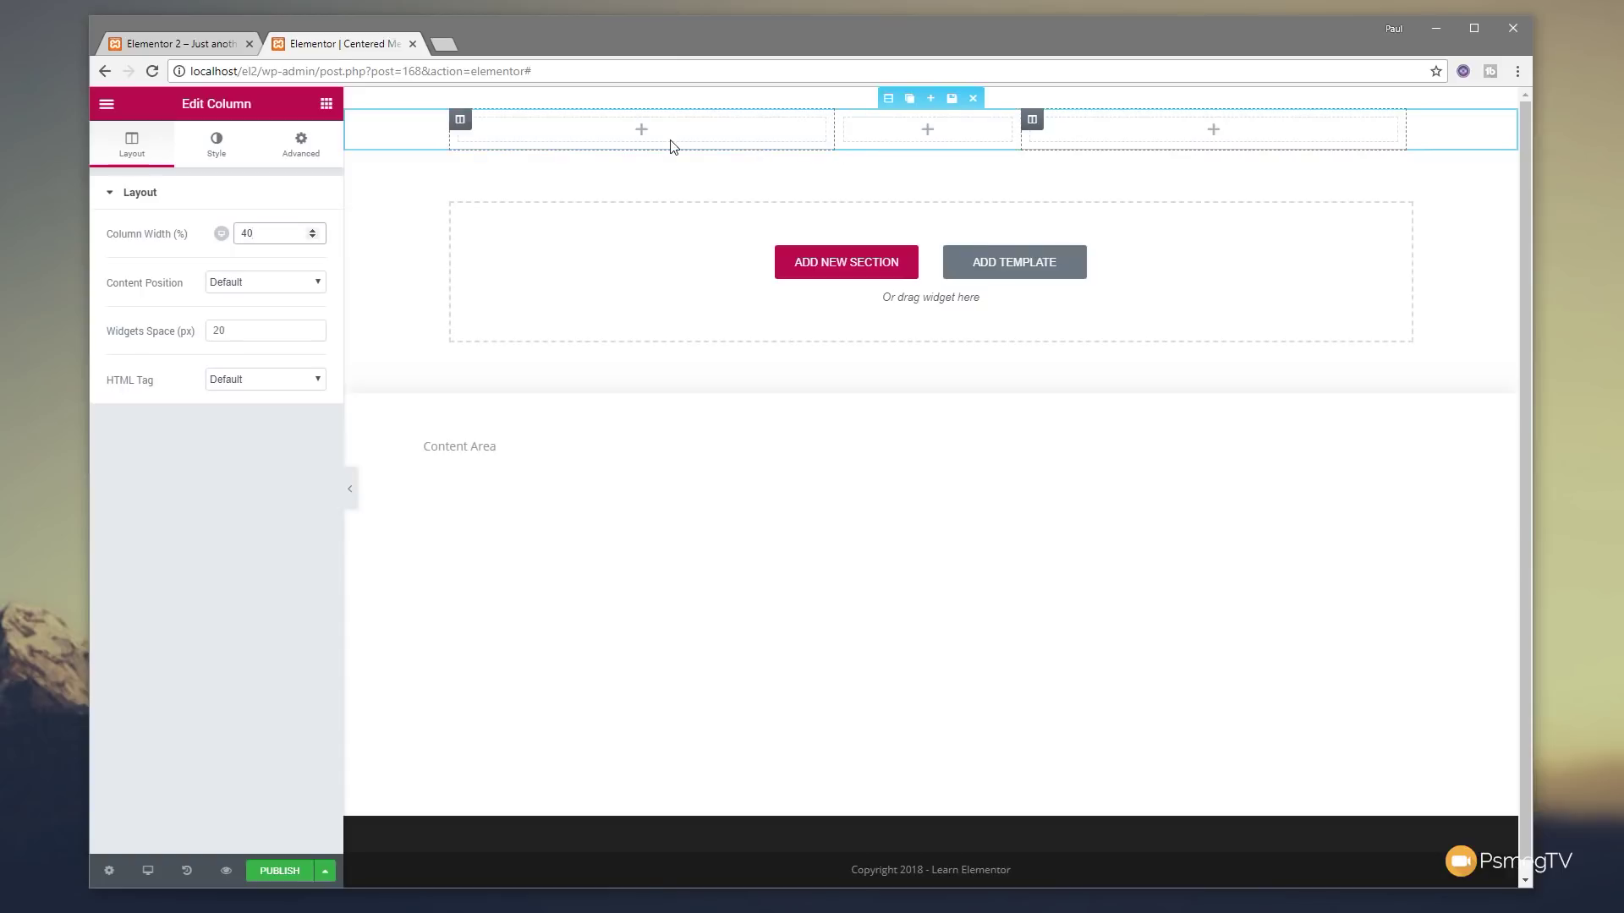
pyautogui.click(562, 135)
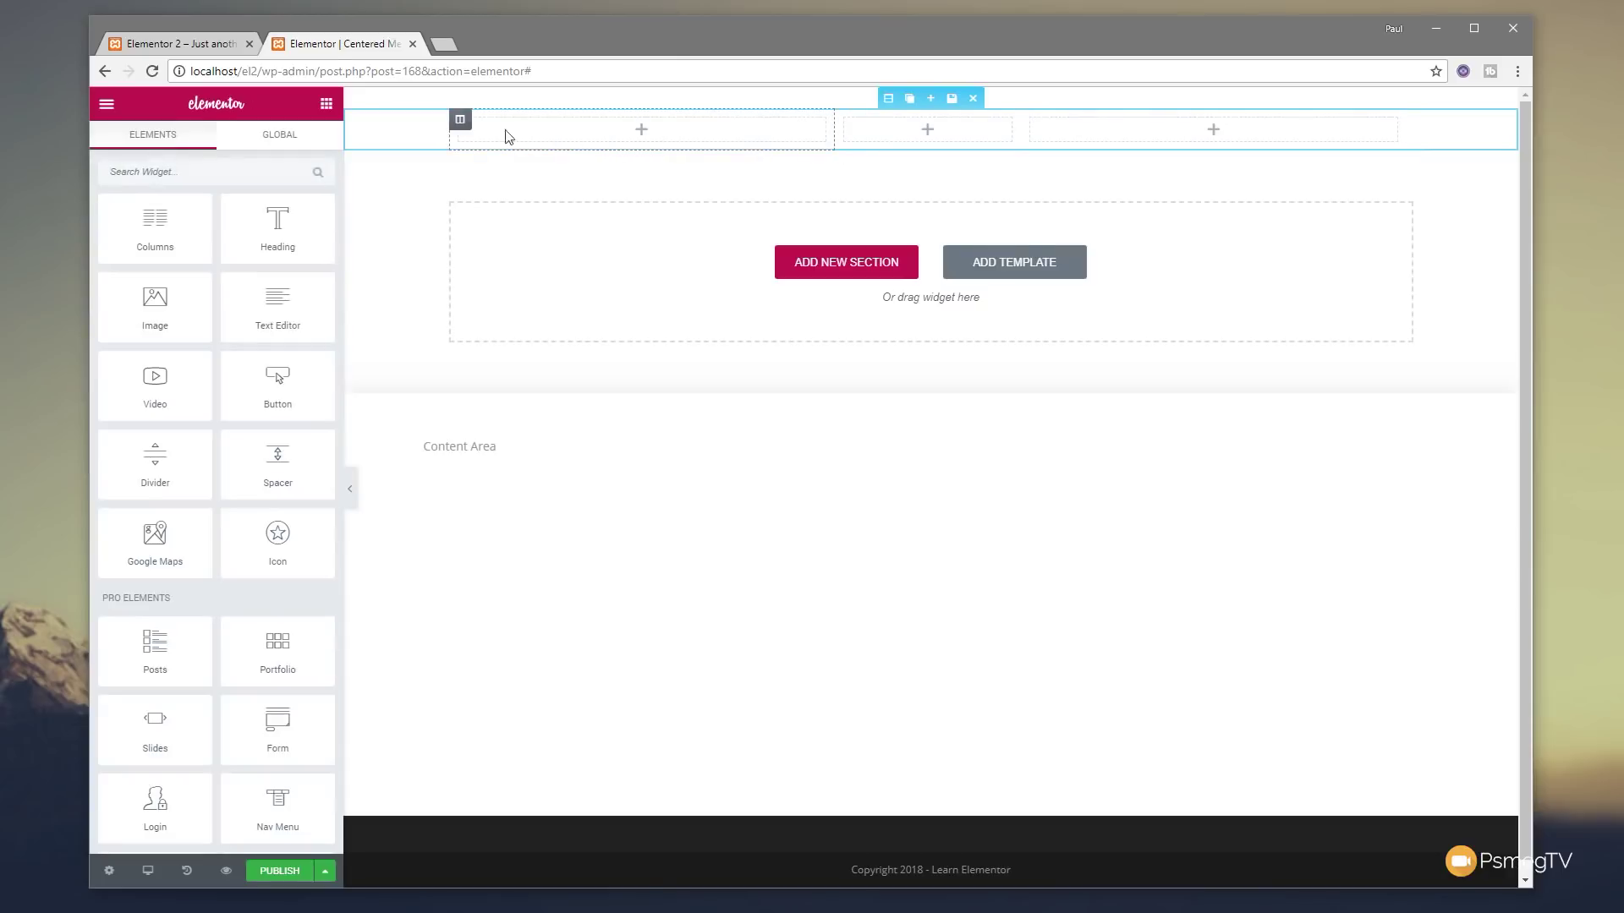
# - Find the Site Logo widget and place it in the middle column of the header section
pyautogui.click(235, 176)
pyautogui.write('logo')
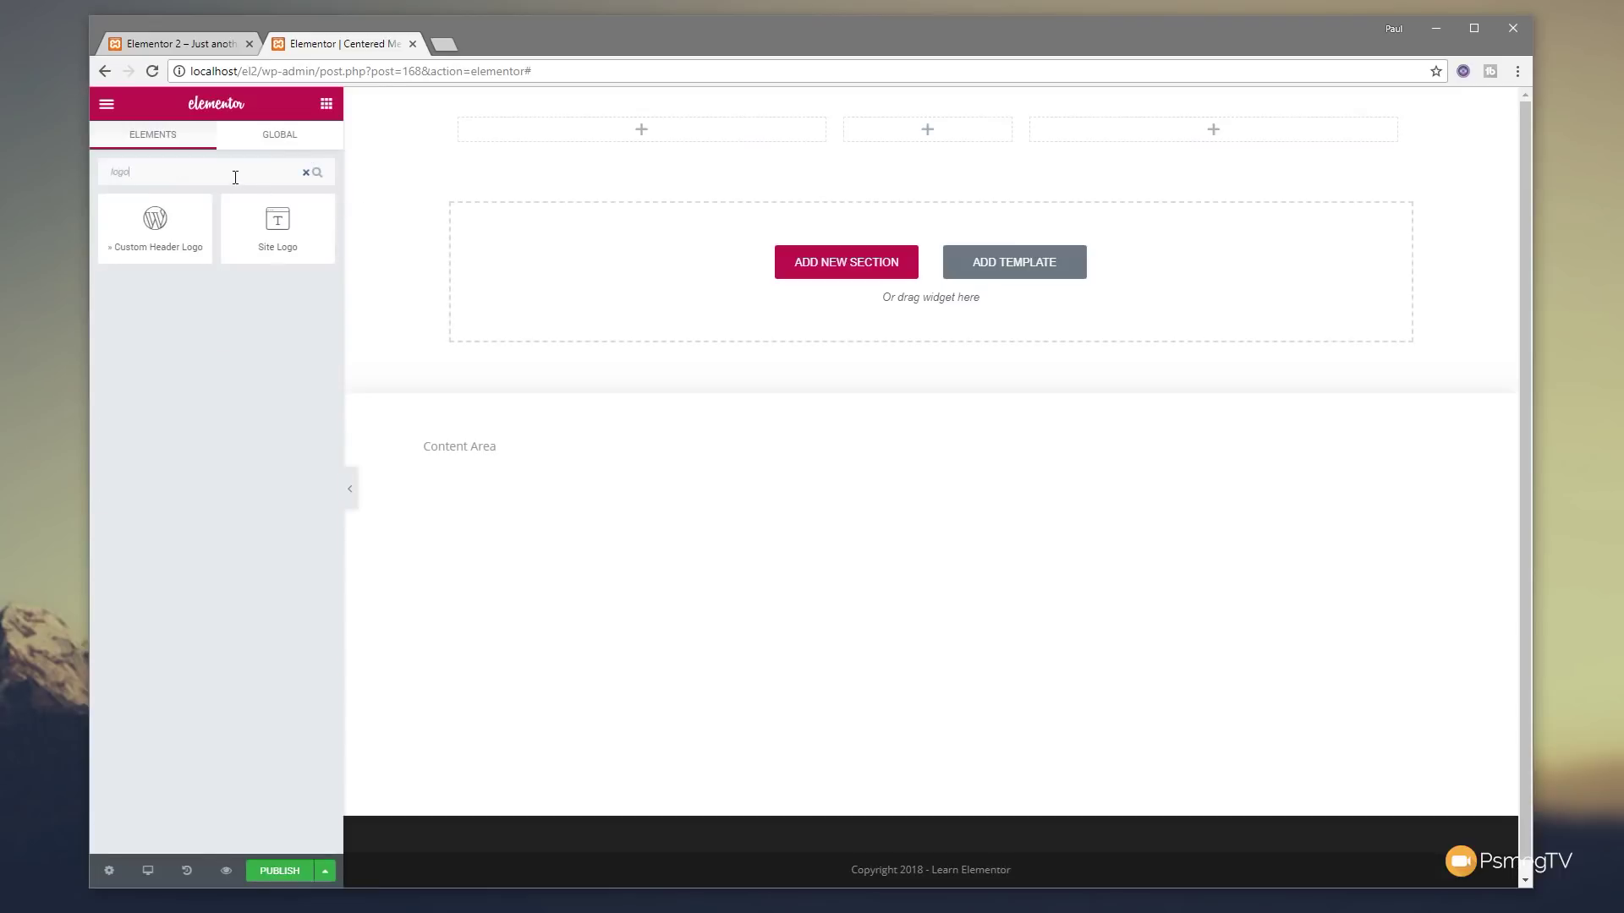
pyautogui.moveTo(278, 224); pyautogui.dragTo(819, 182)
pyautogui.moveTo(936, 135); pyautogui.dragTo(935, 131)
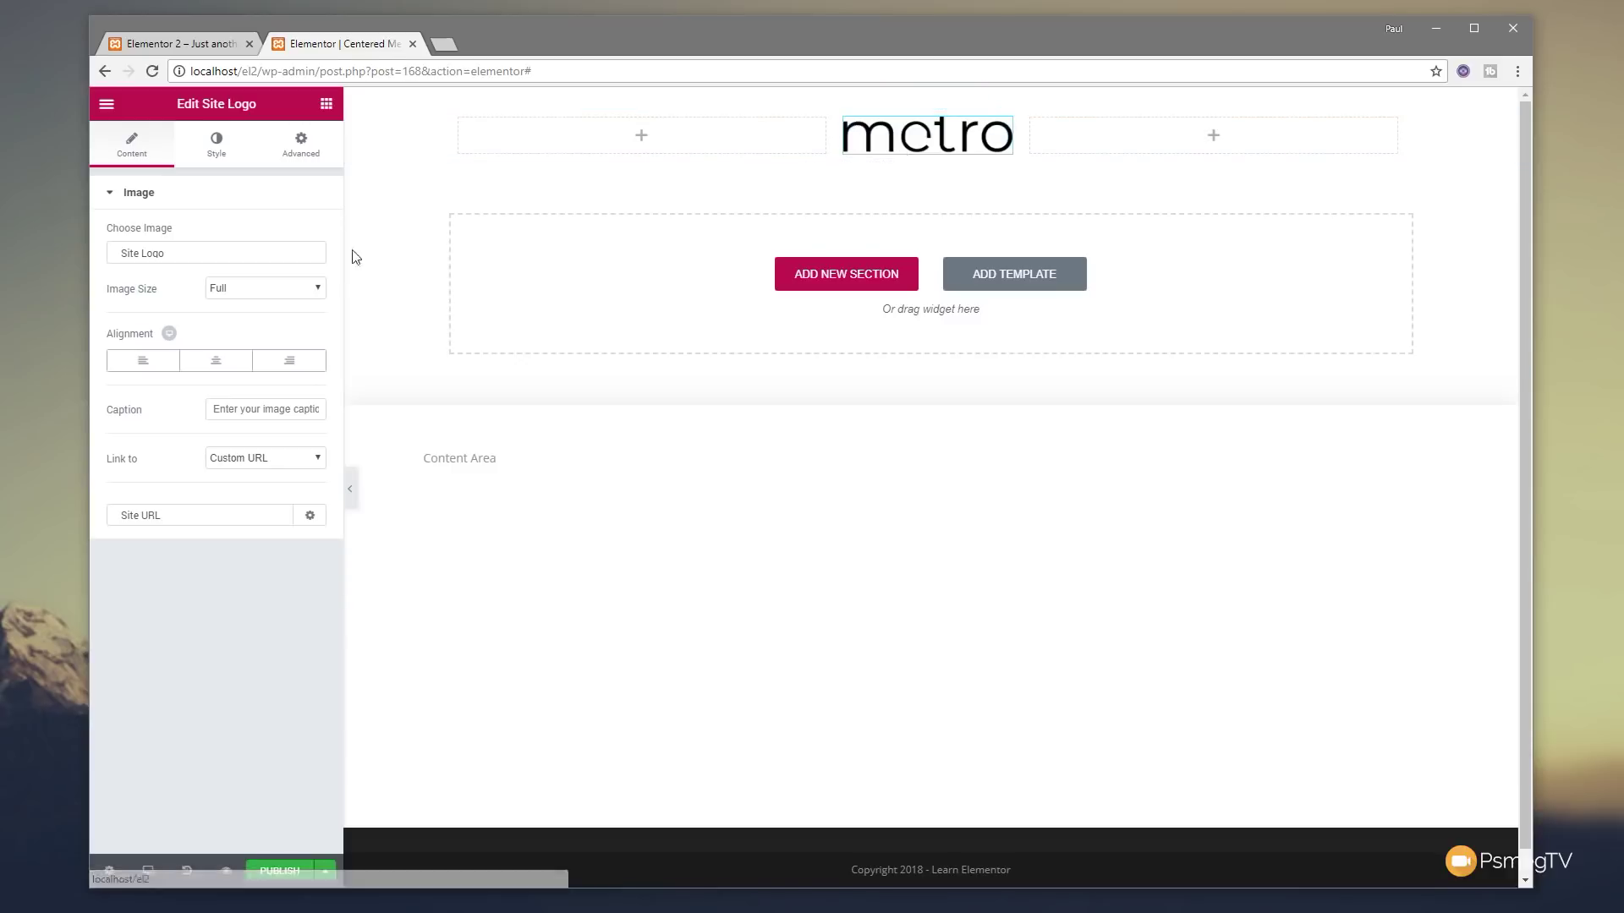
# - Add a Nav Menu widget to the header's left column and assign the Main Menu Left menu to it
pyautogui.click(326, 103)
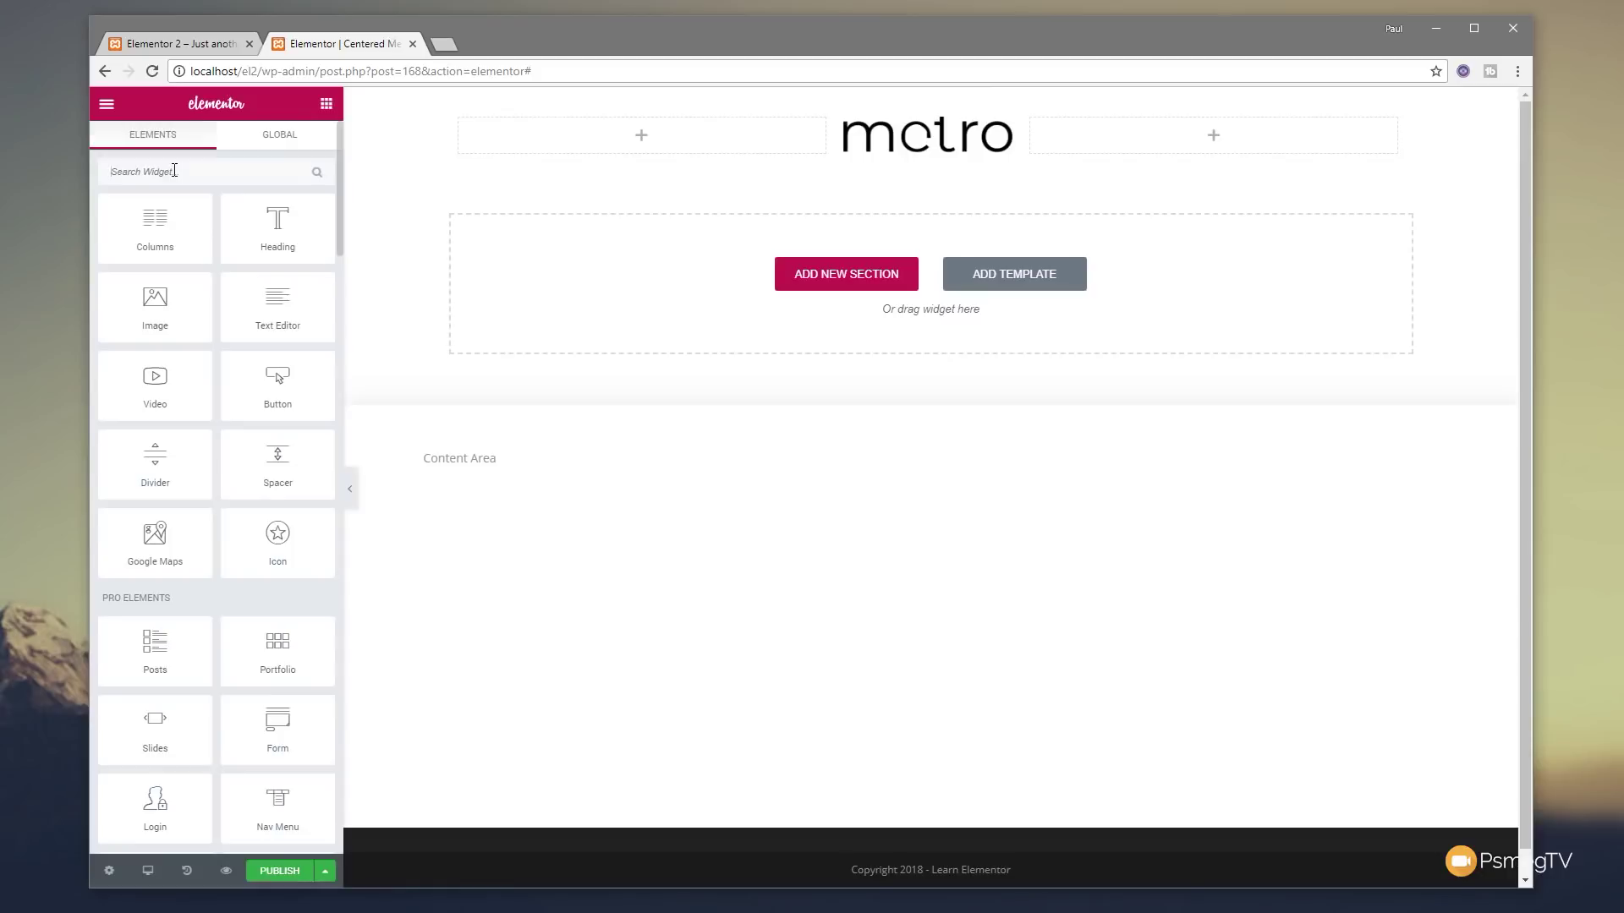
pyautogui.write('menu')
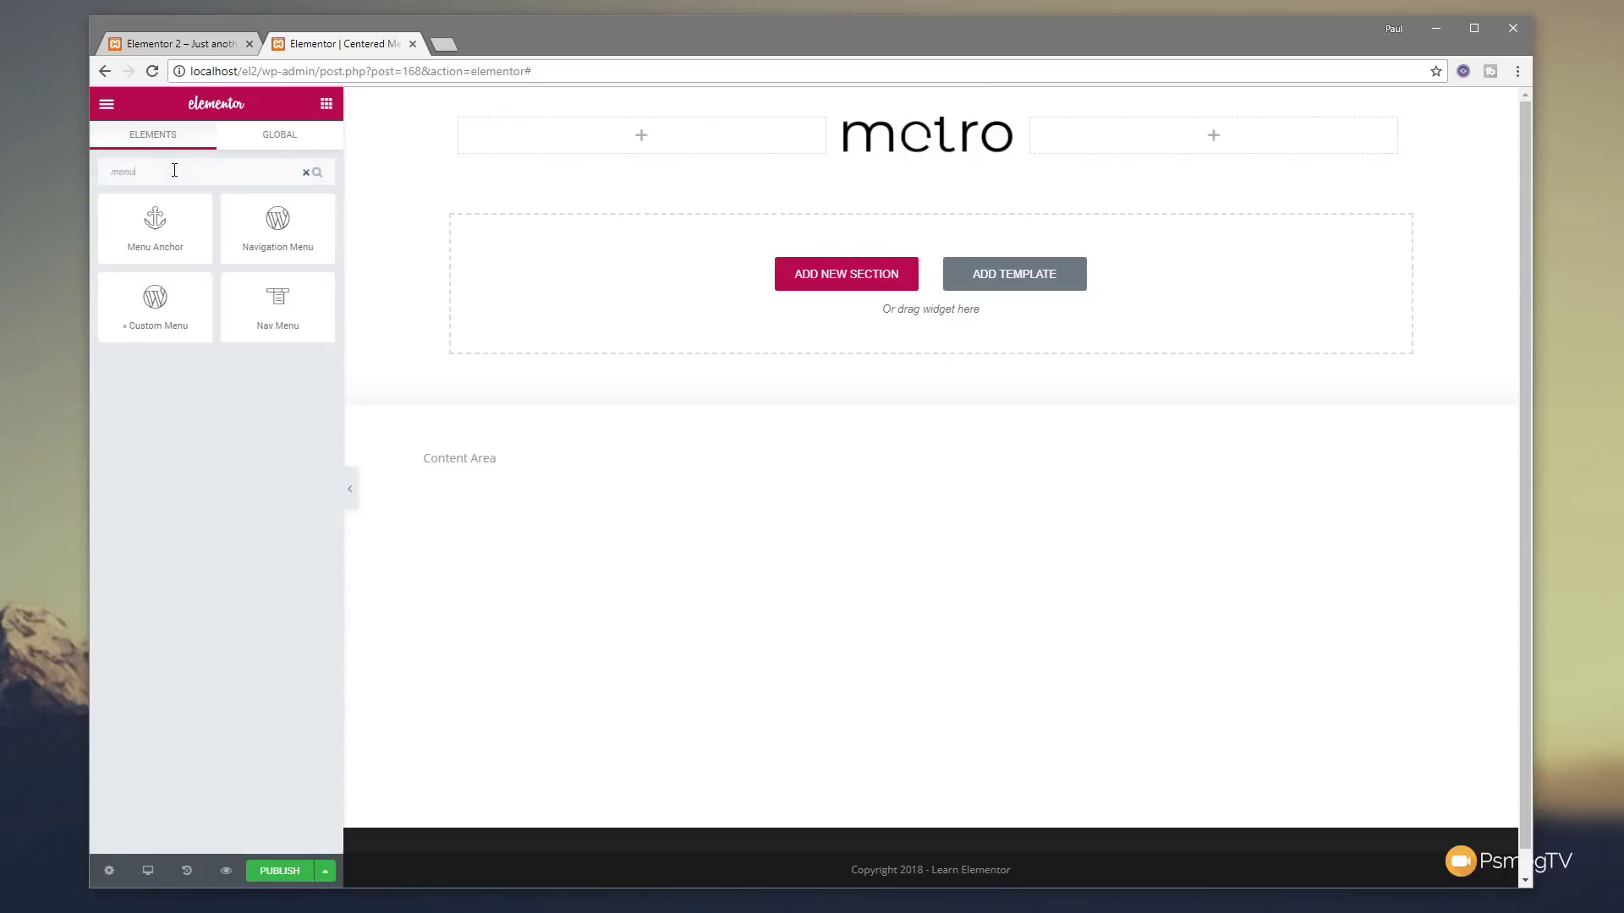
pyautogui.moveTo(278, 314); pyautogui.dragTo(558, 145)
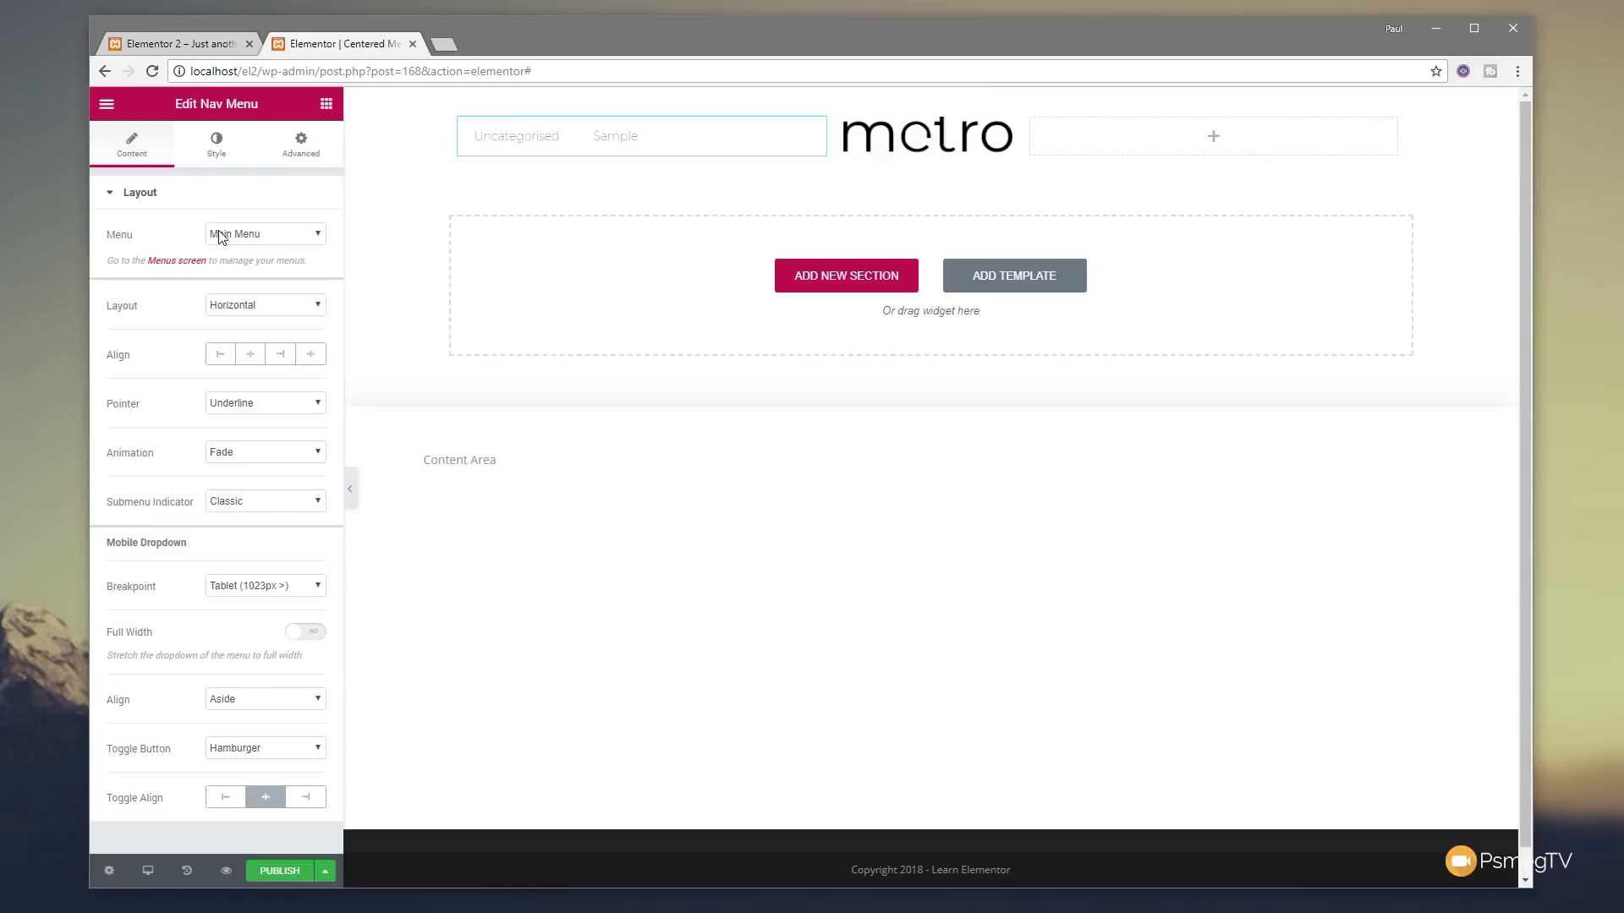
pyautogui.click(267, 236)
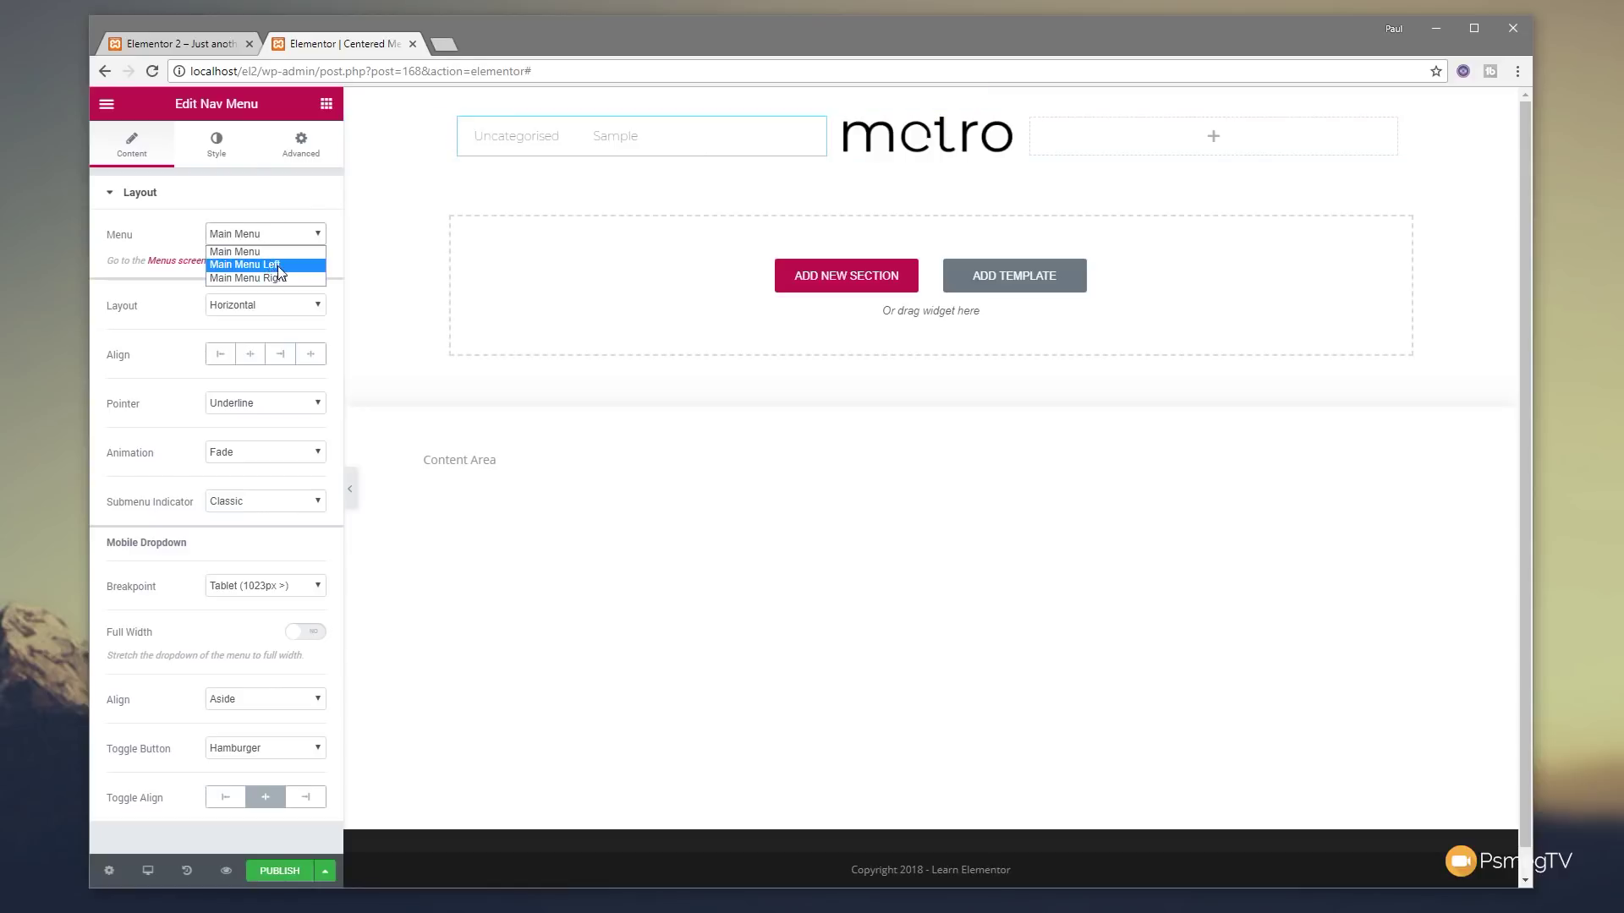
pyautogui.click(278, 266)
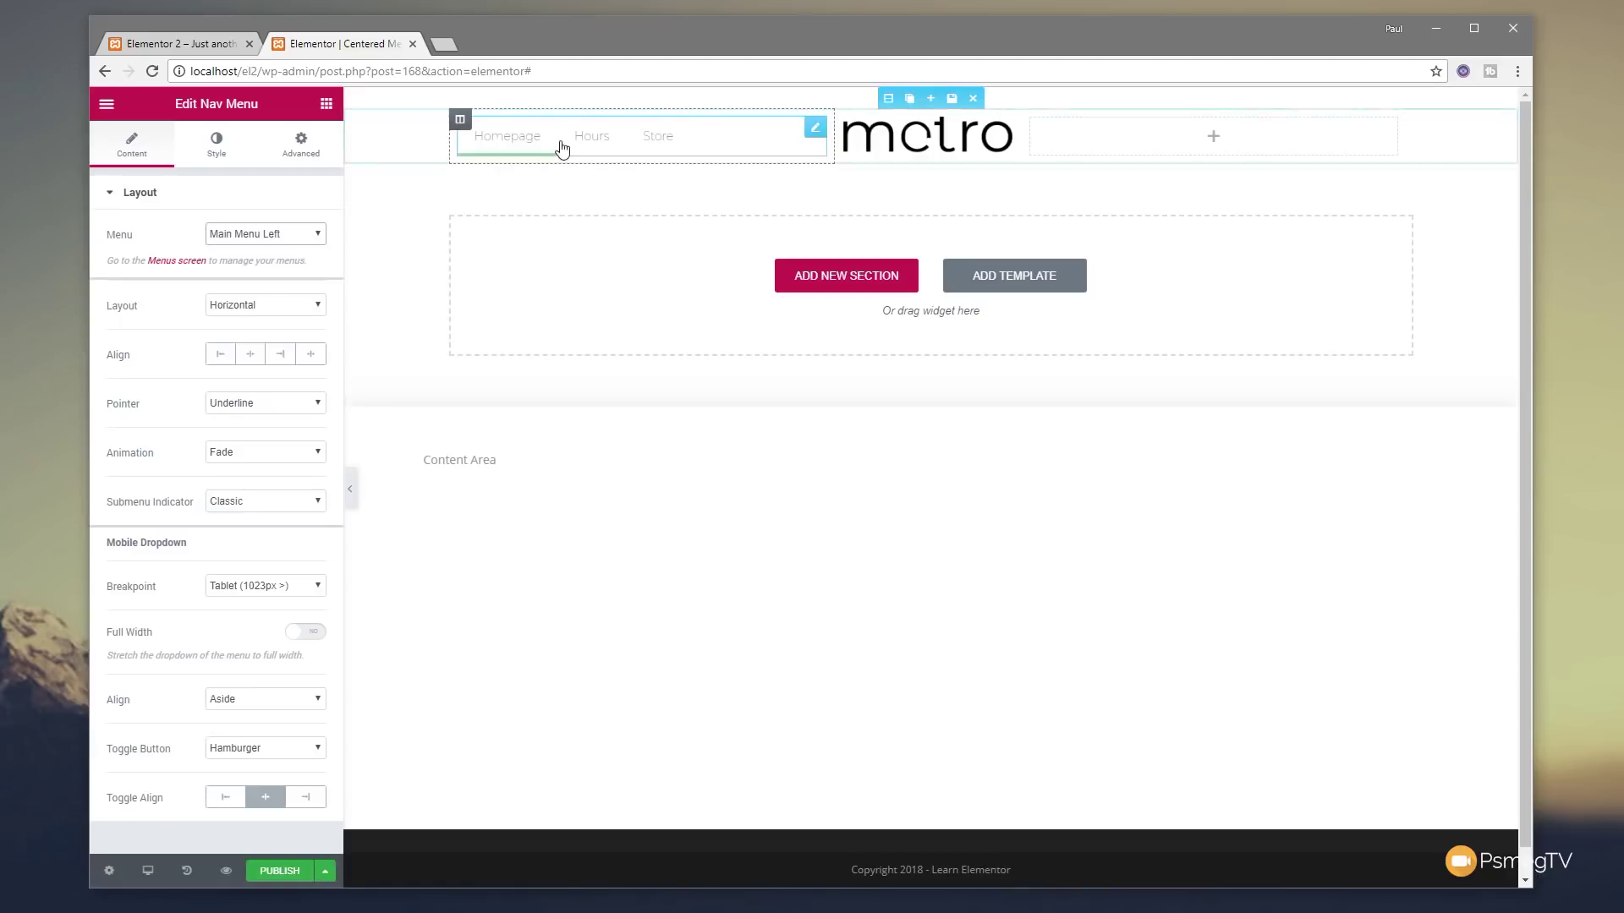
# - Set the content position of the left header column to Middle
pyautogui.click(459, 121)
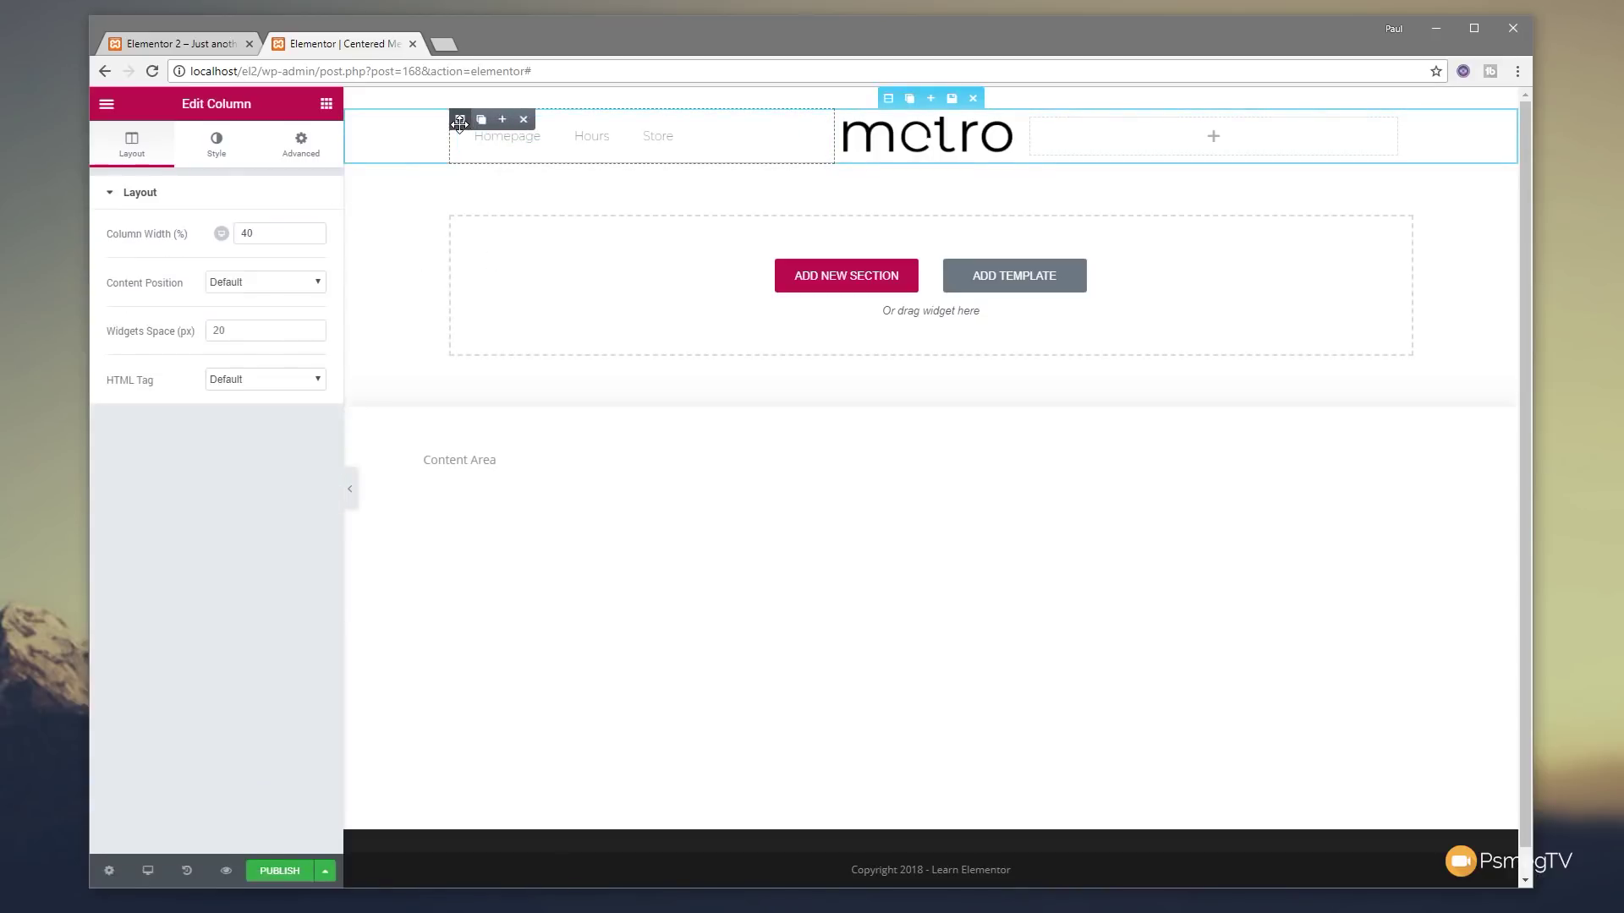
pyautogui.click(229, 287)
pyautogui.click(234, 326)
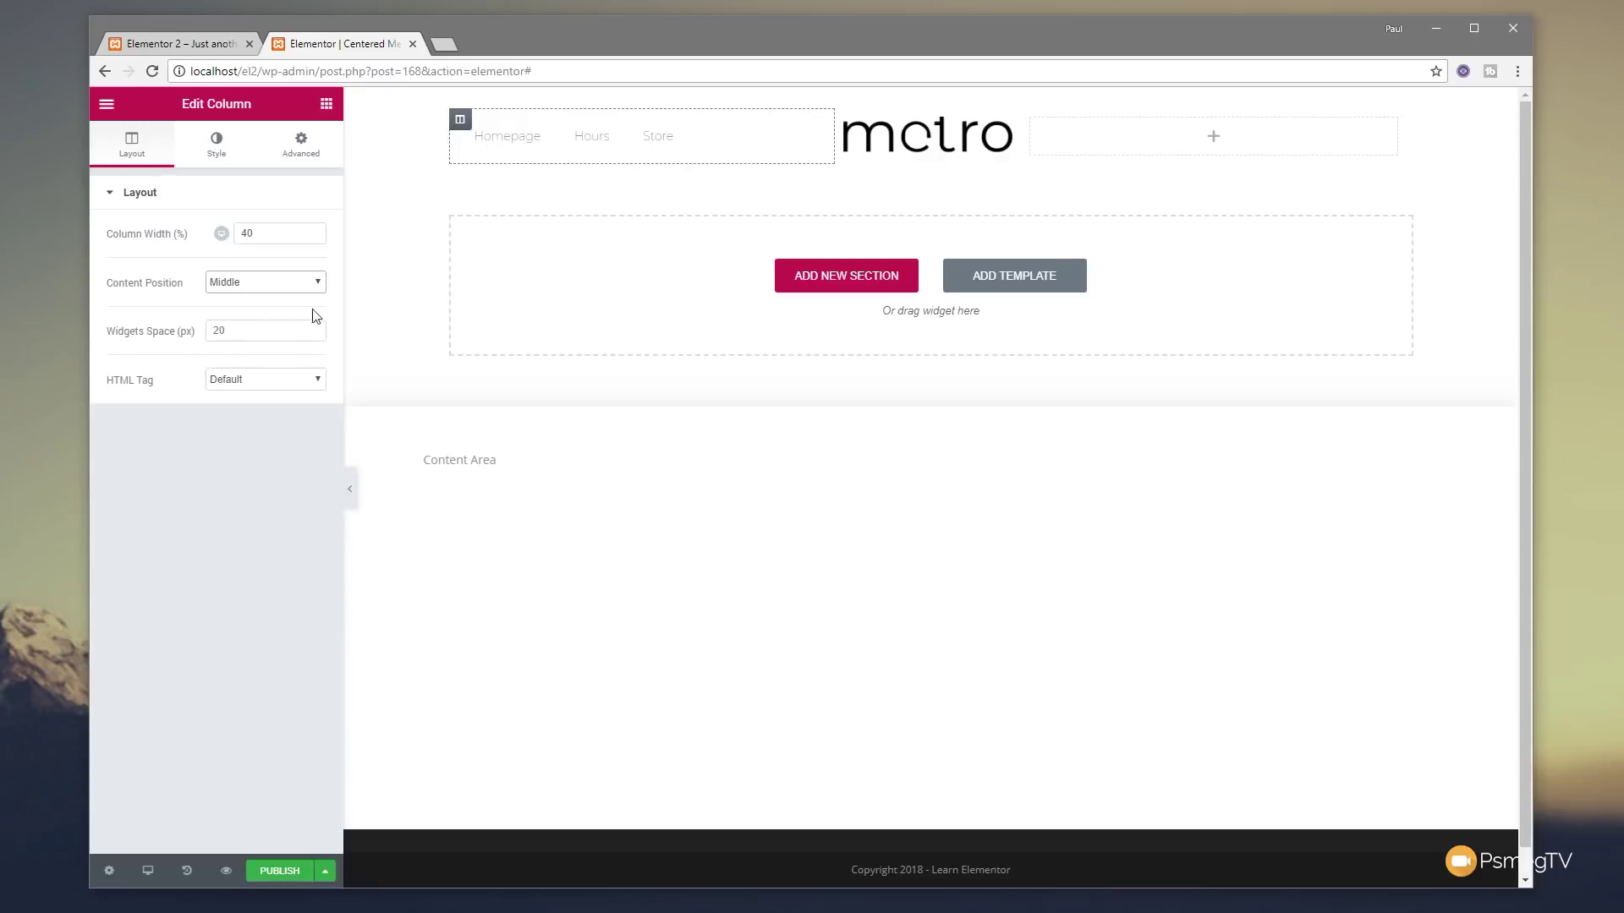
pyautogui.click(223, 146)
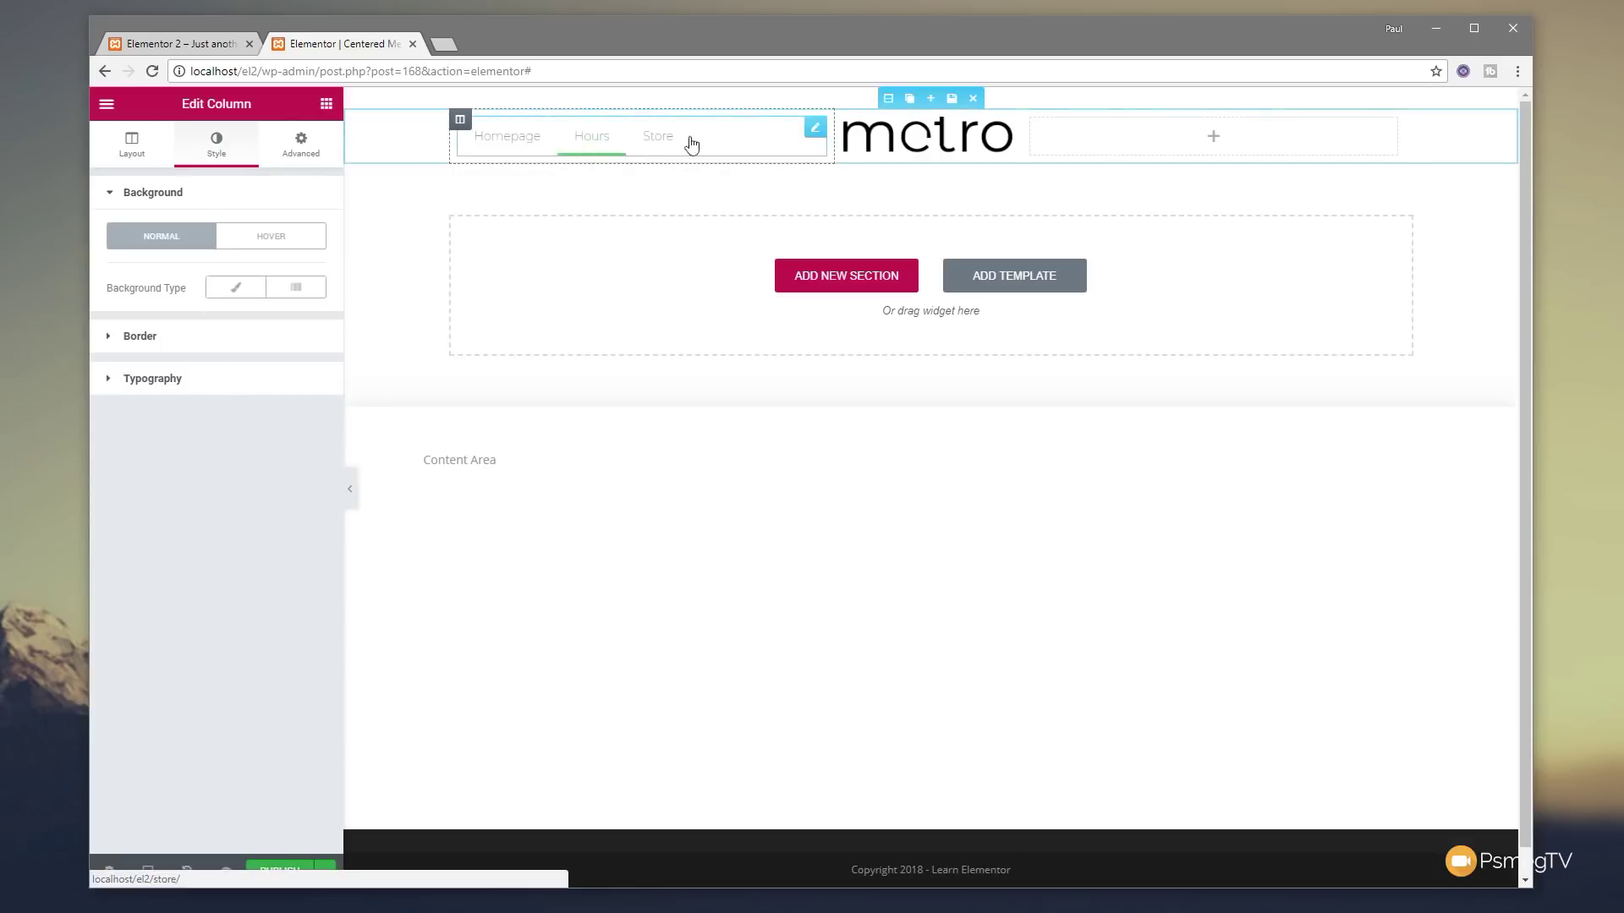
# - Style the left nav menu's typography with weight 400, uppercase transform and letter spacing 2.1
pyautogui.click(815, 126)
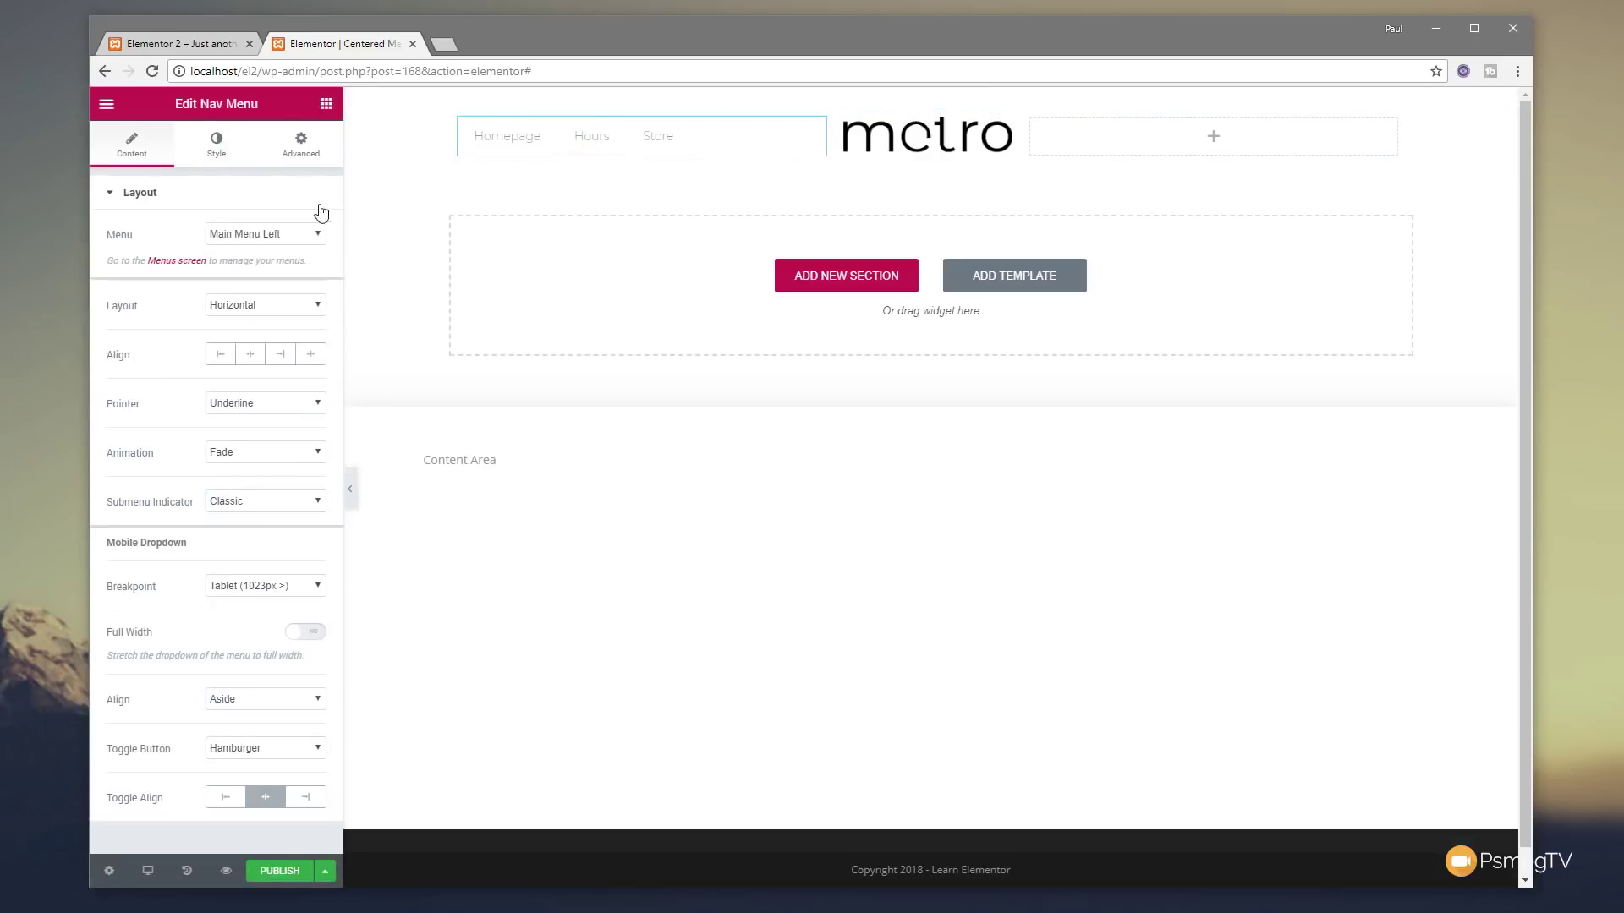
pyautogui.click(218, 152)
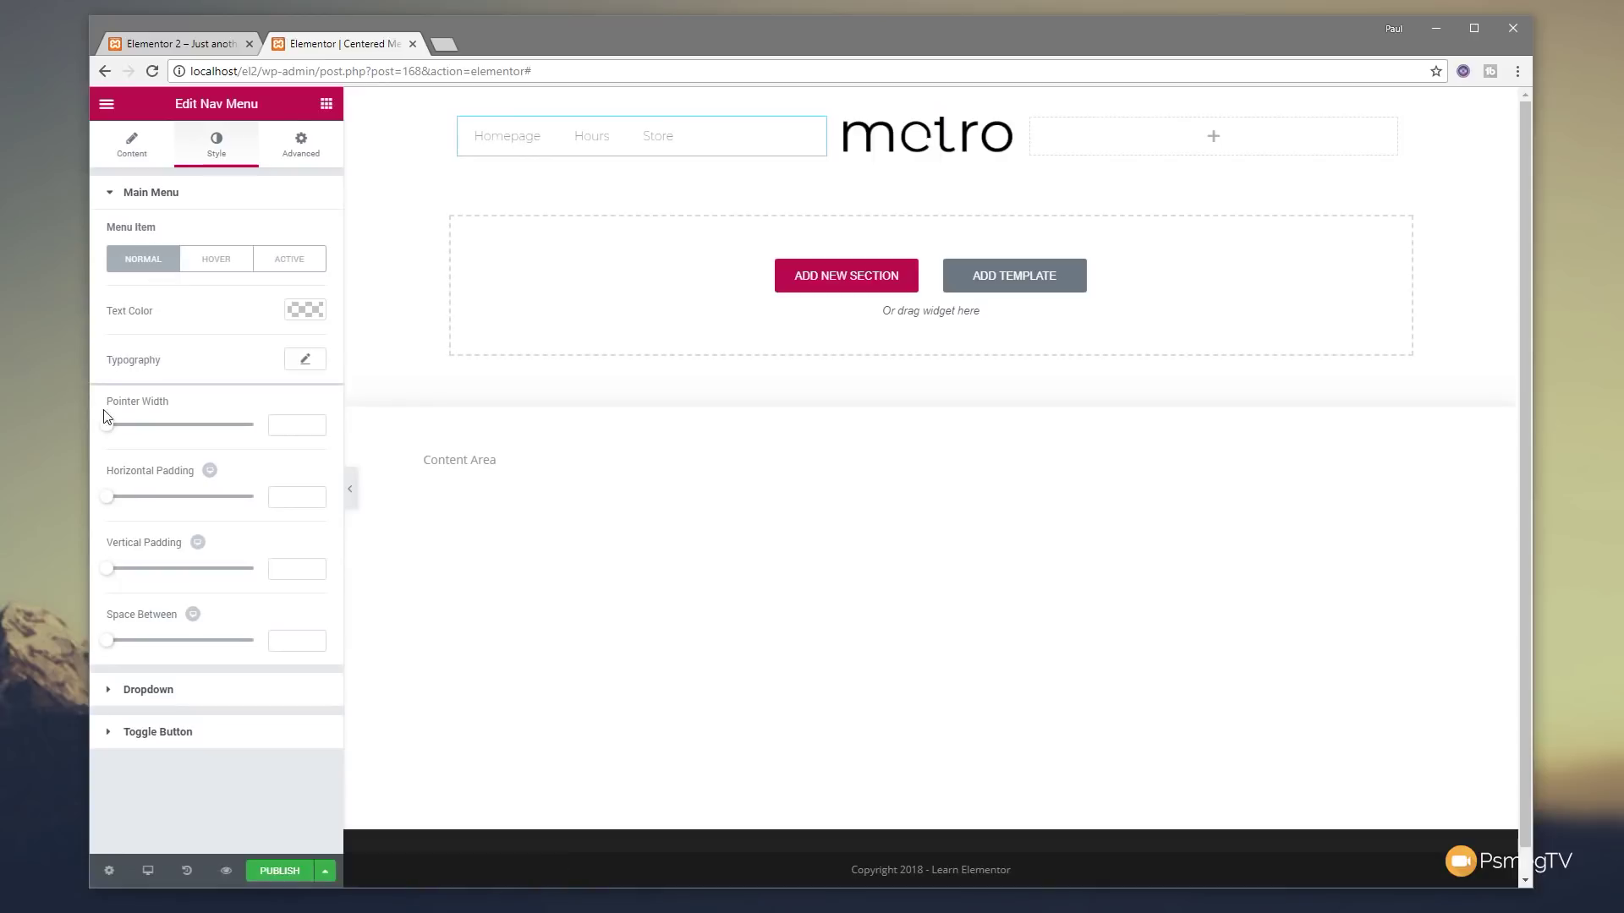
pyautogui.click(310, 364)
pyautogui.click(271, 511)
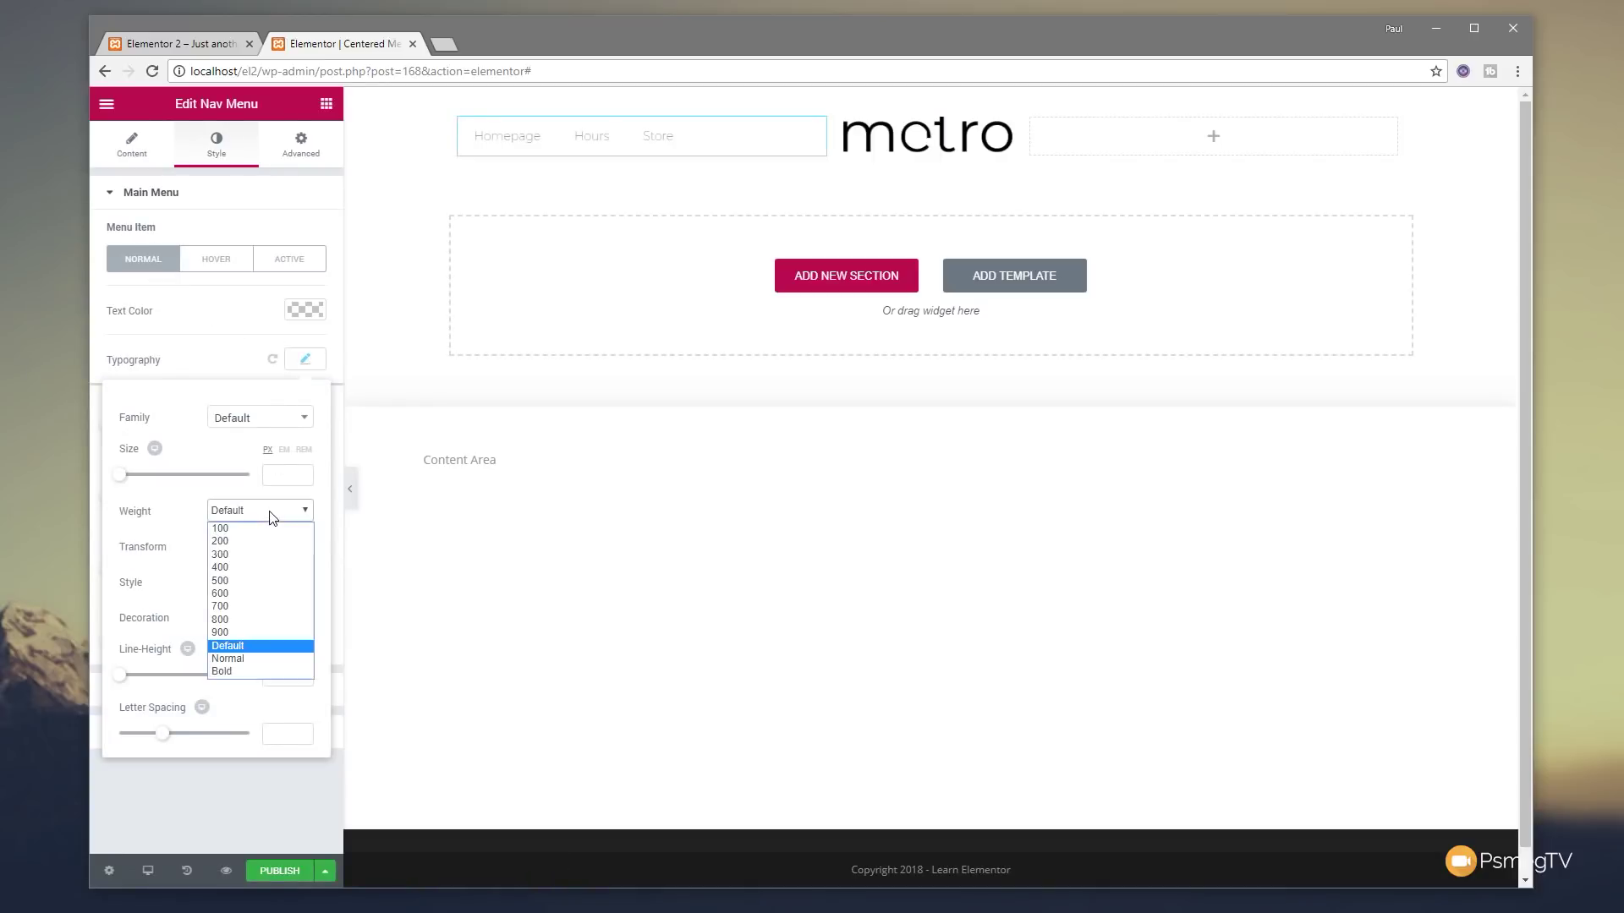
pyautogui.click(251, 568)
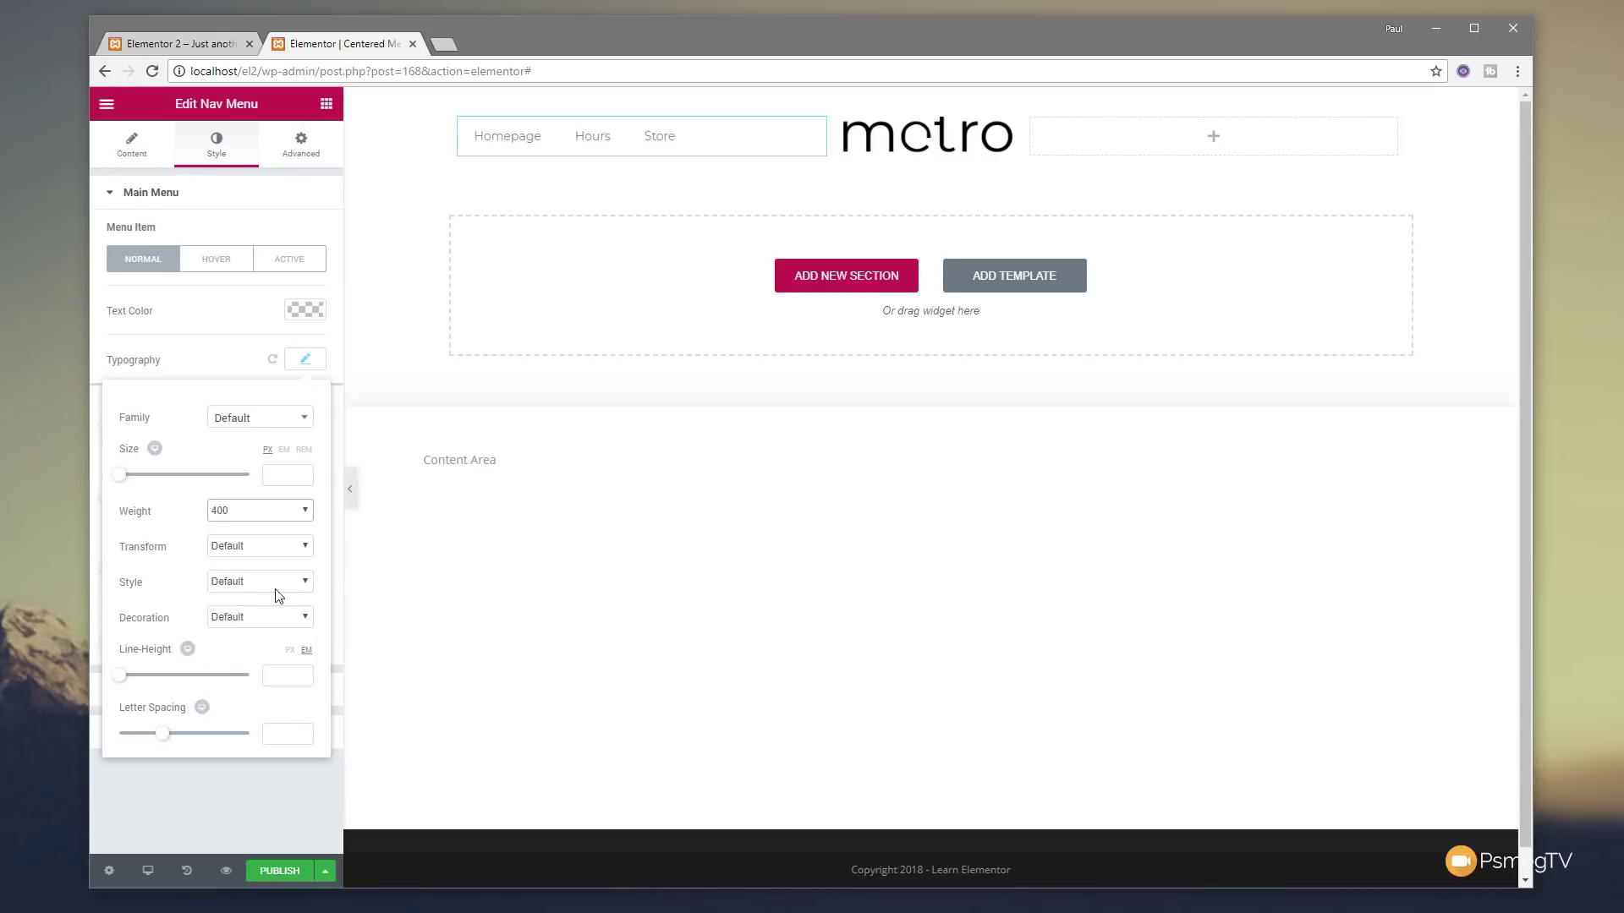
pyautogui.click(271, 548)
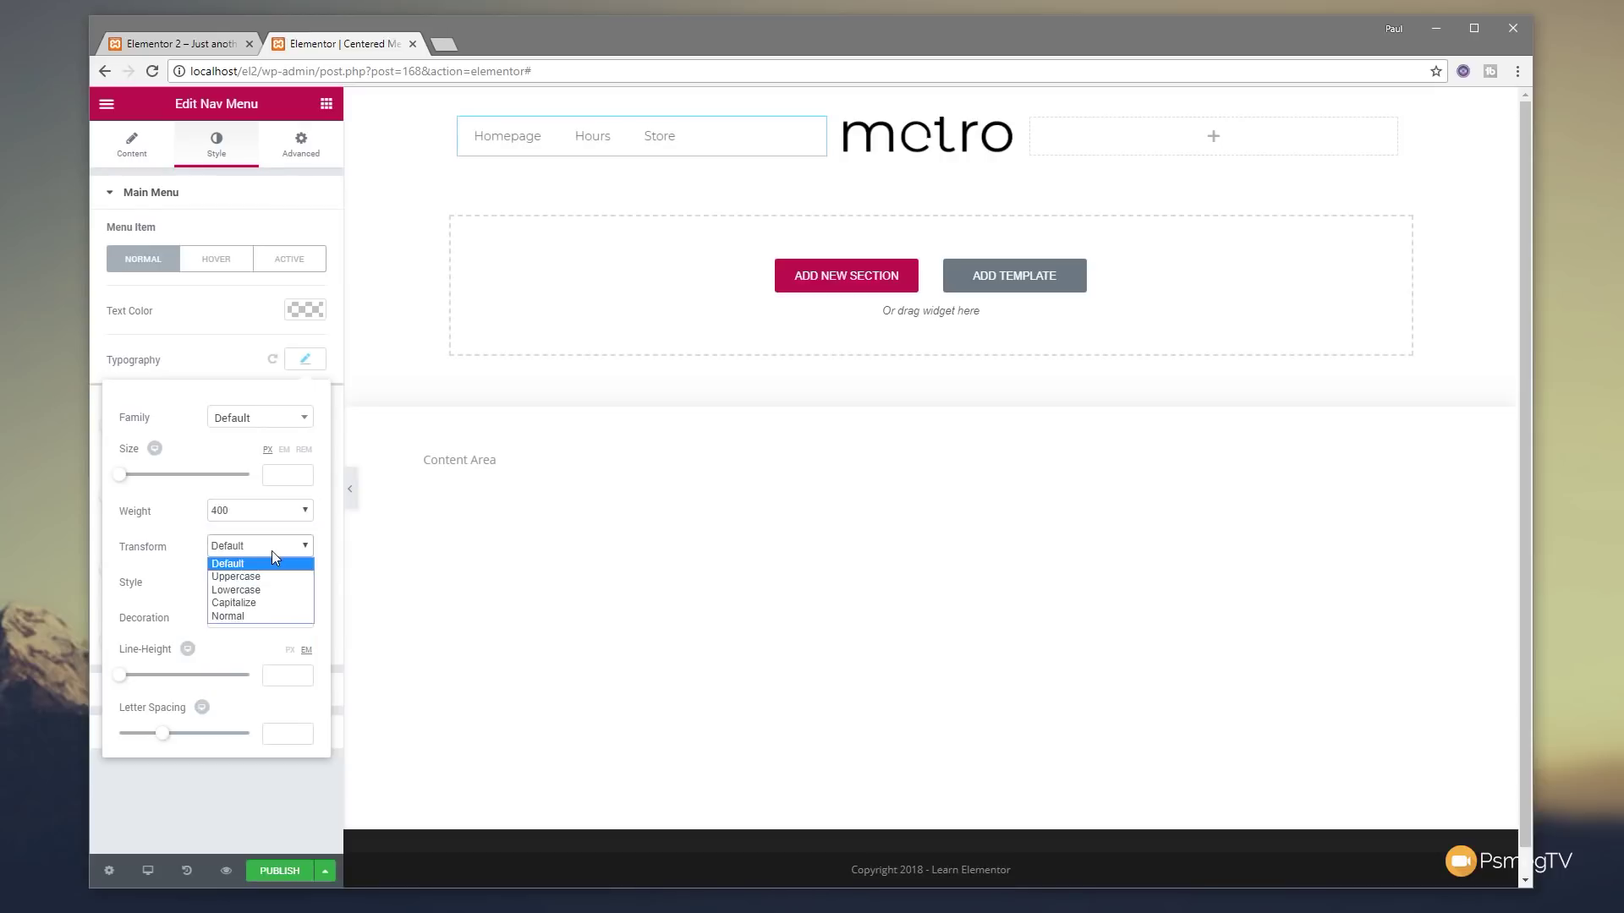
pyautogui.click(266, 579)
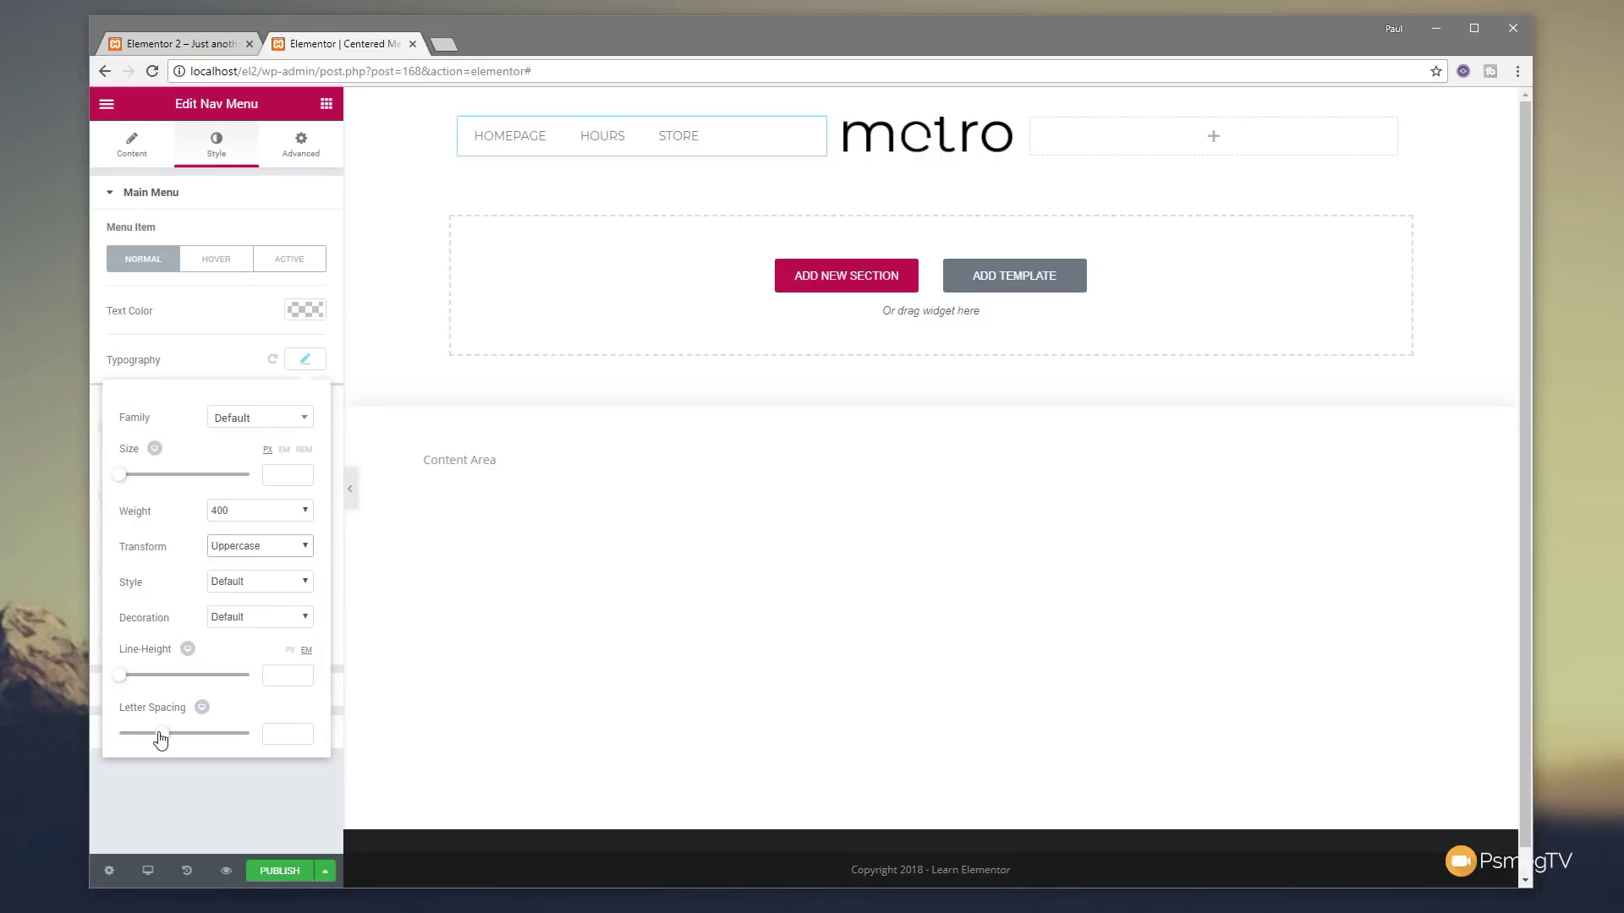
pyautogui.moveTo(163, 736); pyautogui.dragTo(185, 743)
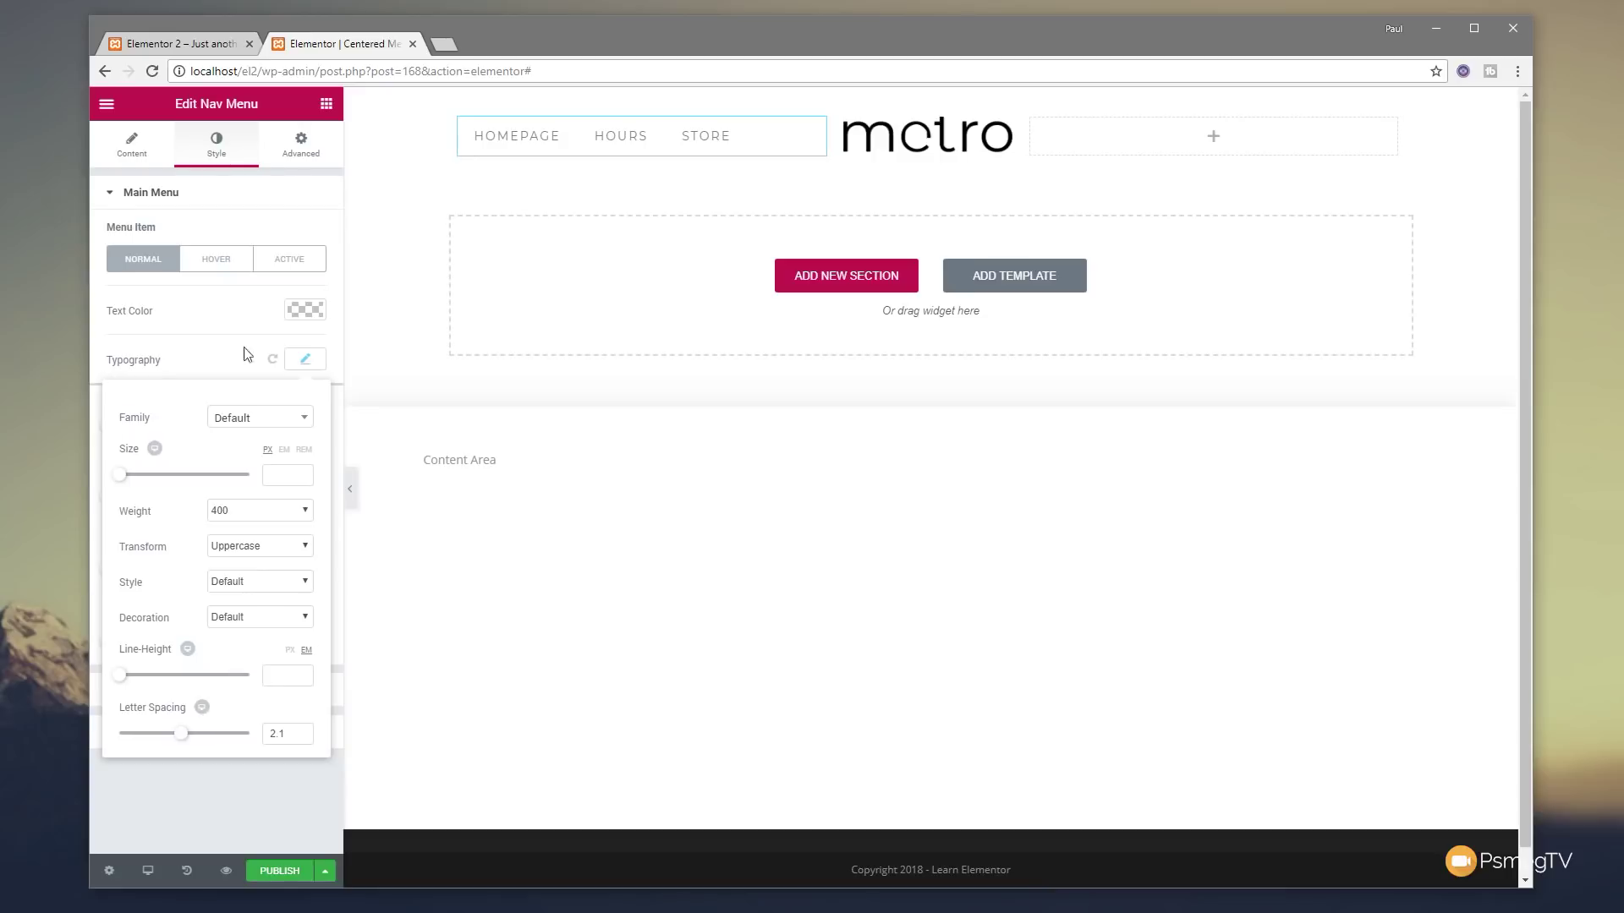
pyautogui.click(303, 362)
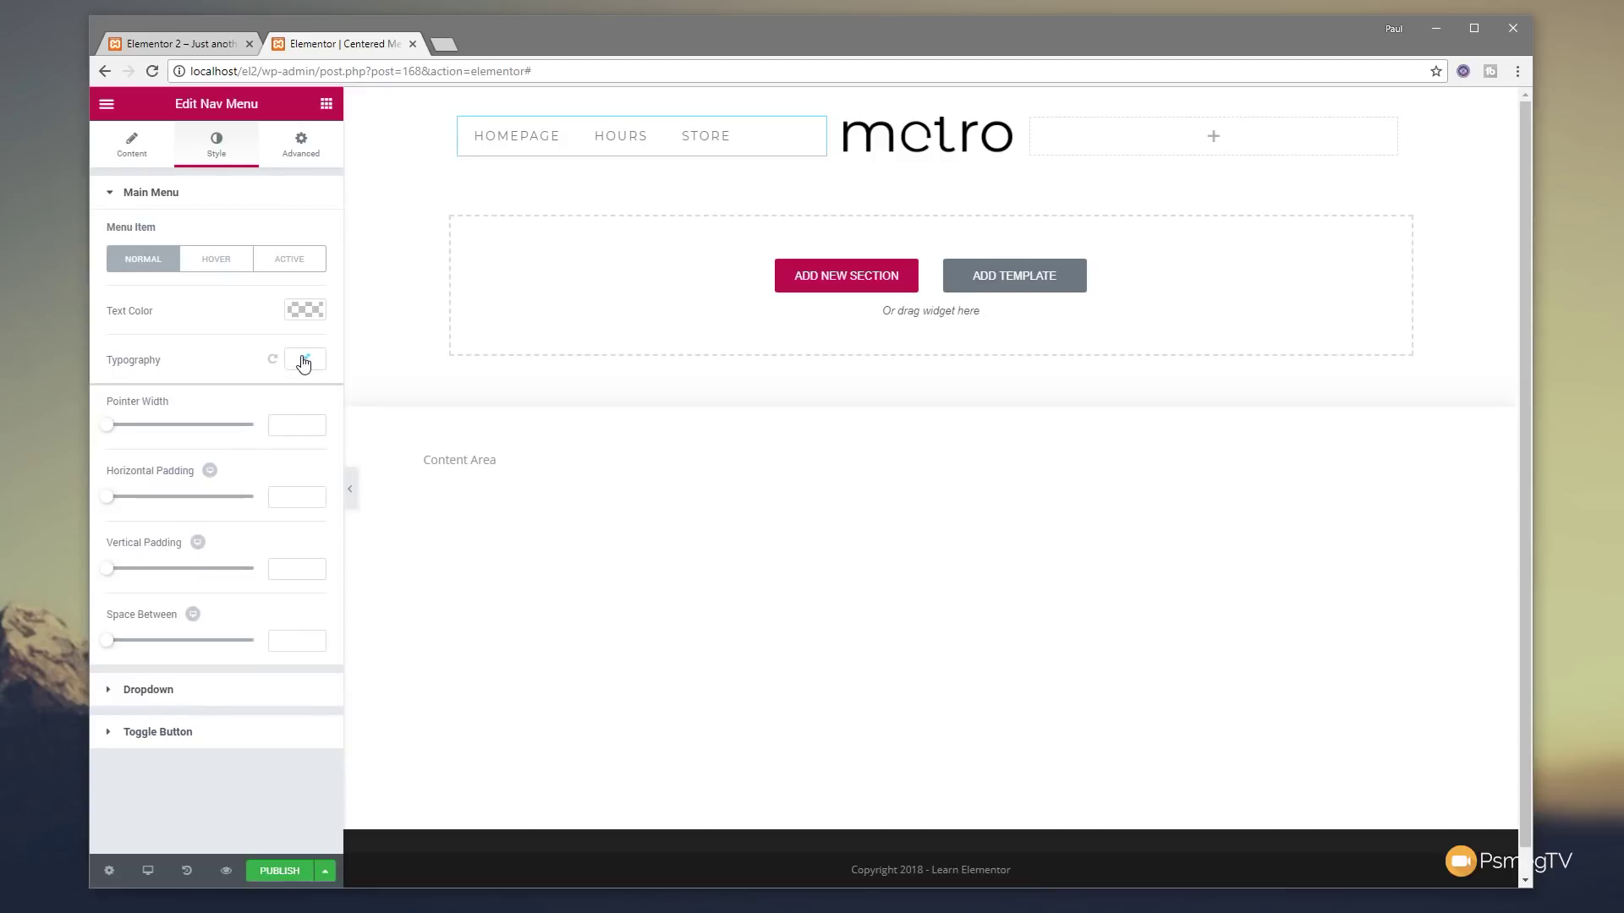
# - Duplicate the styled nav menu and move the copy into the empty right column of the header
pyautogui.moveTo(678, 119)
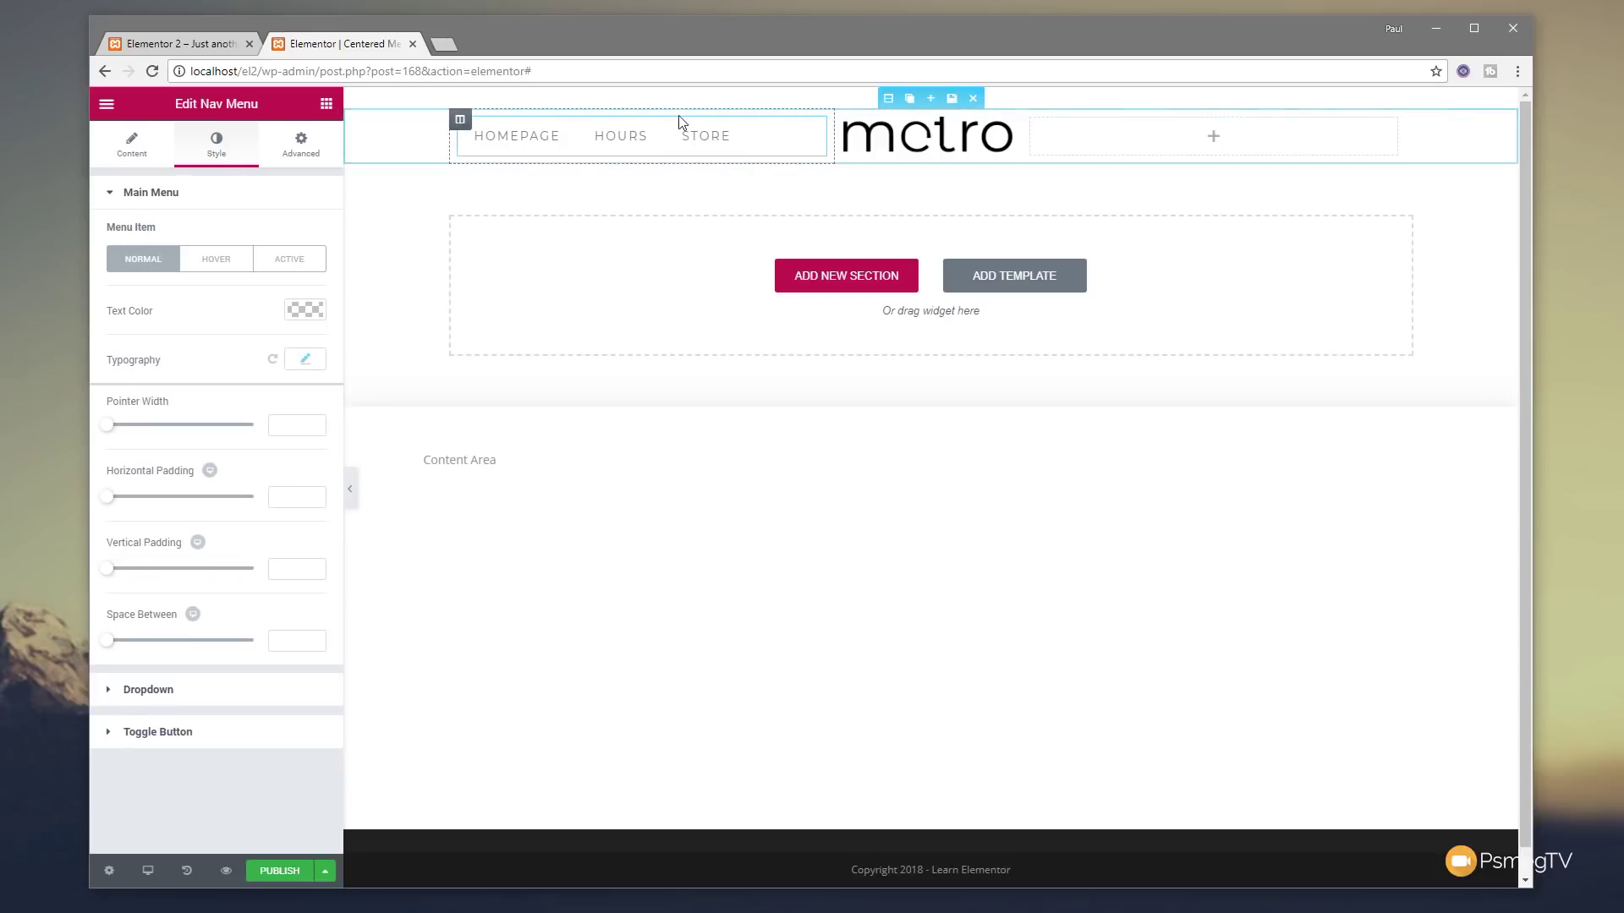
pyautogui.click(793, 127)
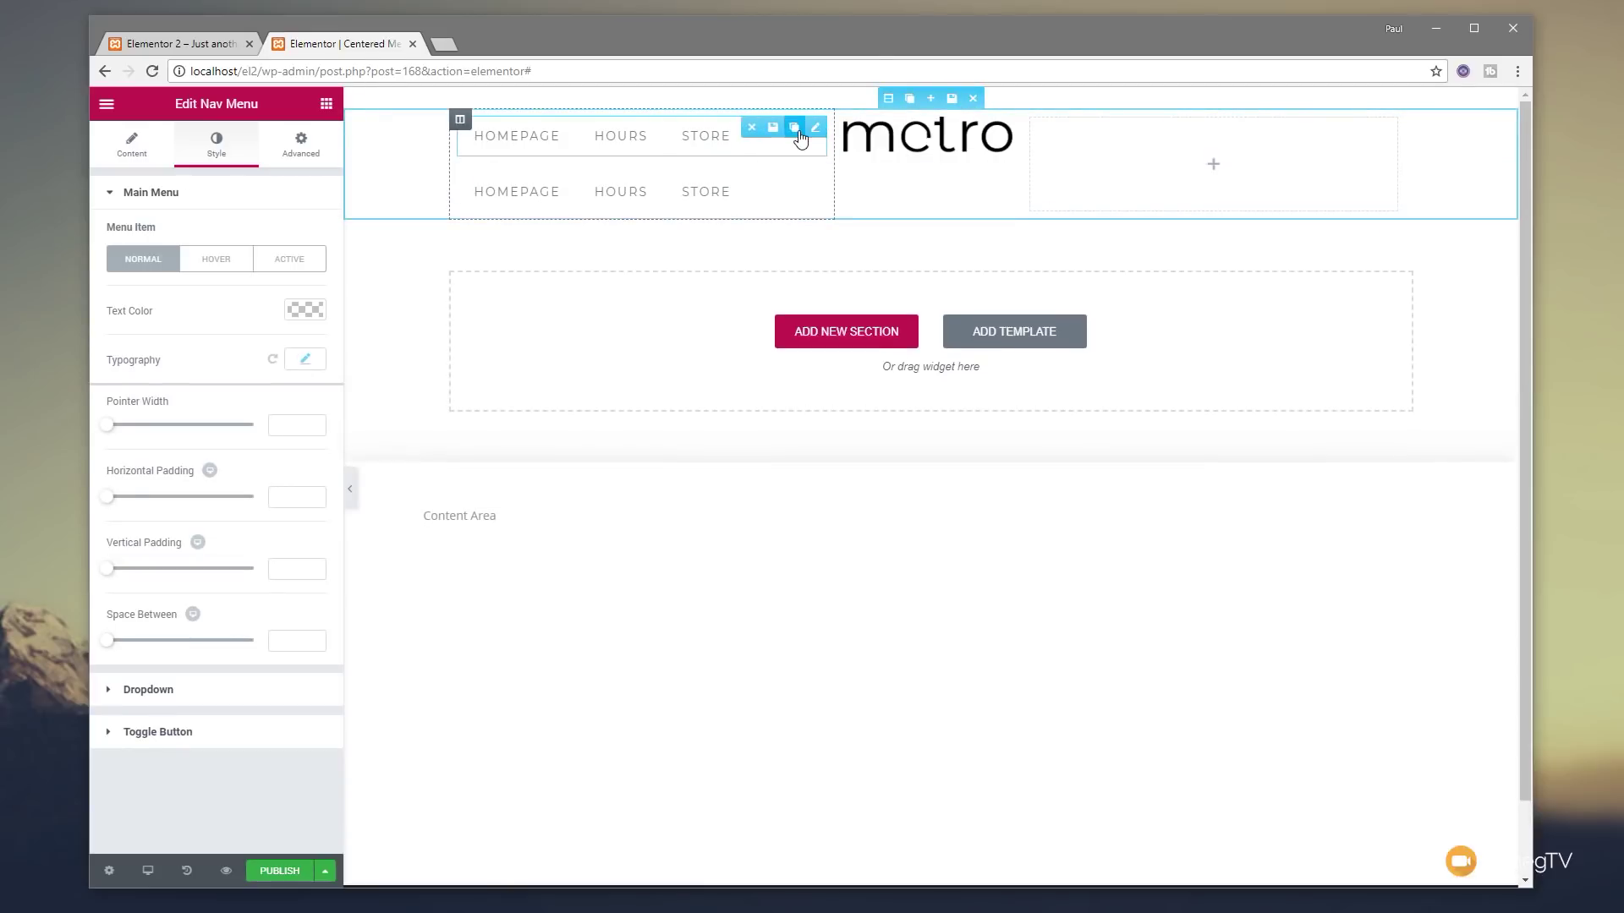
pyautogui.moveTo(825, 131); pyautogui.dragTo(1144, 140)
# - Assign the Main Menu Right menu to the copied nav menu and align its items to the right
pyautogui.click(268, 237)
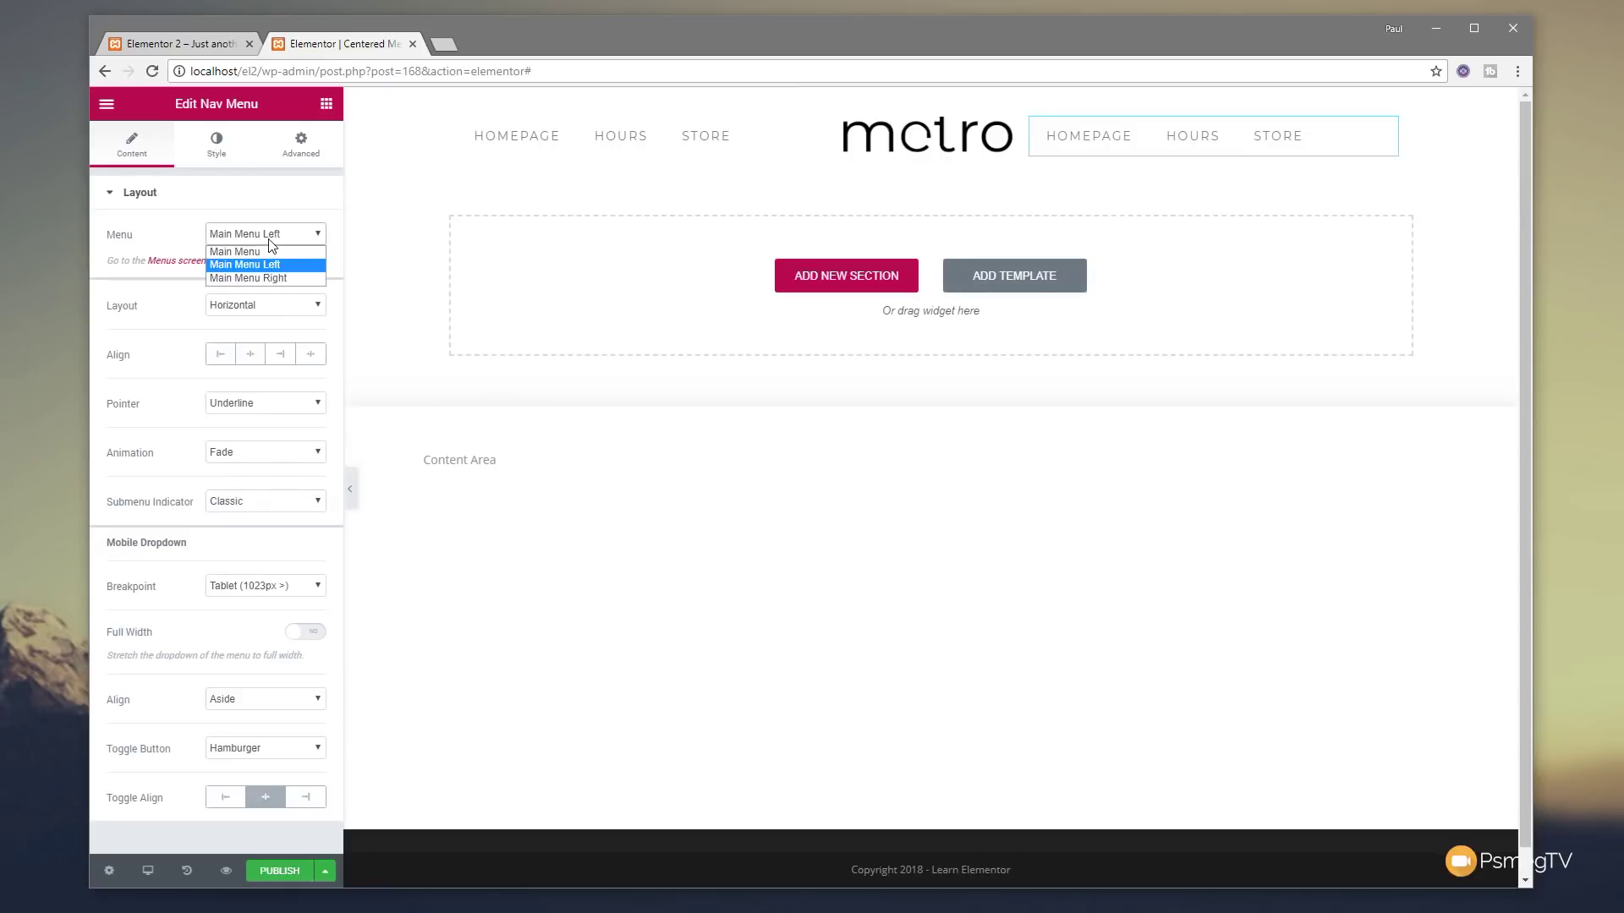
pyautogui.click(269, 279)
pyautogui.click(279, 355)
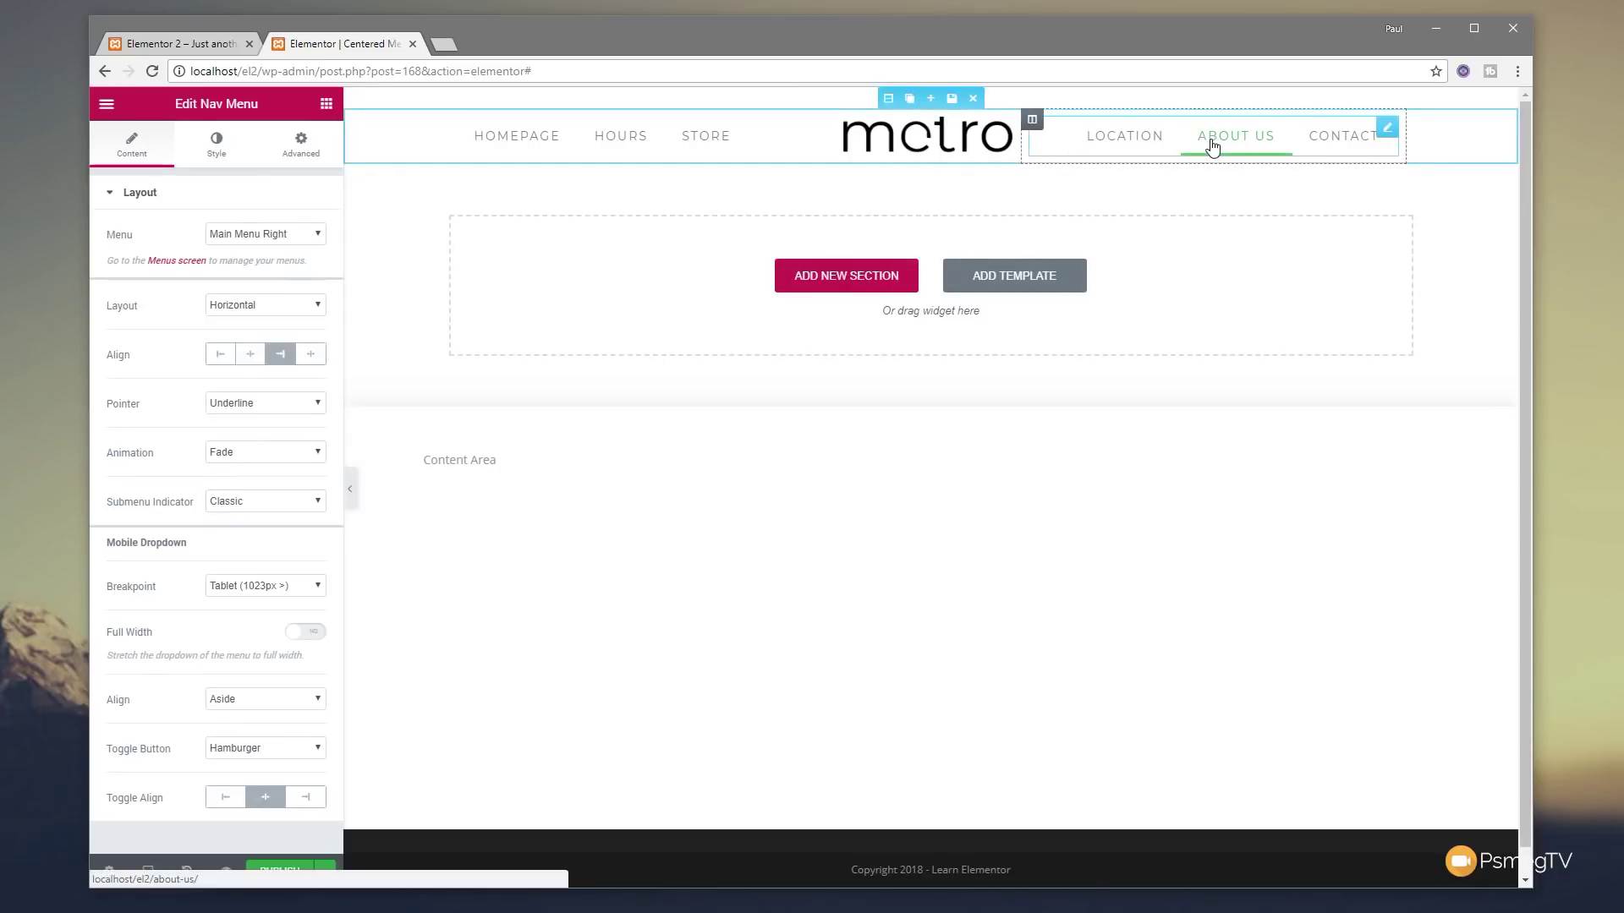
# - Set the content position of the logo column to Middle
pyautogui.click(849, 121)
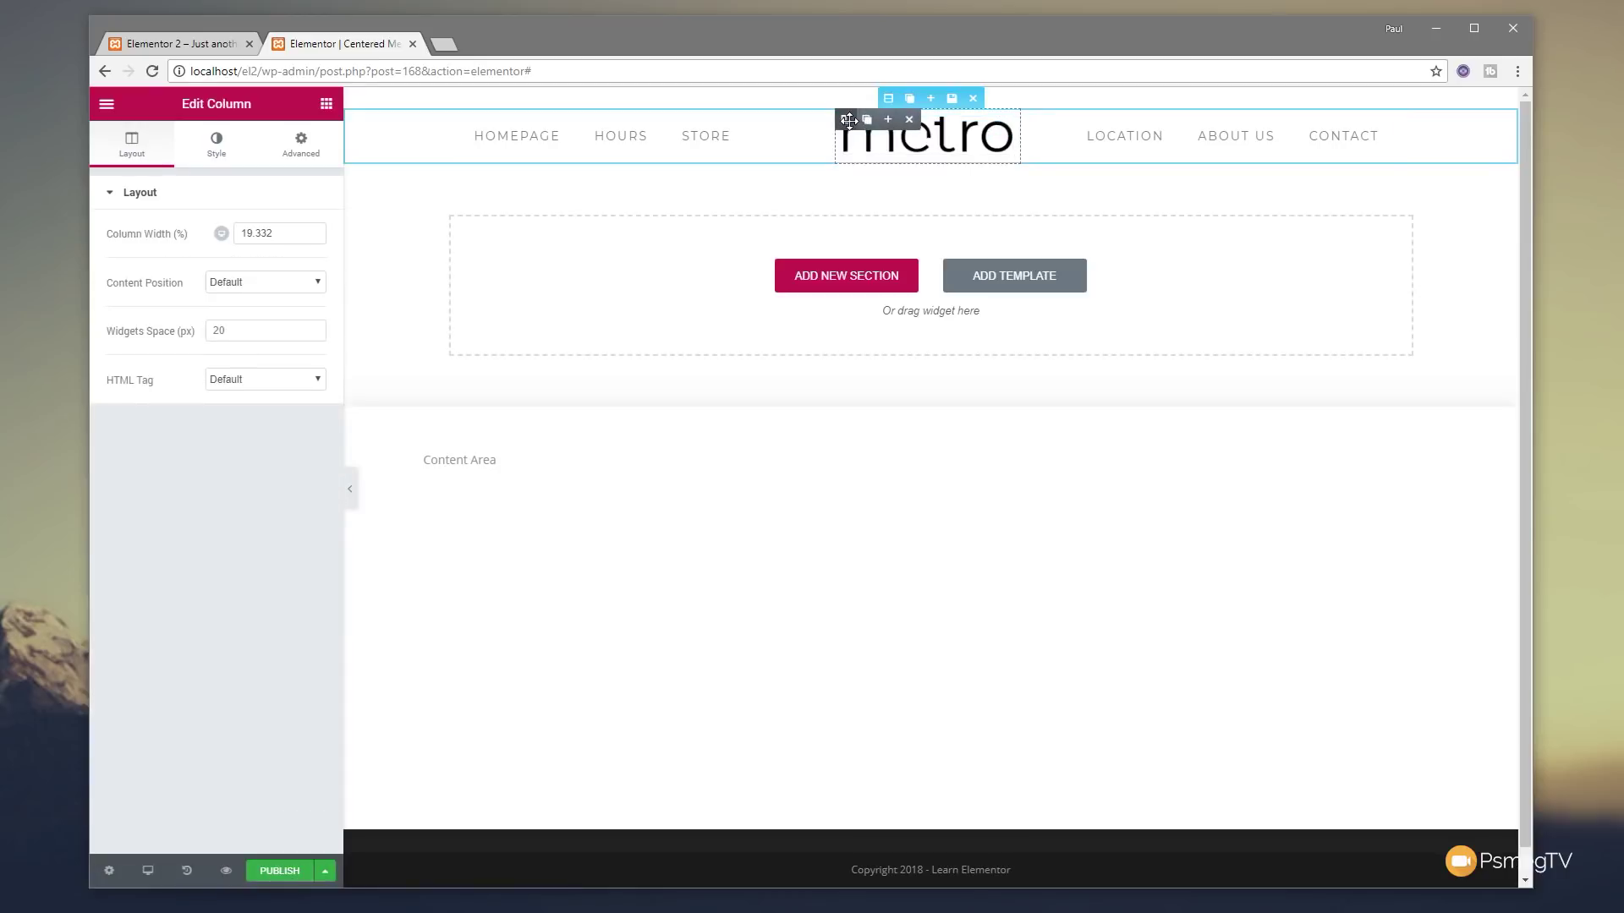
pyautogui.click(263, 285)
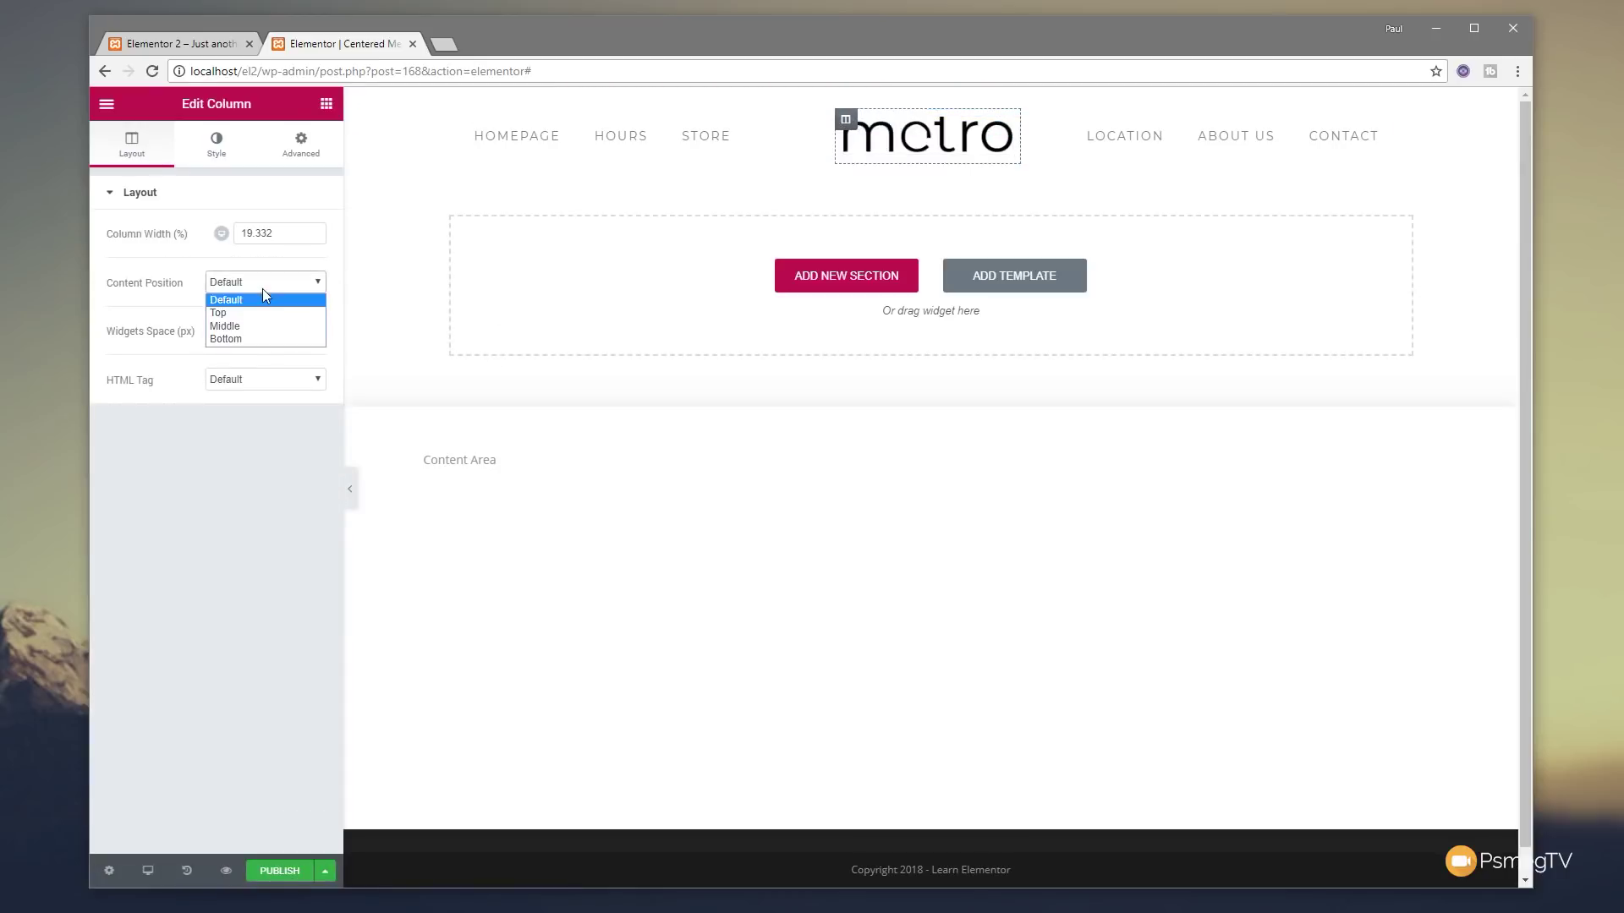
pyautogui.click(259, 327)
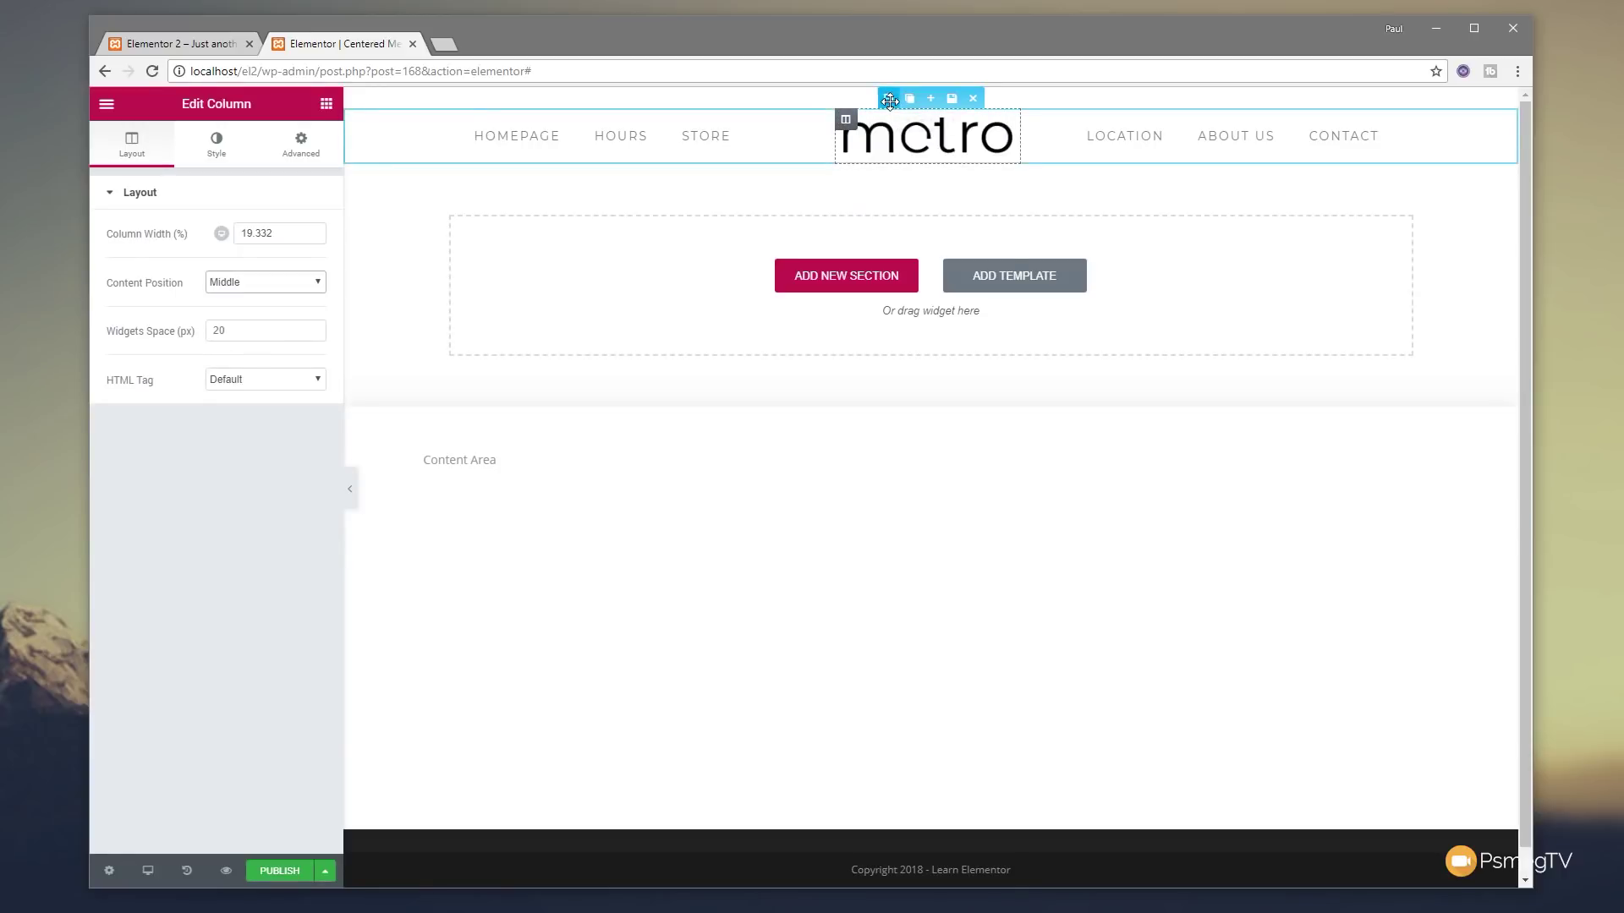
# - Switch the header section's height to Min Height with a minimum height of 100 px
pyautogui.click(890, 99)
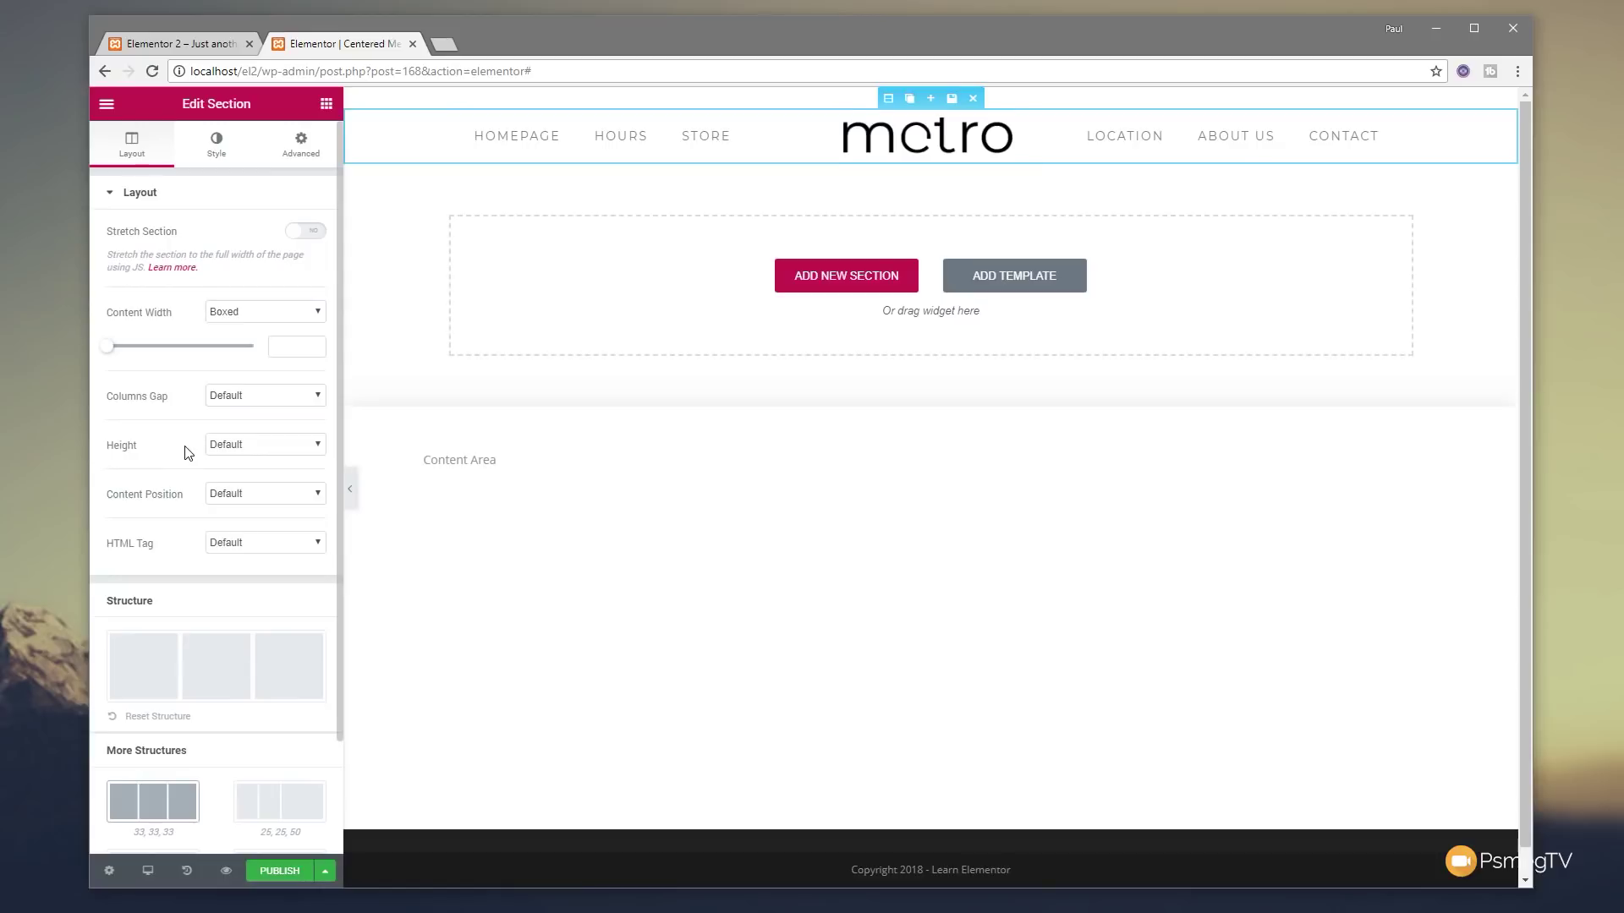
pyautogui.click(279, 445)
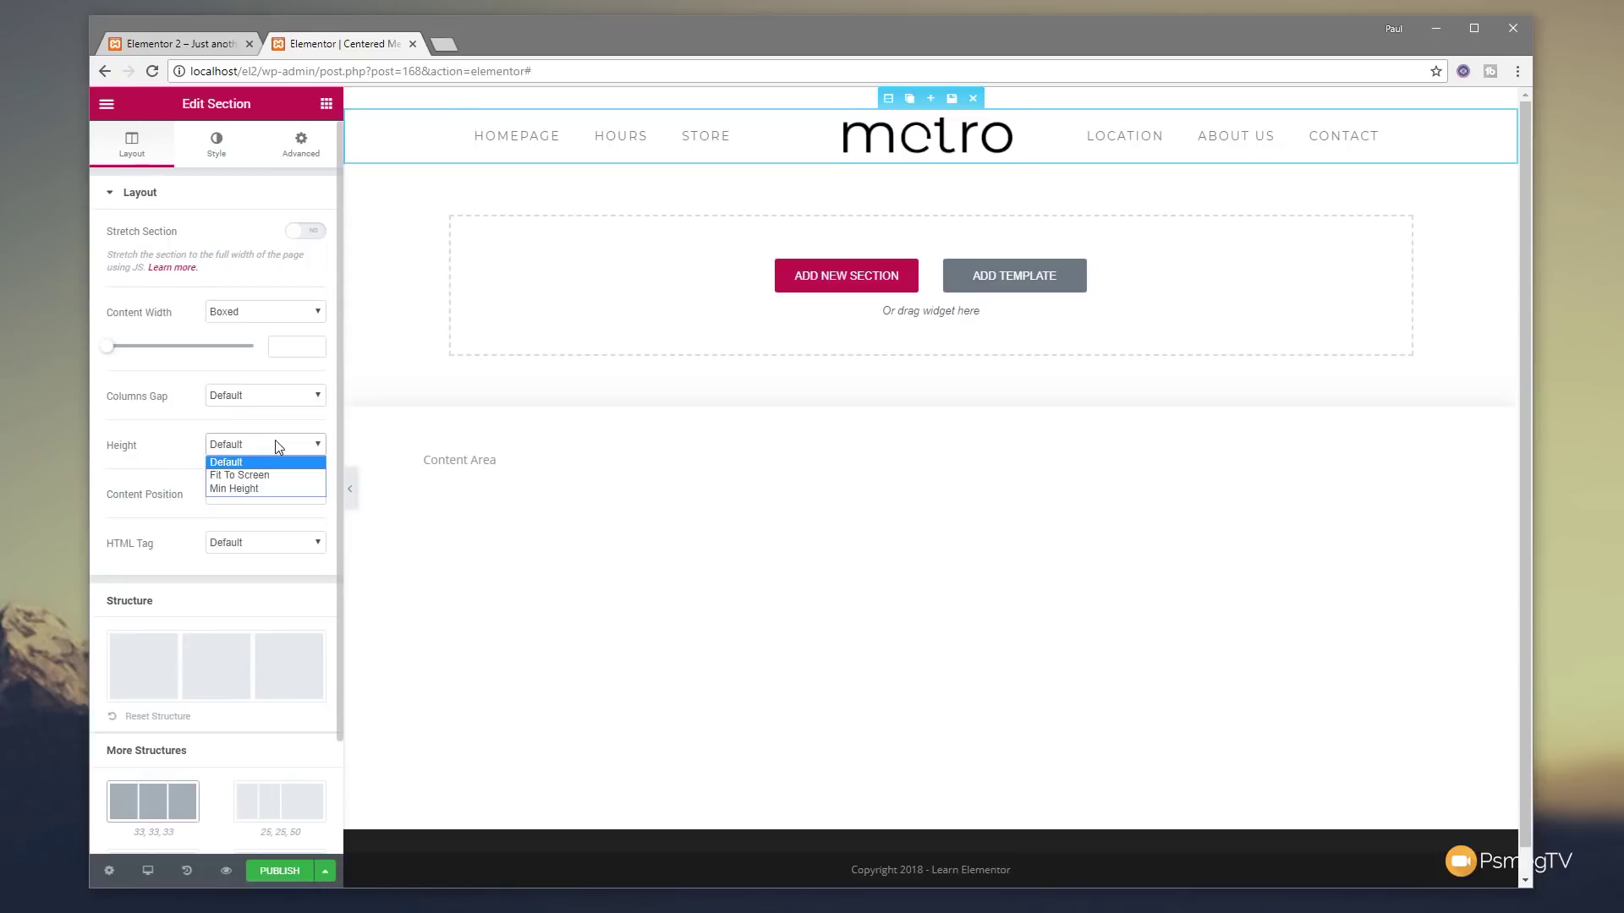
pyautogui.click(264, 488)
pyautogui.moveTo(151, 525); pyautogui.dragTo(120, 529)
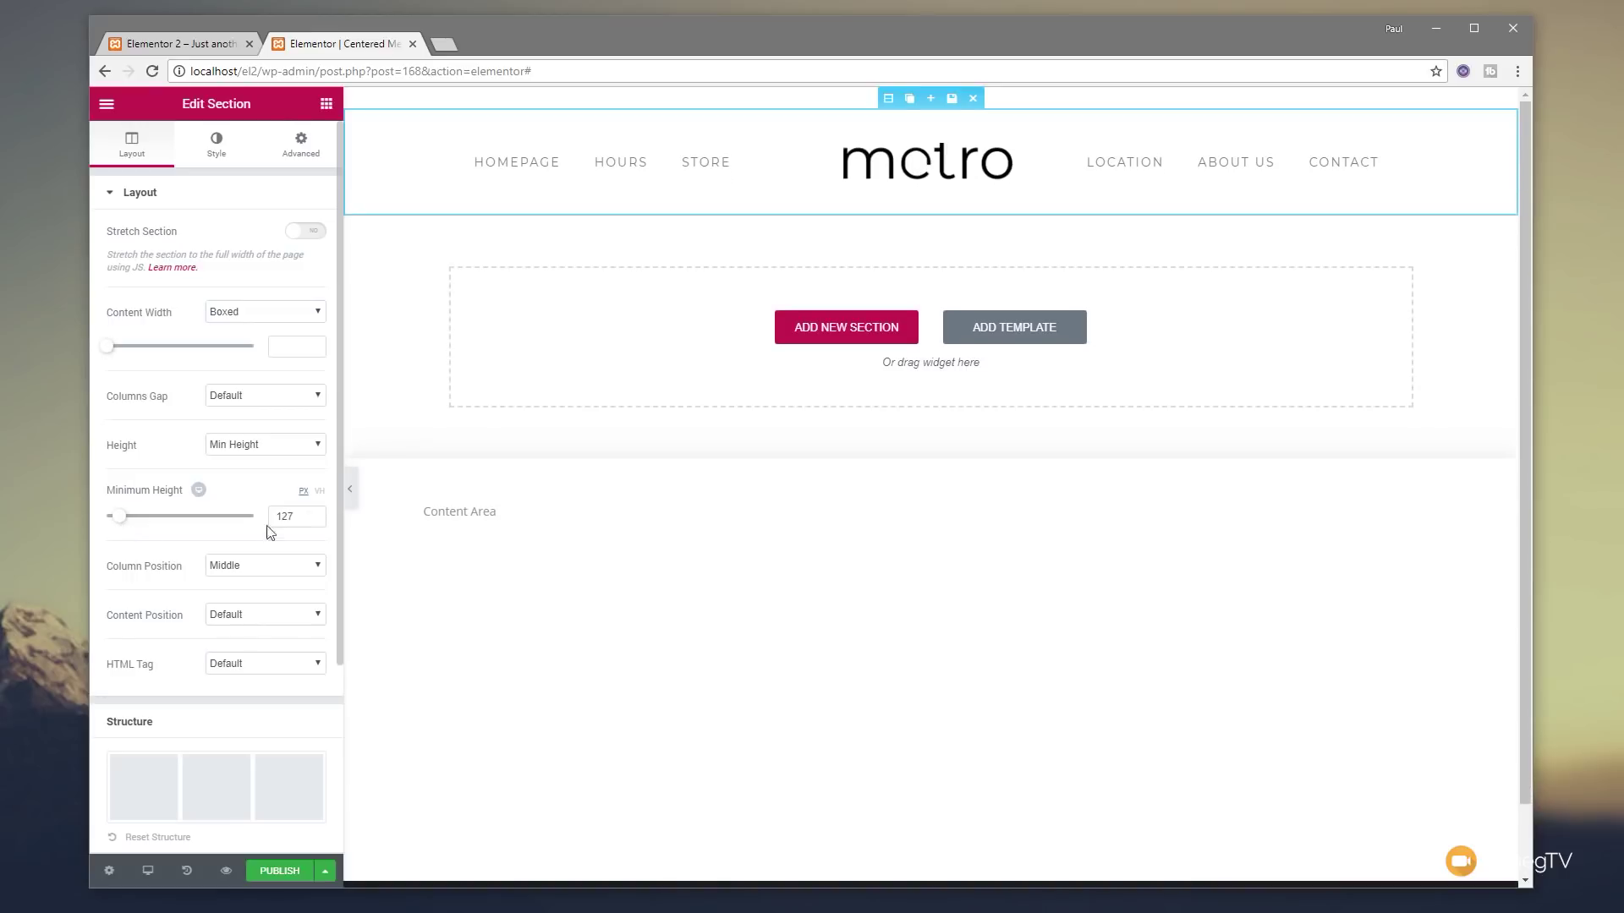
pyautogui.moveTo(297, 517); pyautogui.dragTo(280, 482)
pyautogui.write('0')
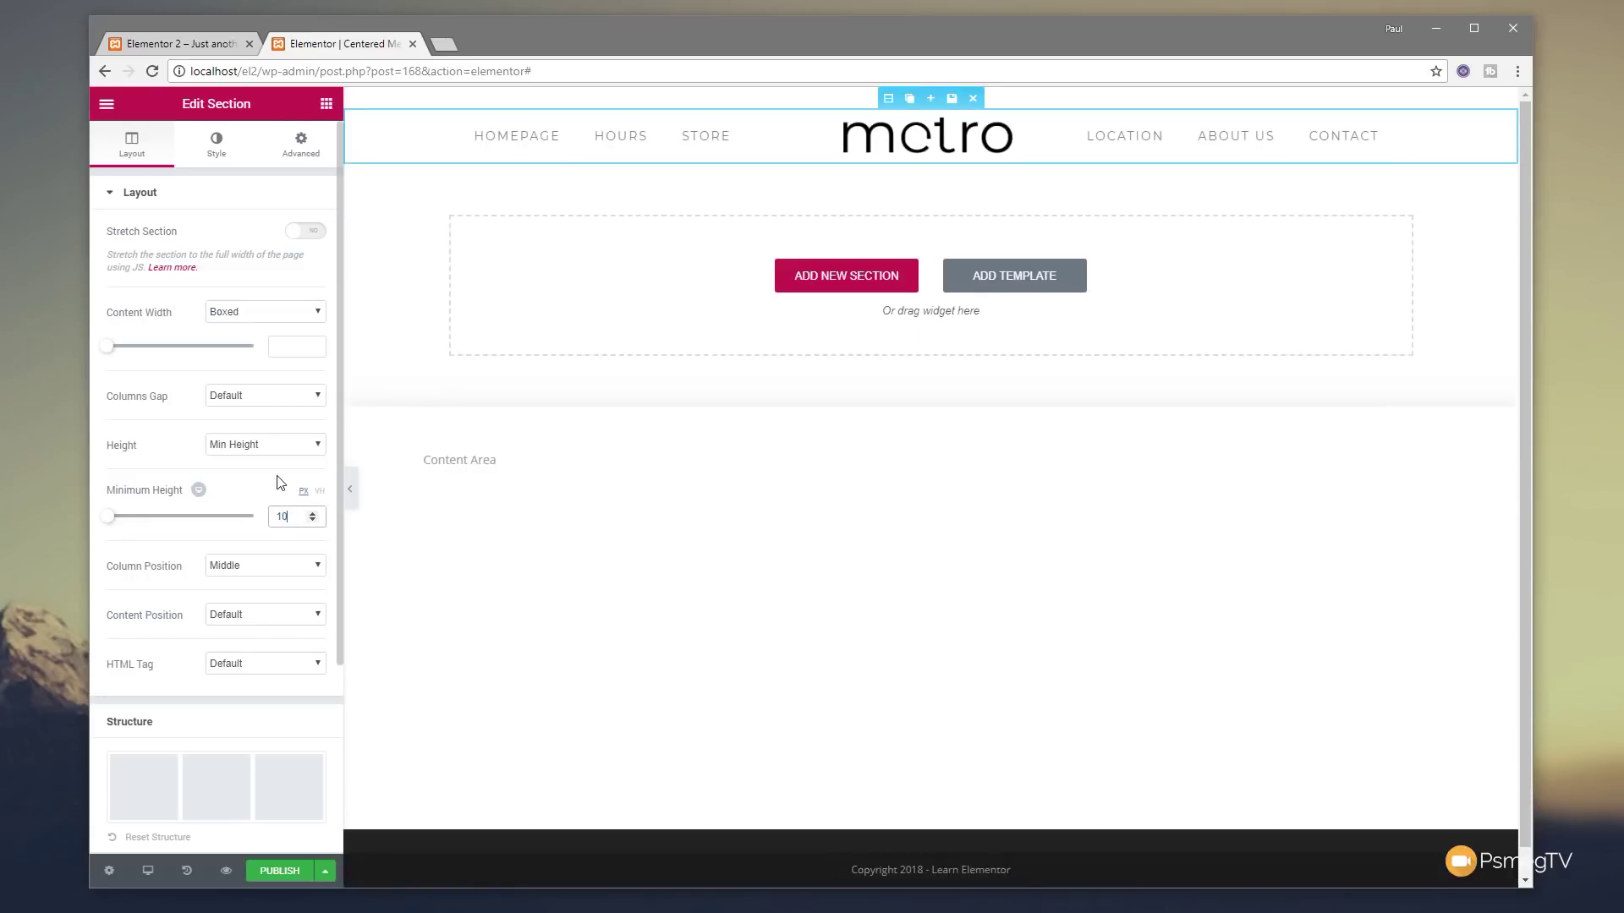
pyautogui.write('0')
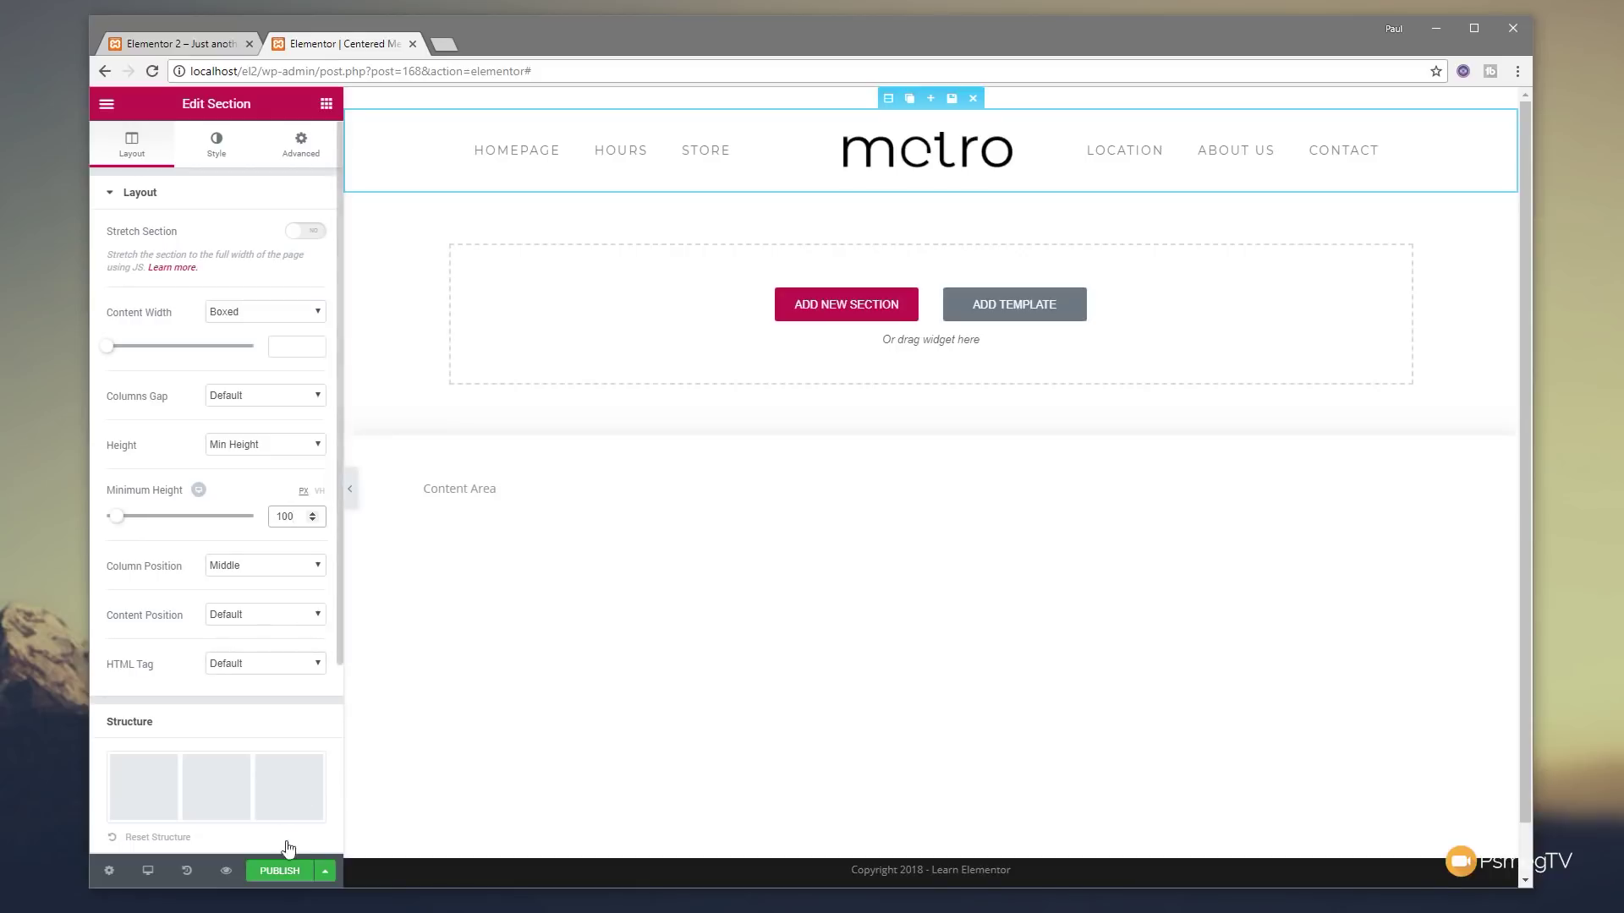
# - Start publishing the header and add a display condition that includes the Entire Site
pyautogui.click(285, 868)
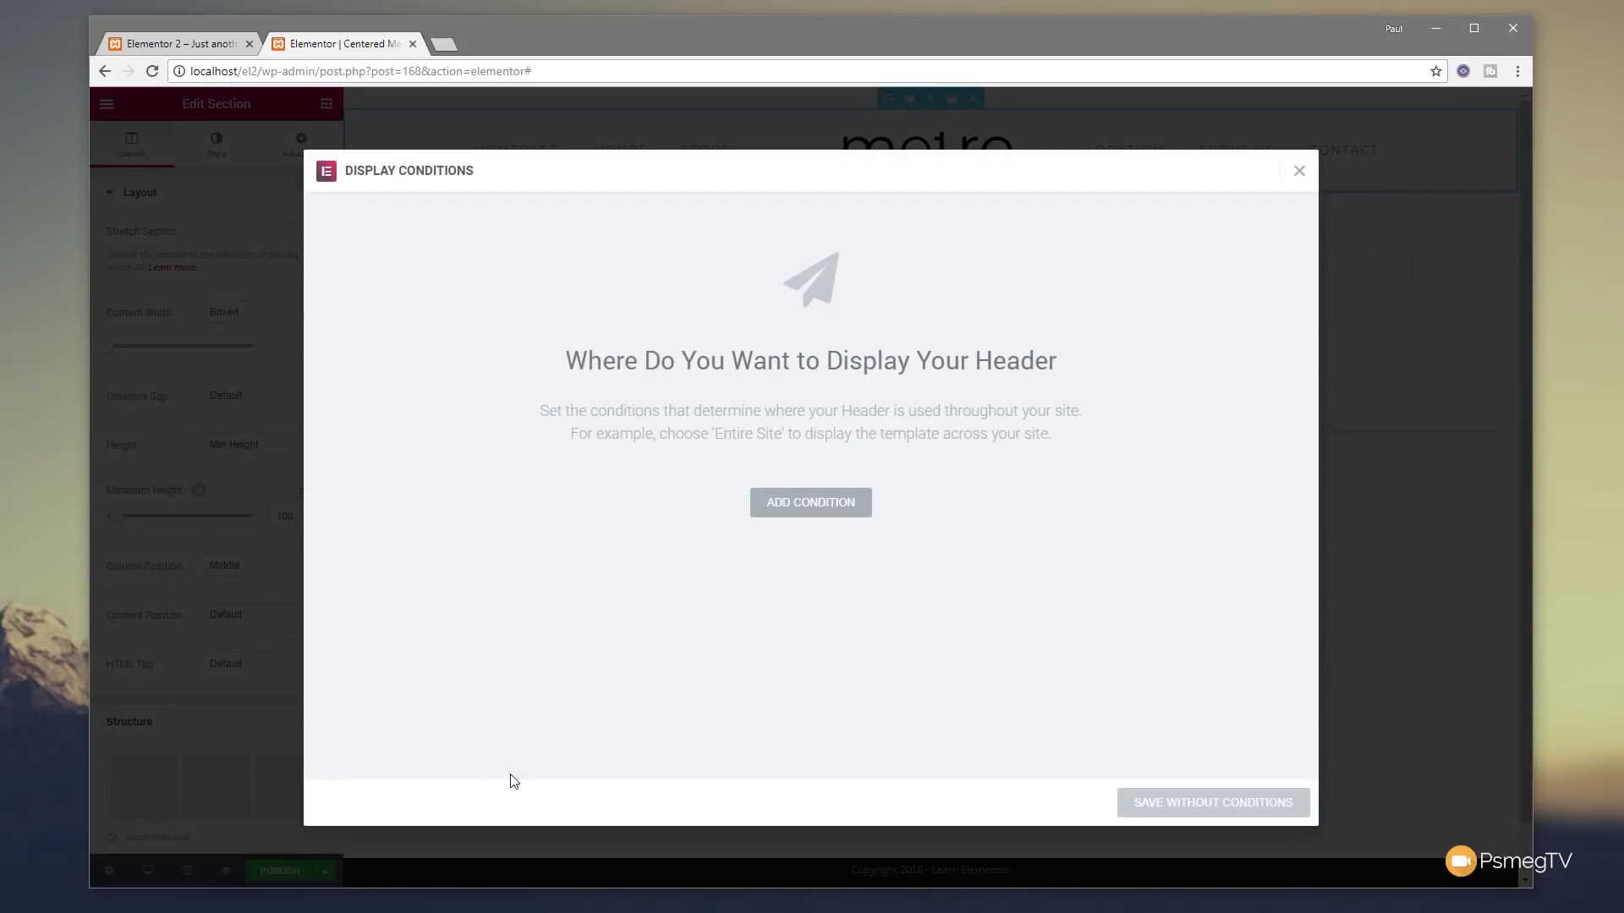
pyautogui.click(826, 504)
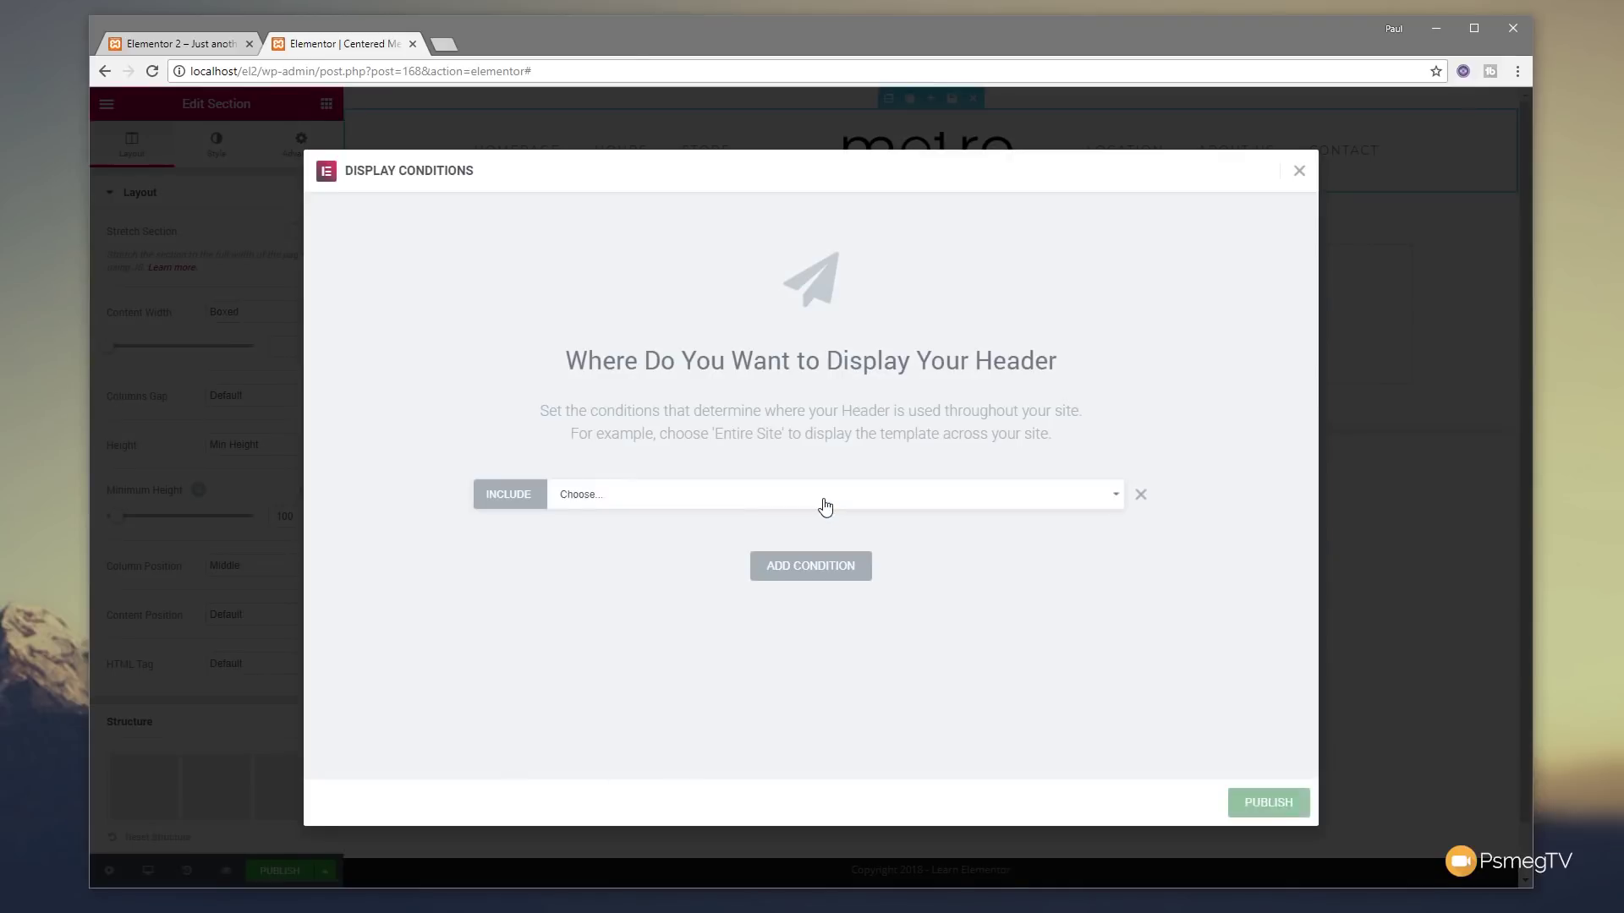
pyautogui.click(522, 504)
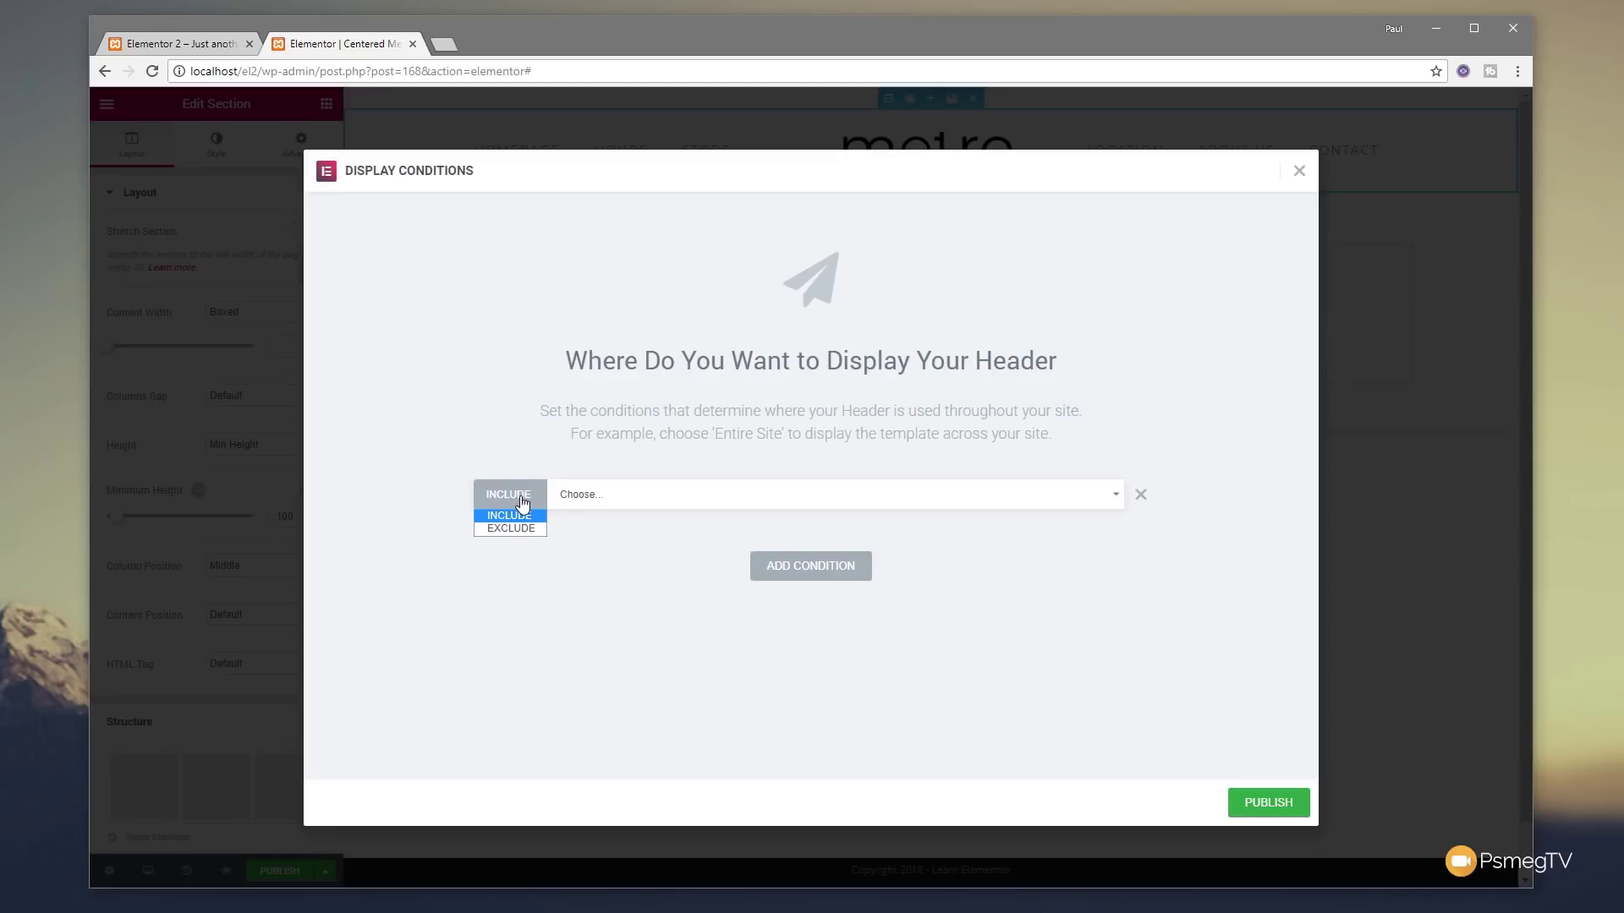
pyautogui.click(618, 523)
pyautogui.click(605, 496)
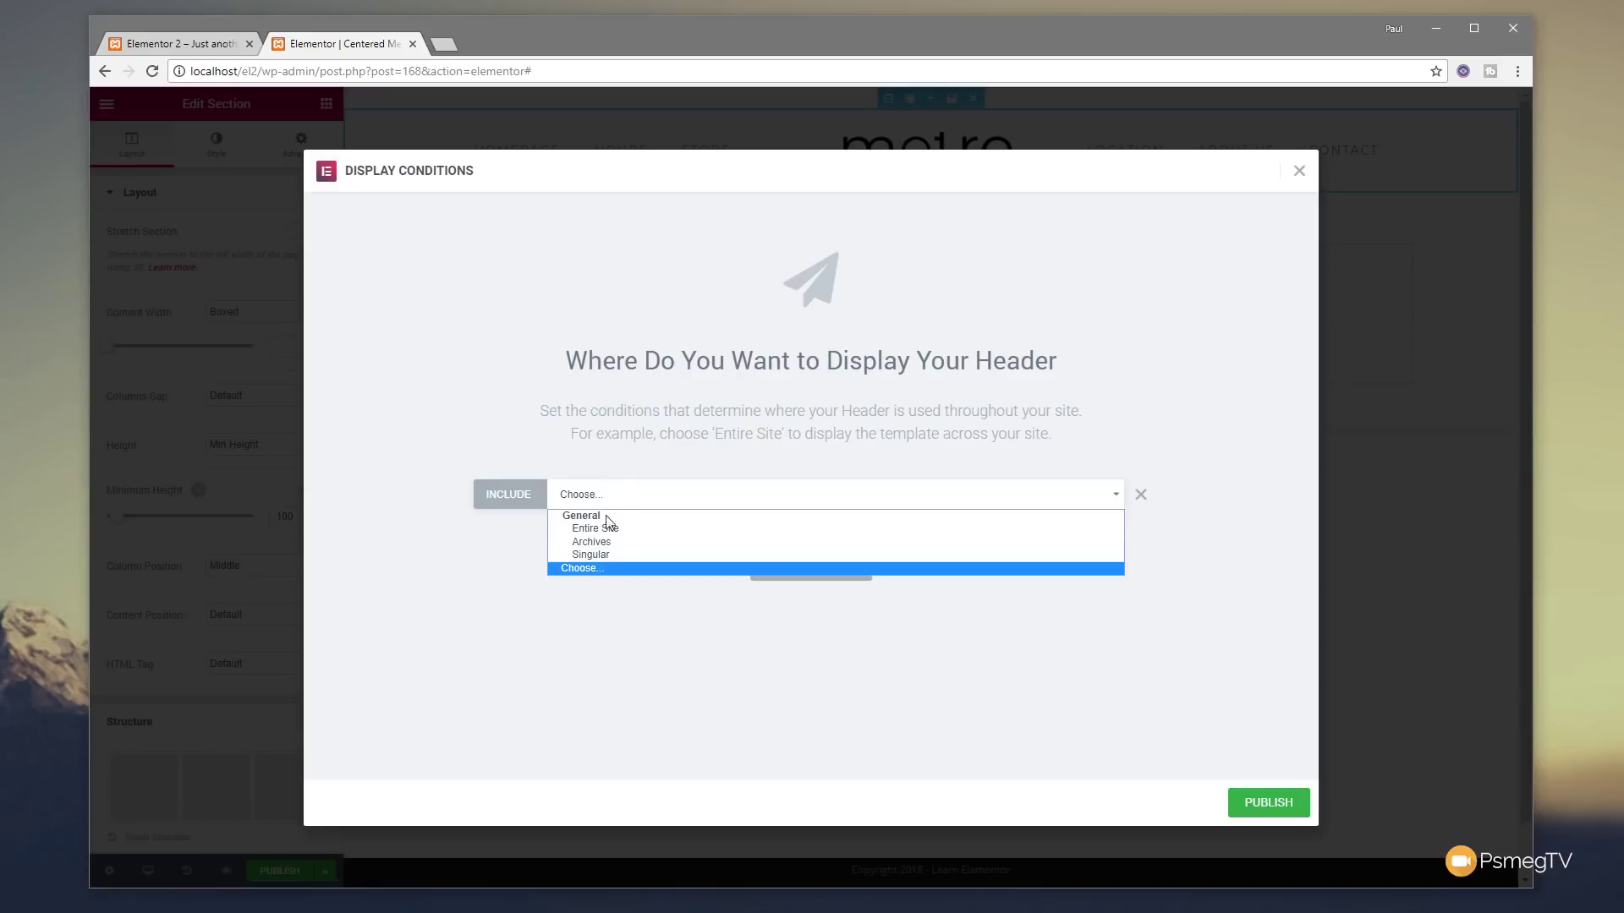
pyautogui.click(605, 528)
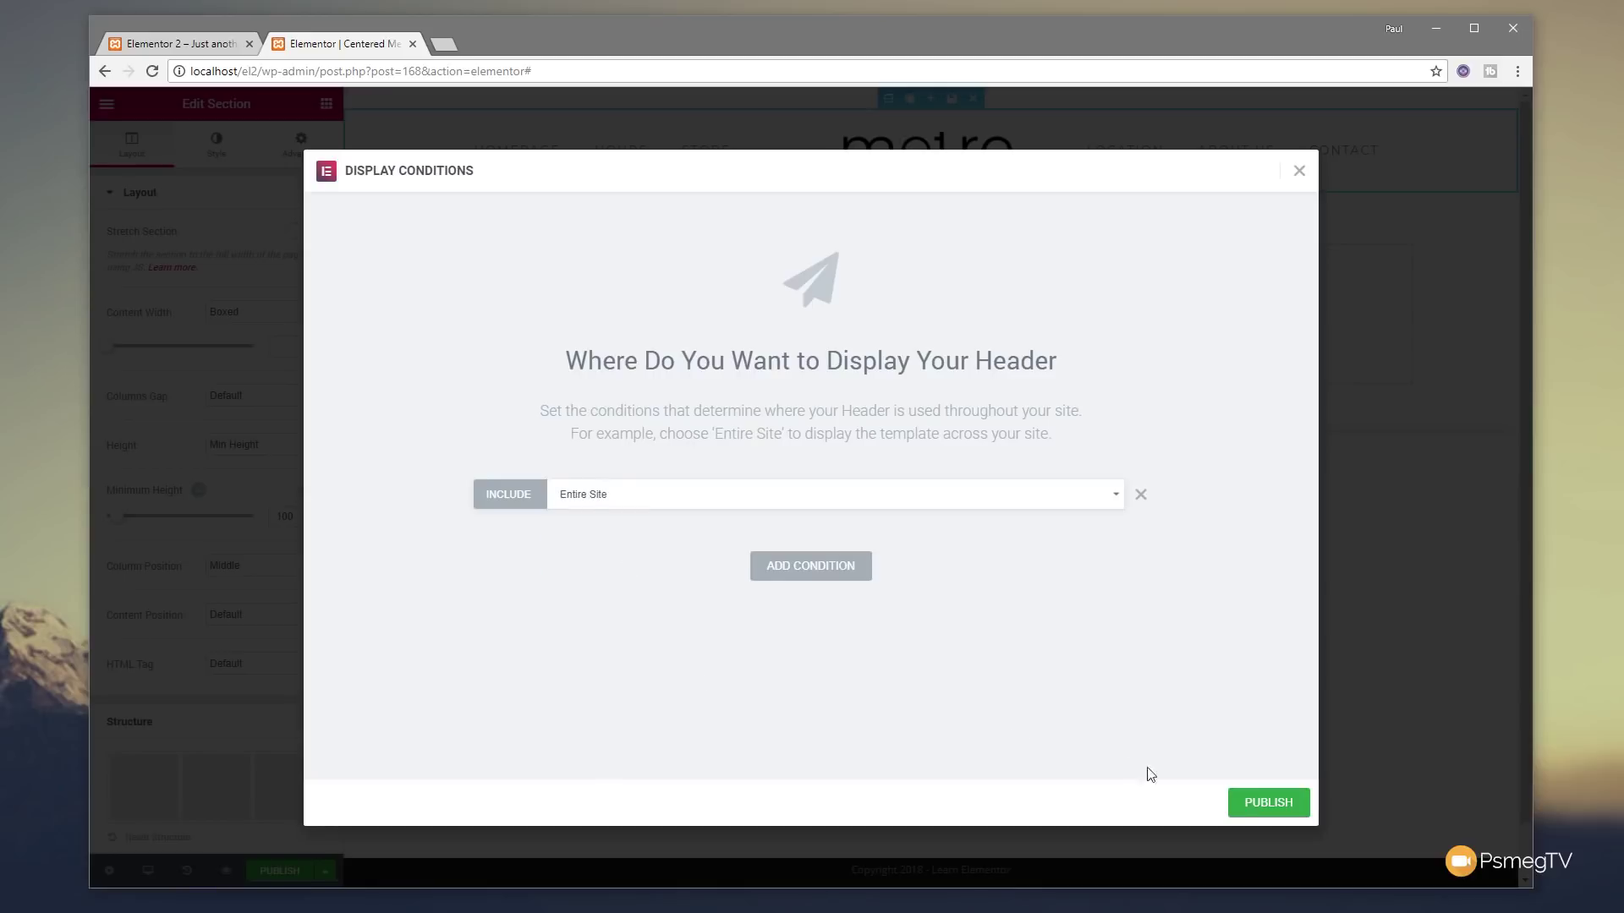
# - Publish the header and check it on the reloaded live homepage, including how it behaves when the page scrolls
pyautogui.click(1265, 803)
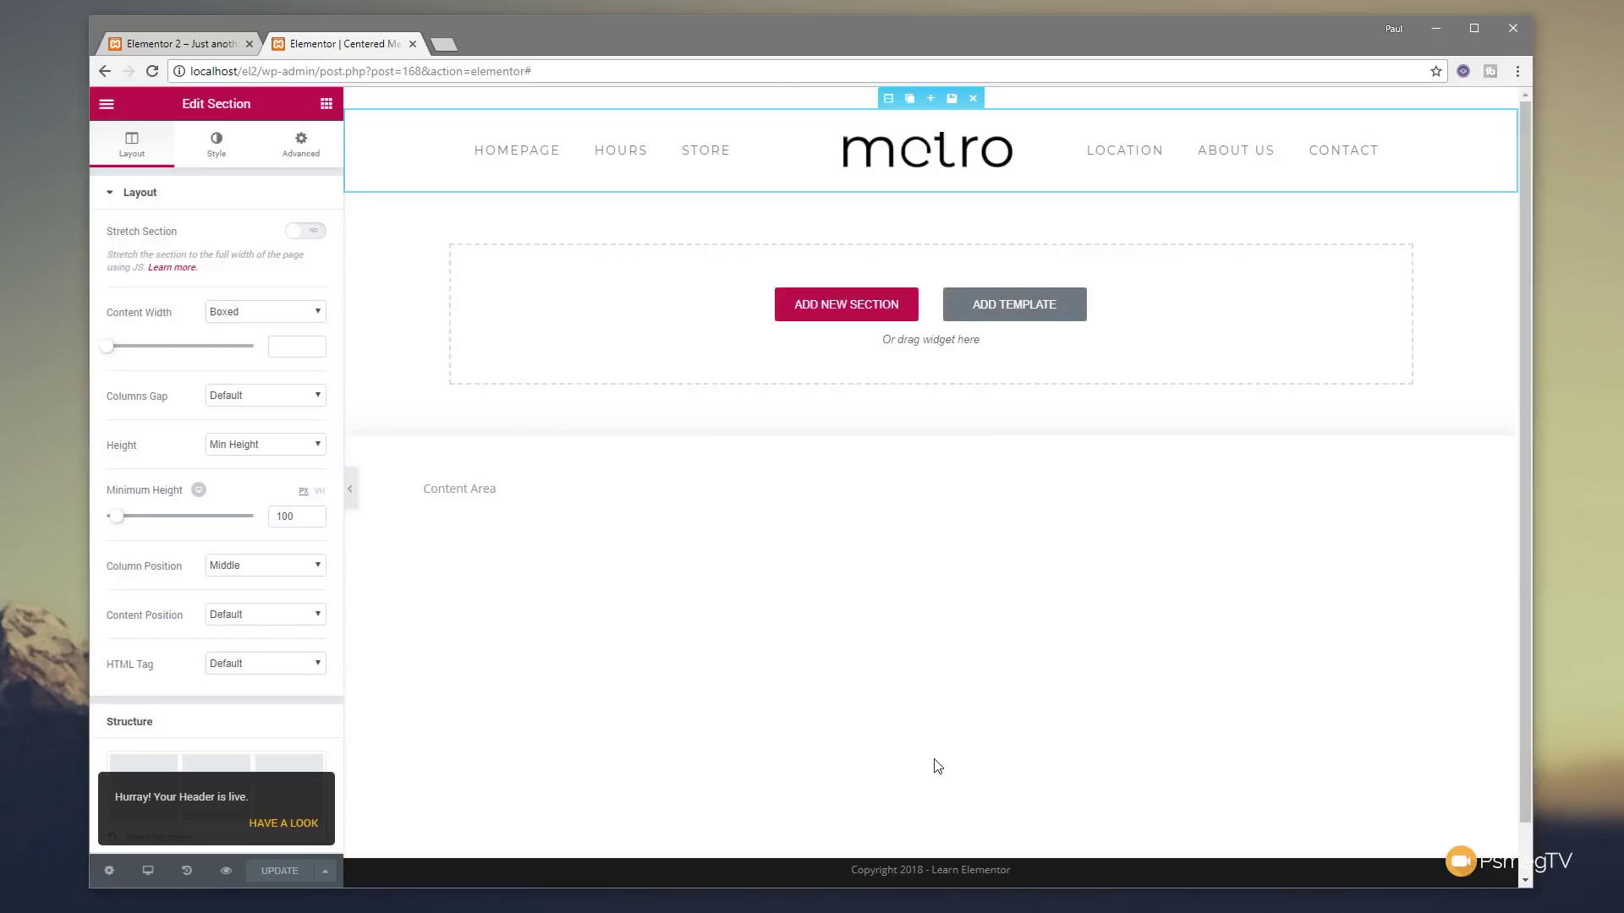
pyautogui.click(187, 50)
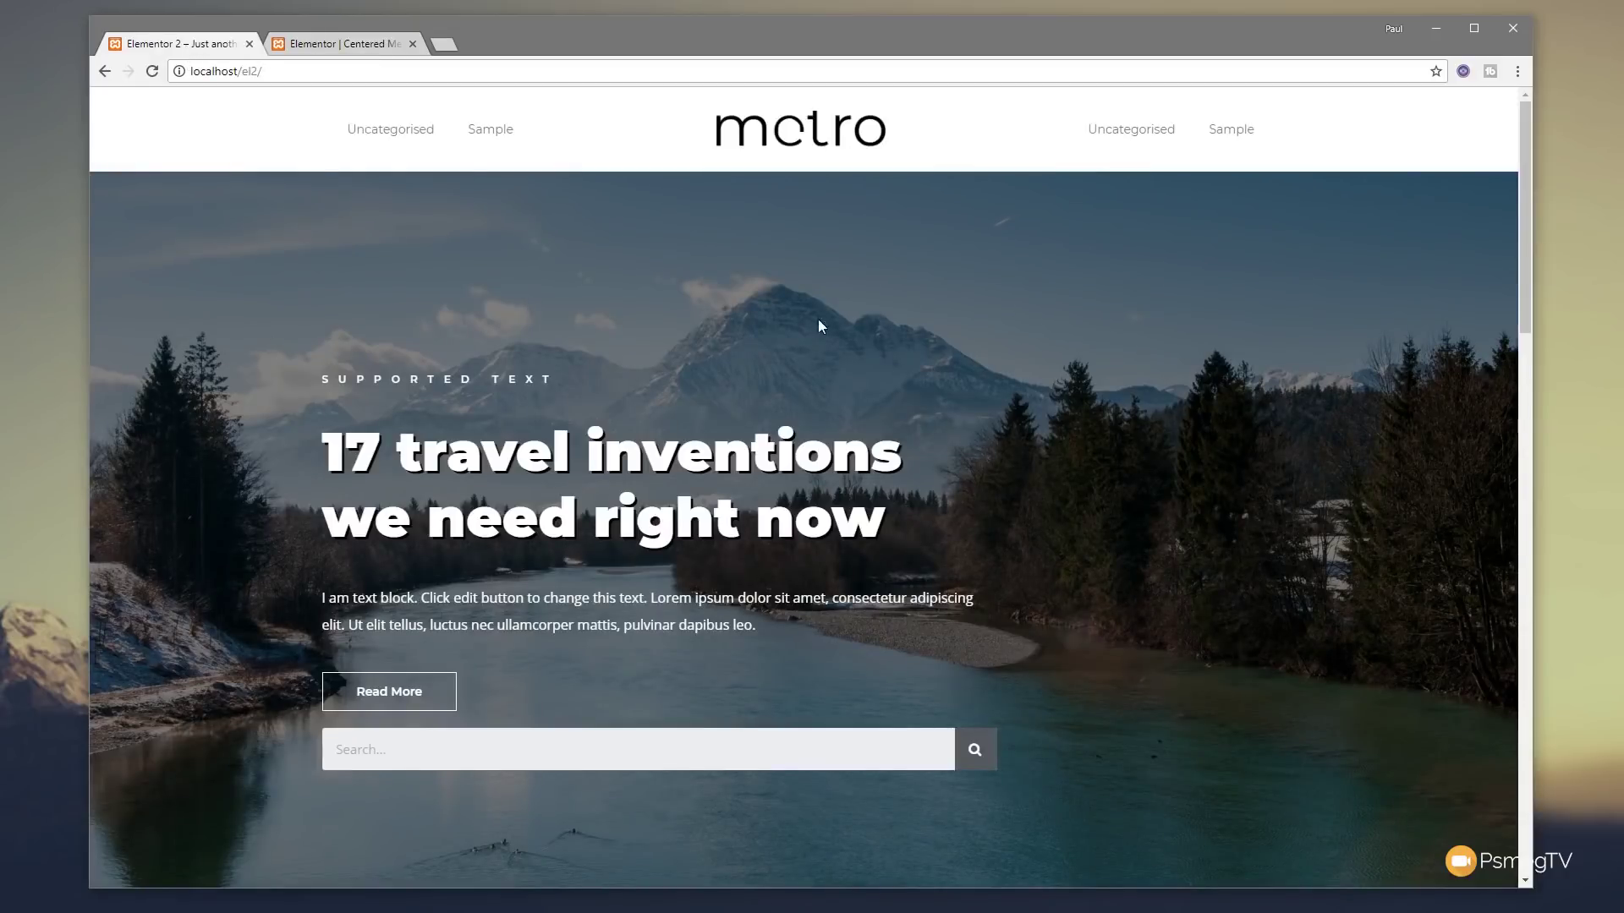
pyautogui.click(152, 71)
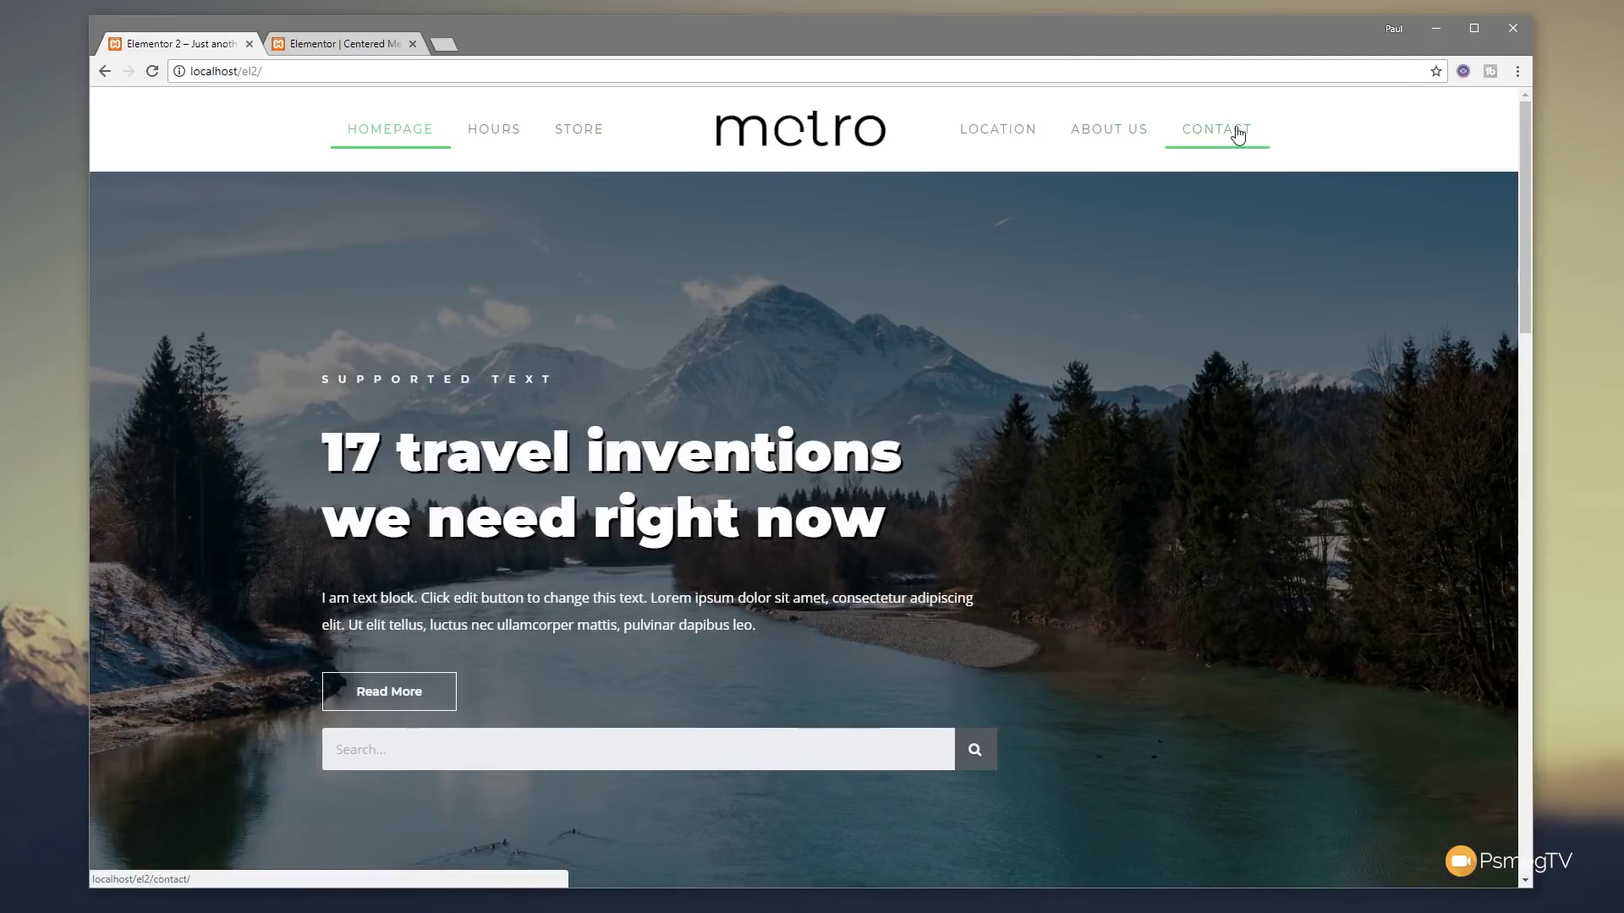
pyautogui.scroll(-4, 413, 400)
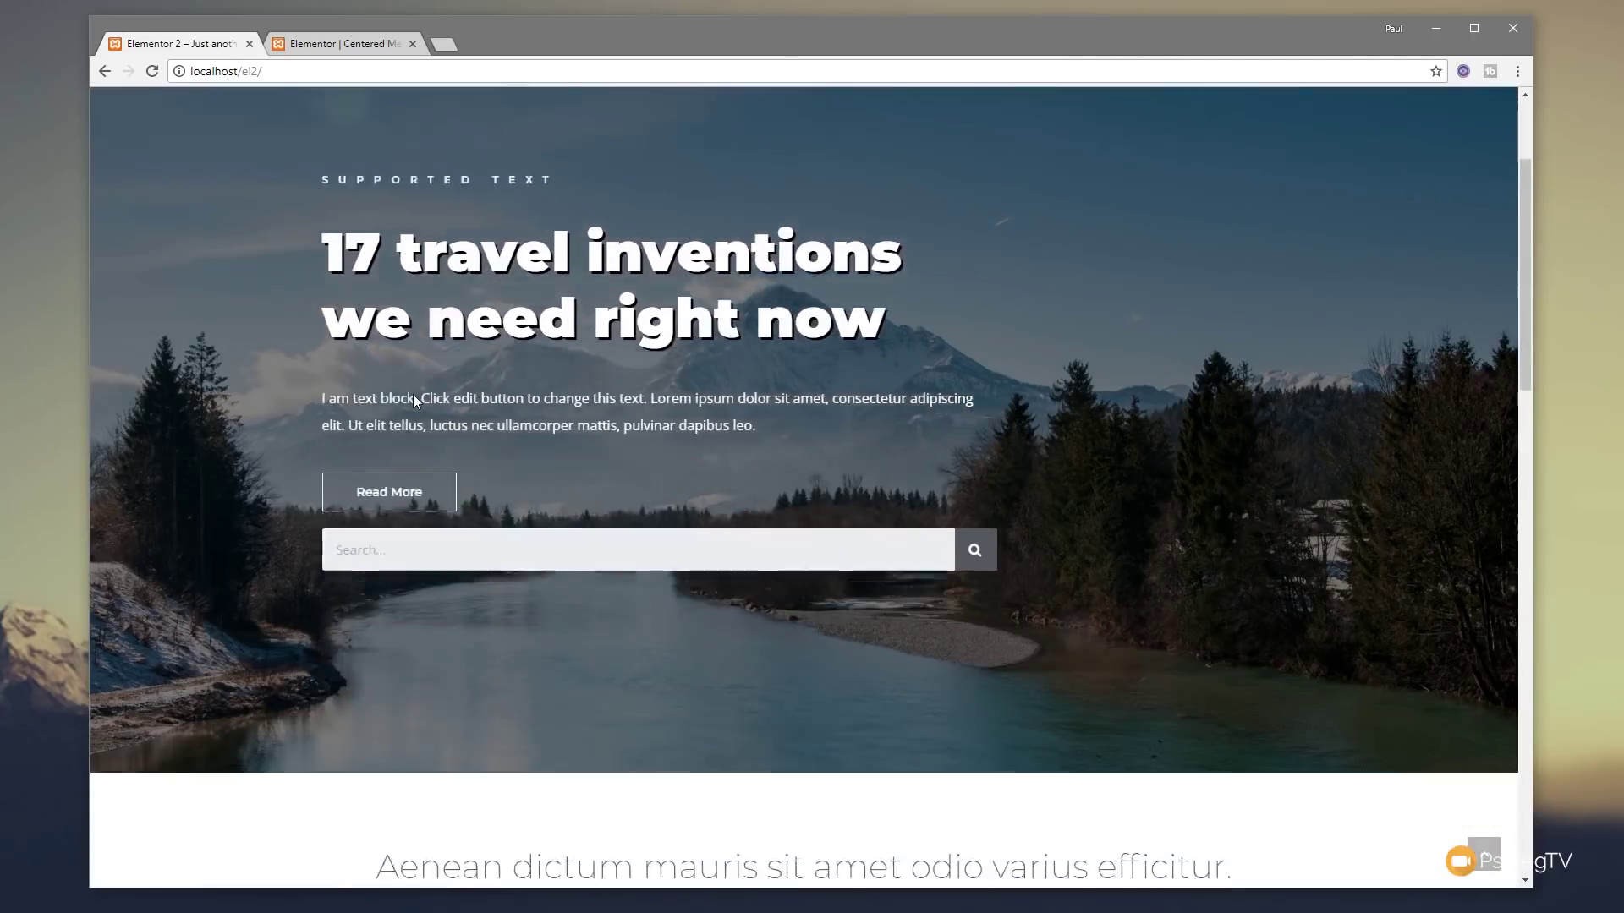
pyautogui.scroll(4, 413, 401)
pyautogui.scroll(-5, 414, 397)
pyautogui.scroll(5, 414, 398)
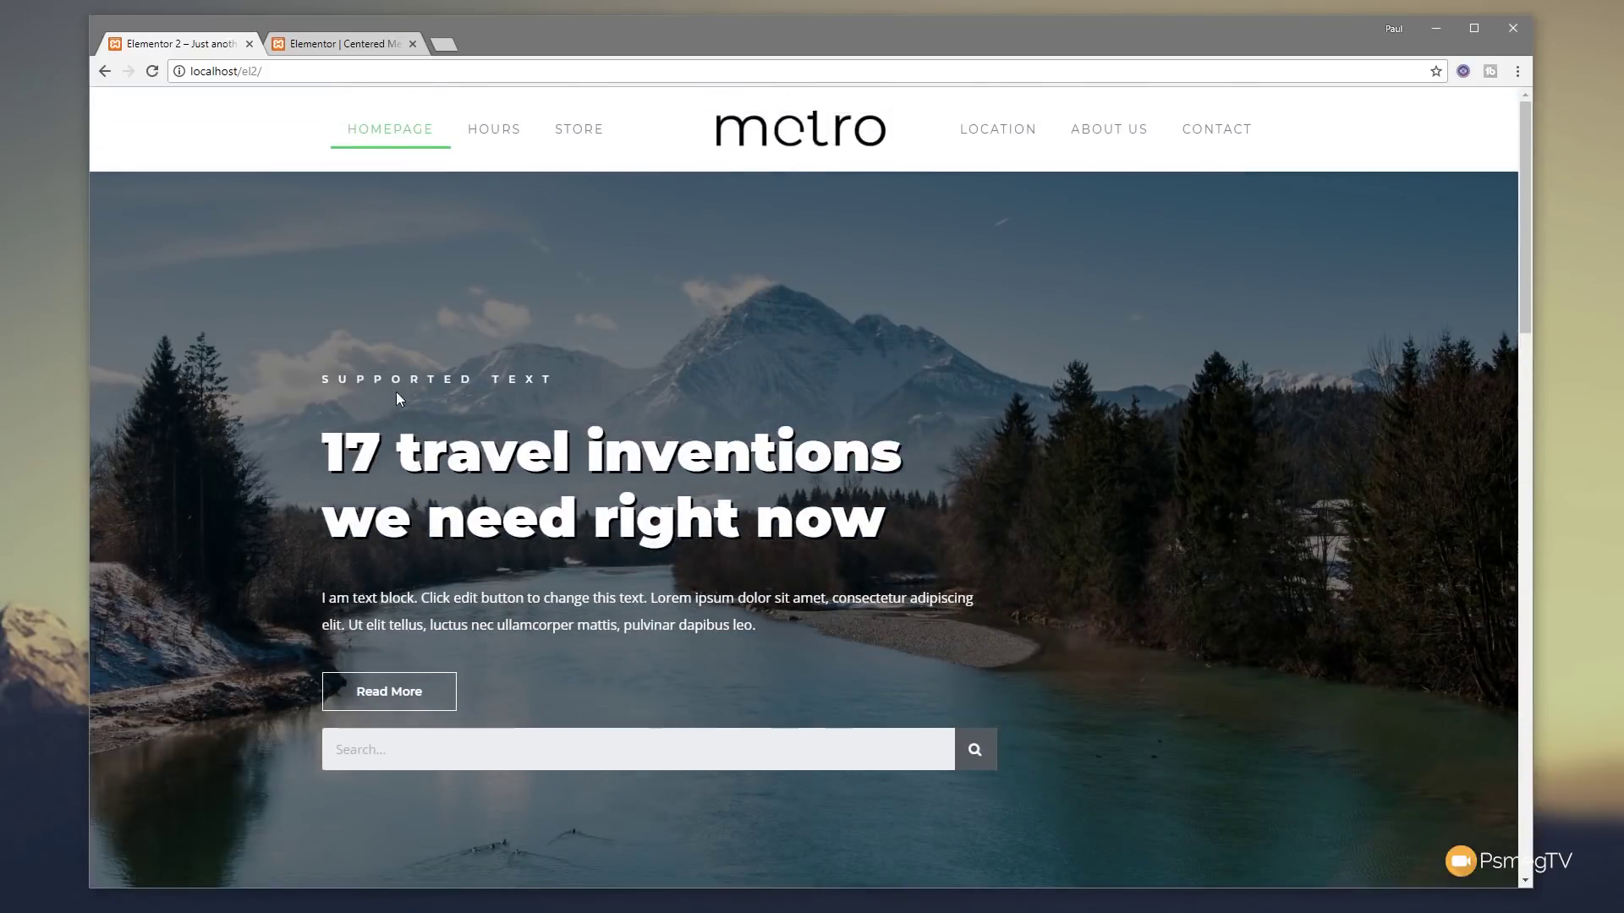
# - Back in the Elementor editor, give the header section a Classic background in white with slightly reduced opacity
pyautogui.click(352, 48)
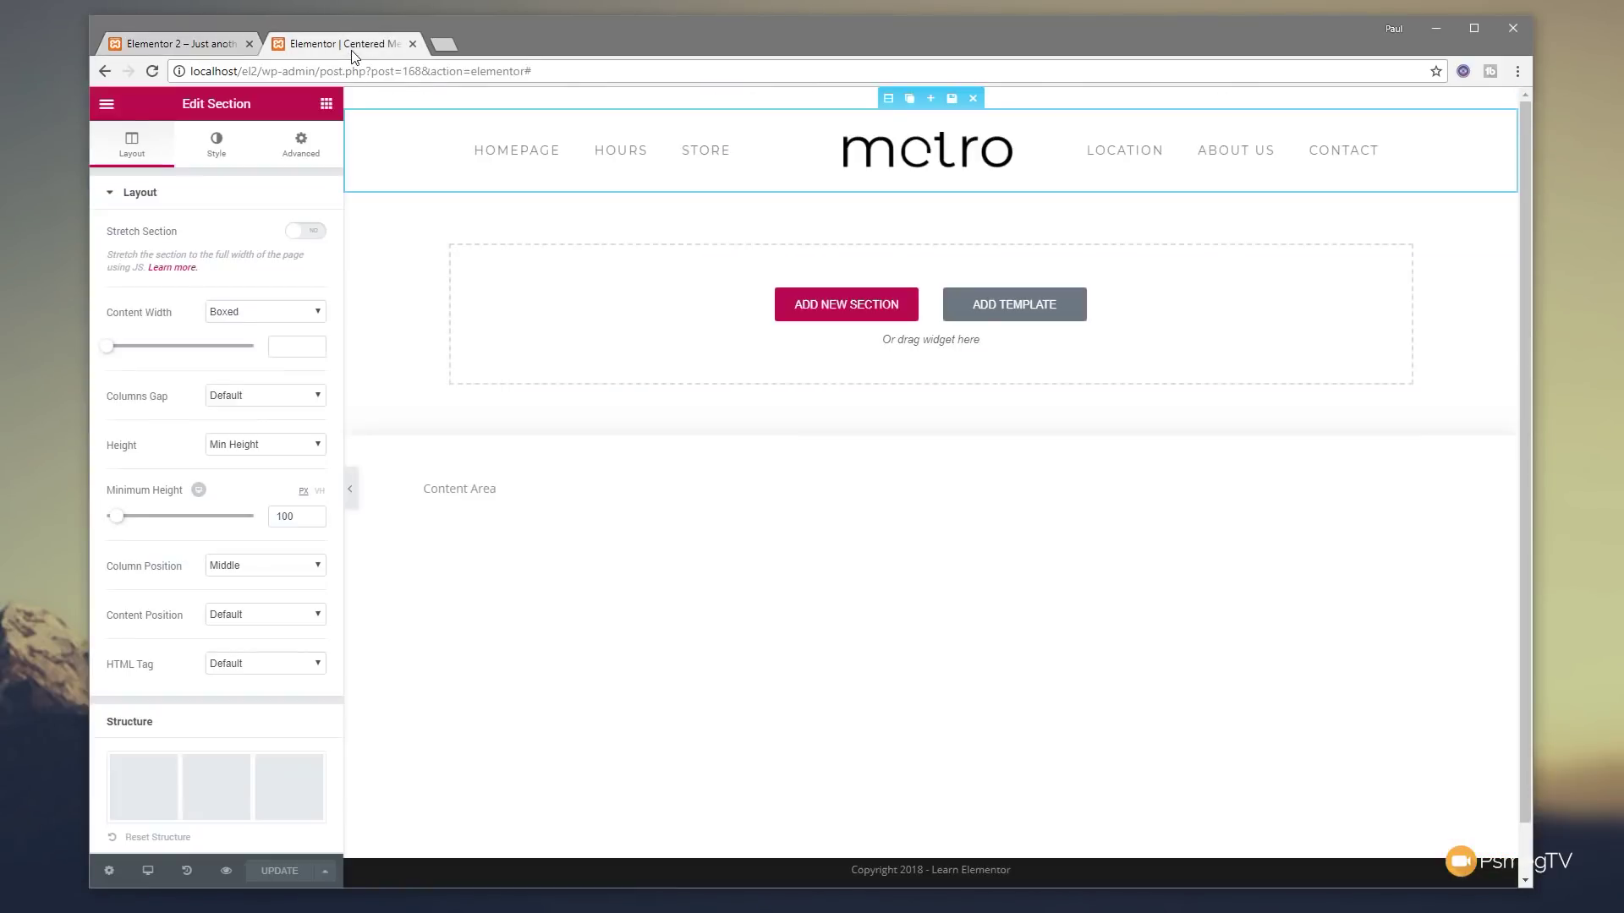
pyautogui.click(217, 144)
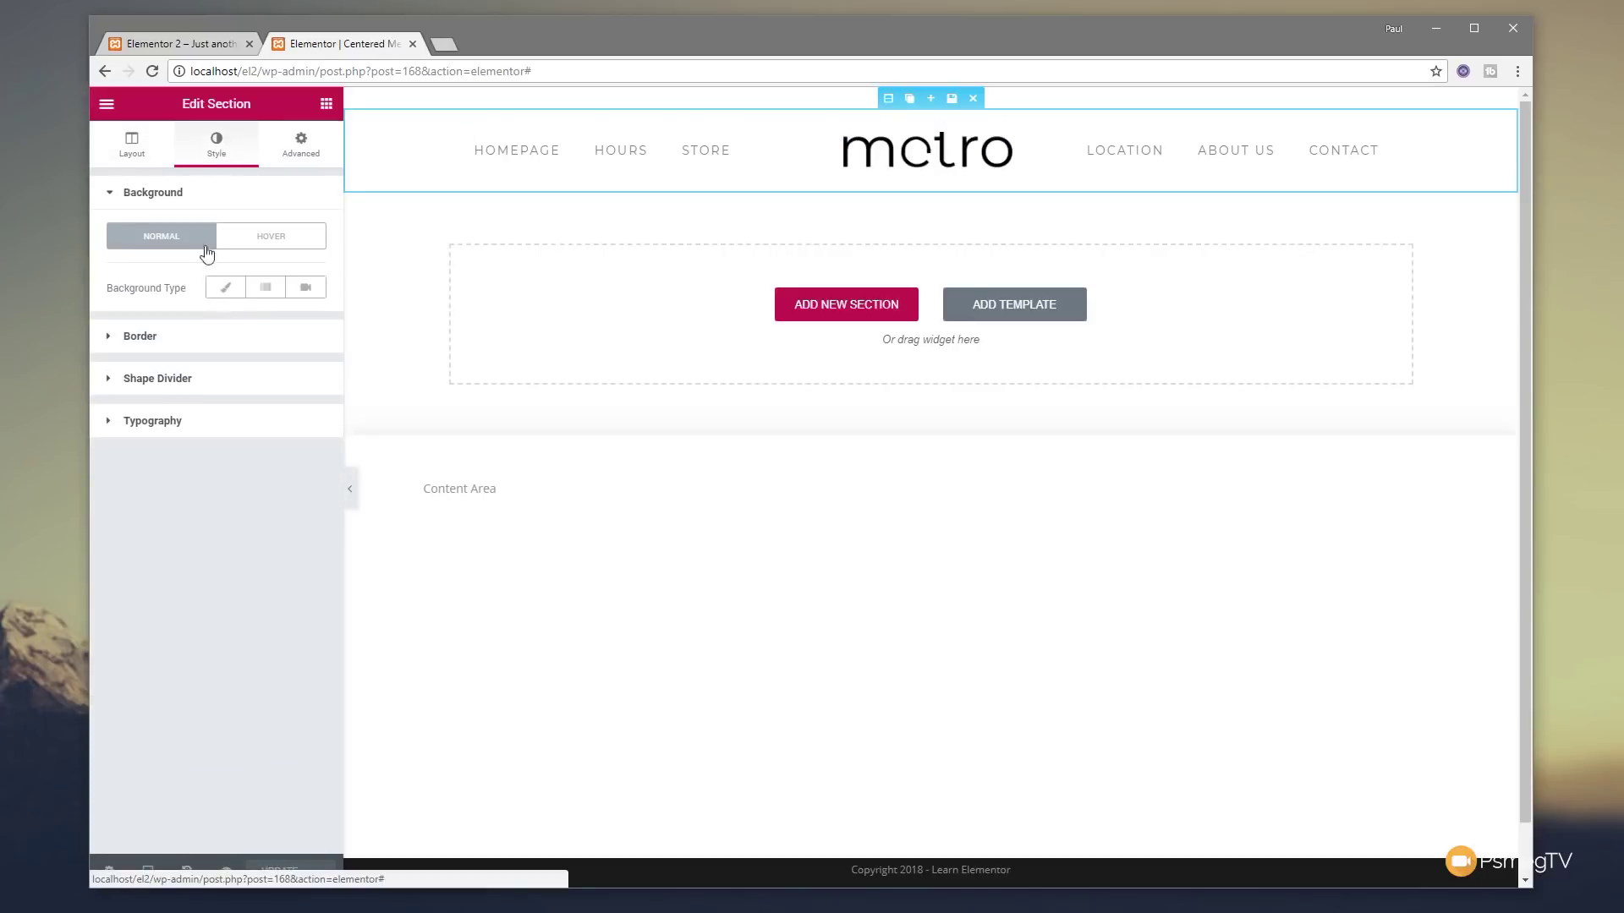
pyautogui.click(225, 288)
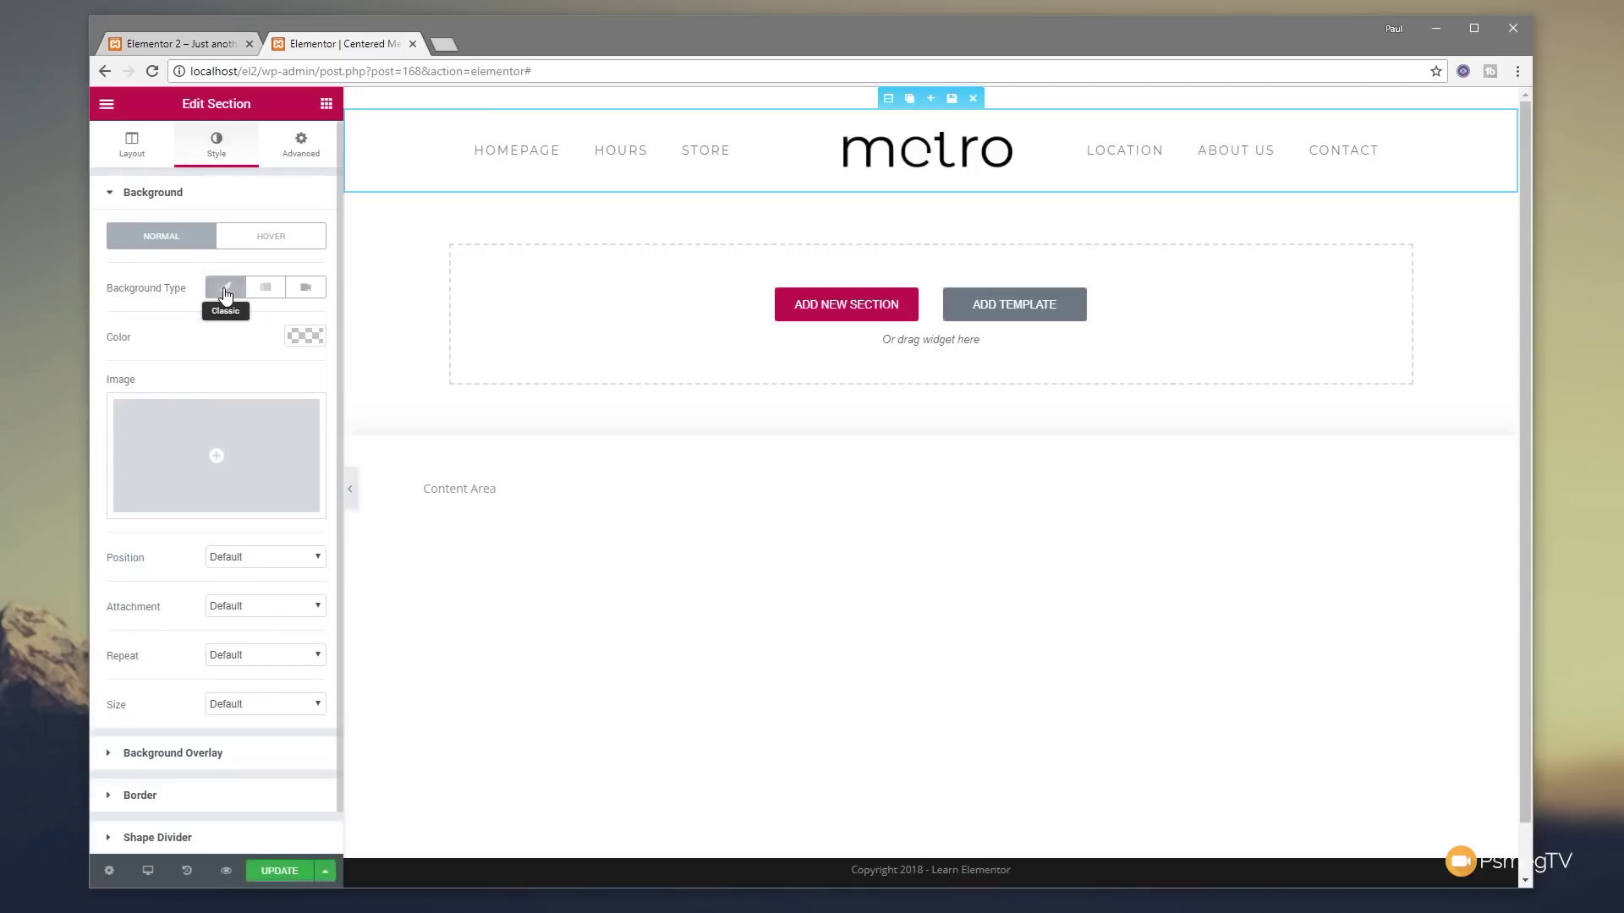
pyautogui.click(306, 341)
pyautogui.click(263, 536)
pyautogui.moveTo(310, 388); pyautogui.dragTo(313, 403)
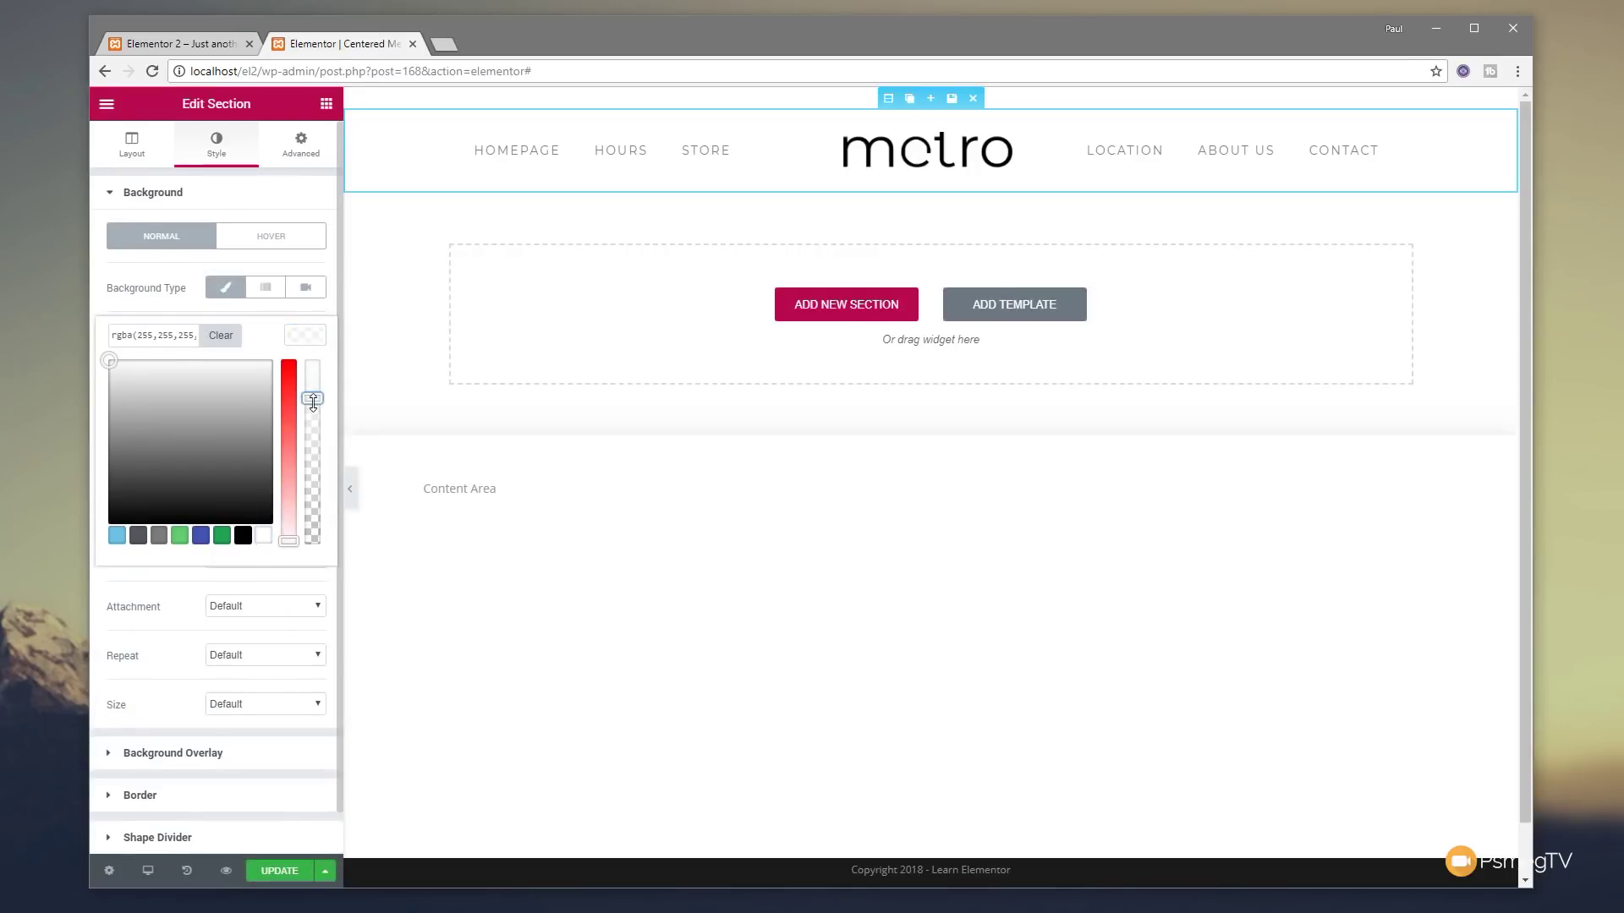
pyautogui.click(307, 347)
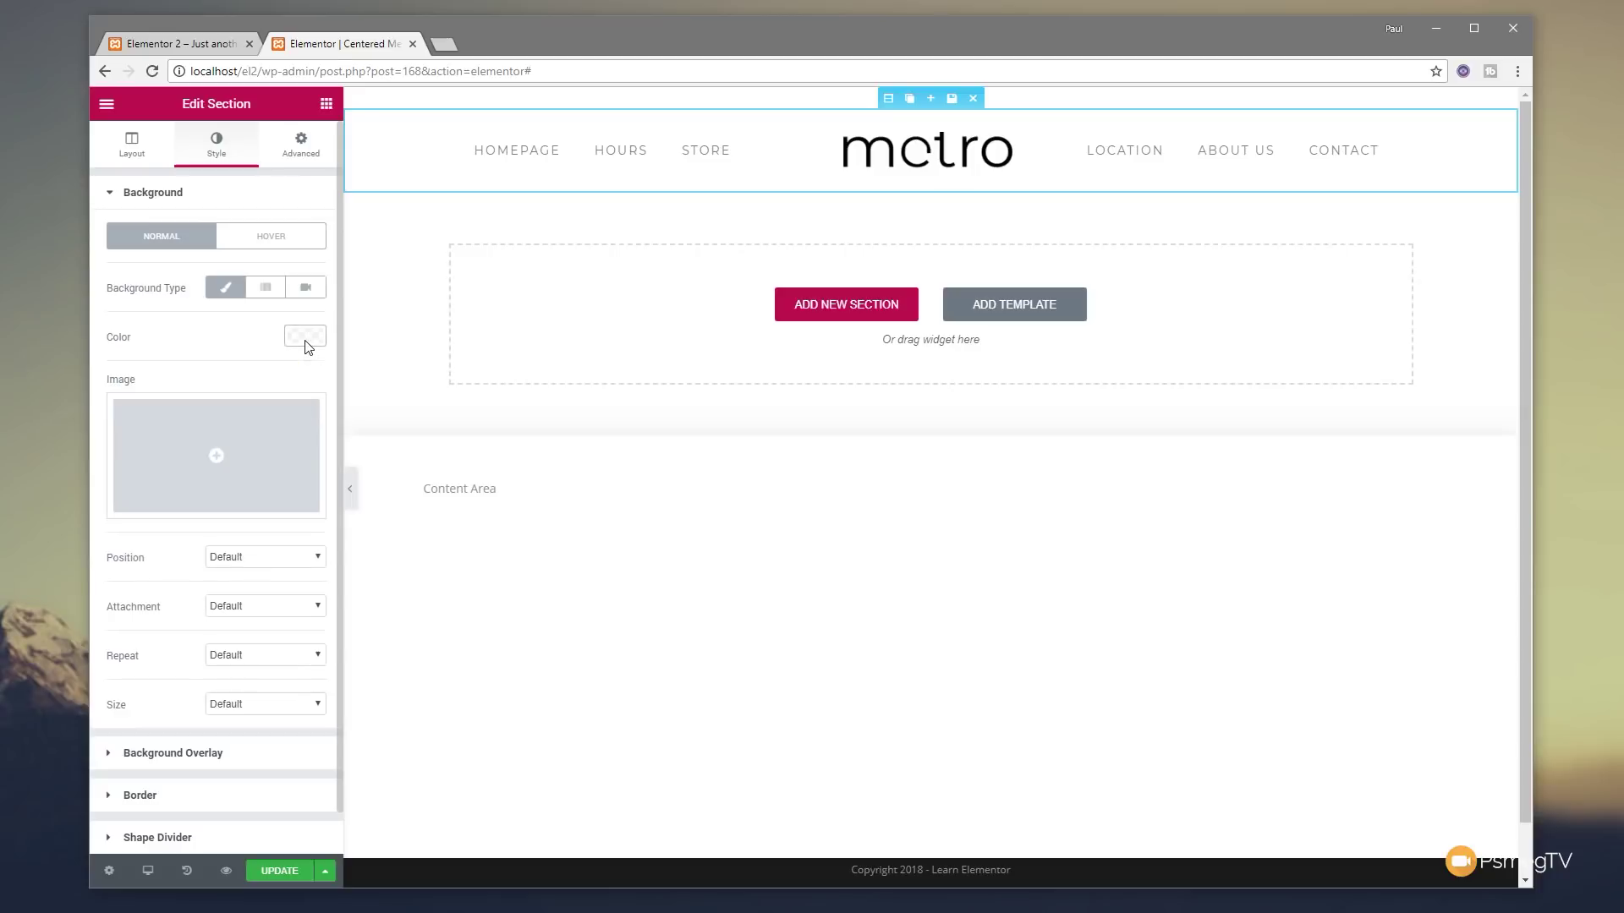
# - Turn on the Sticky scrolling effect for the header section on Desktop, Tablet and Mobile, and update the template
pyautogui.click(292, 159)
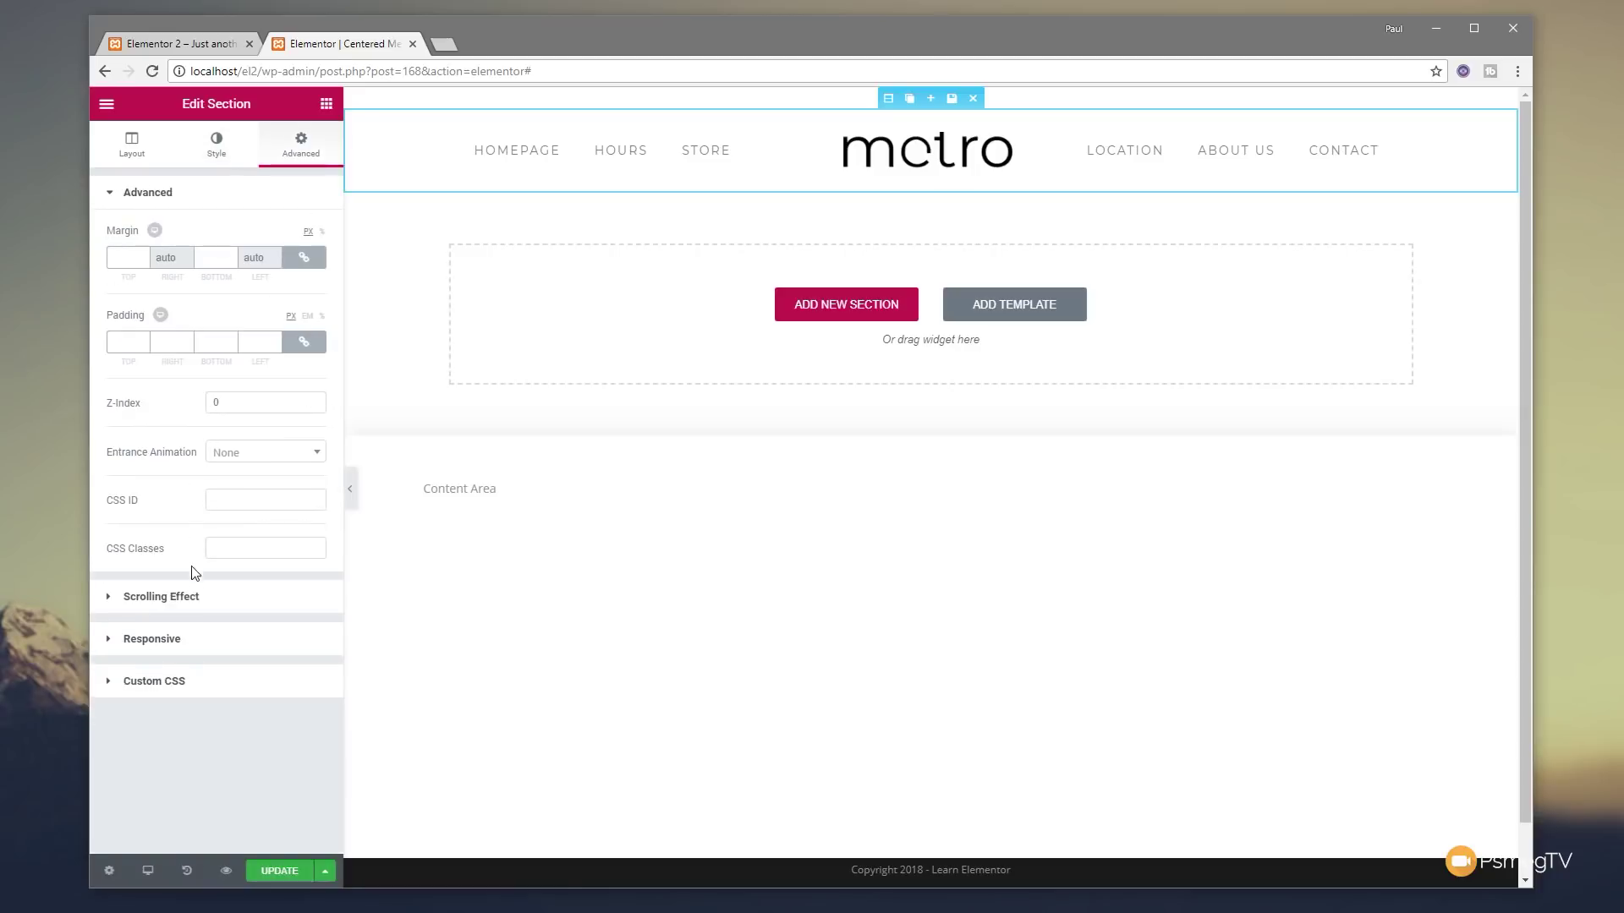
pyautogui.click(186, 597)
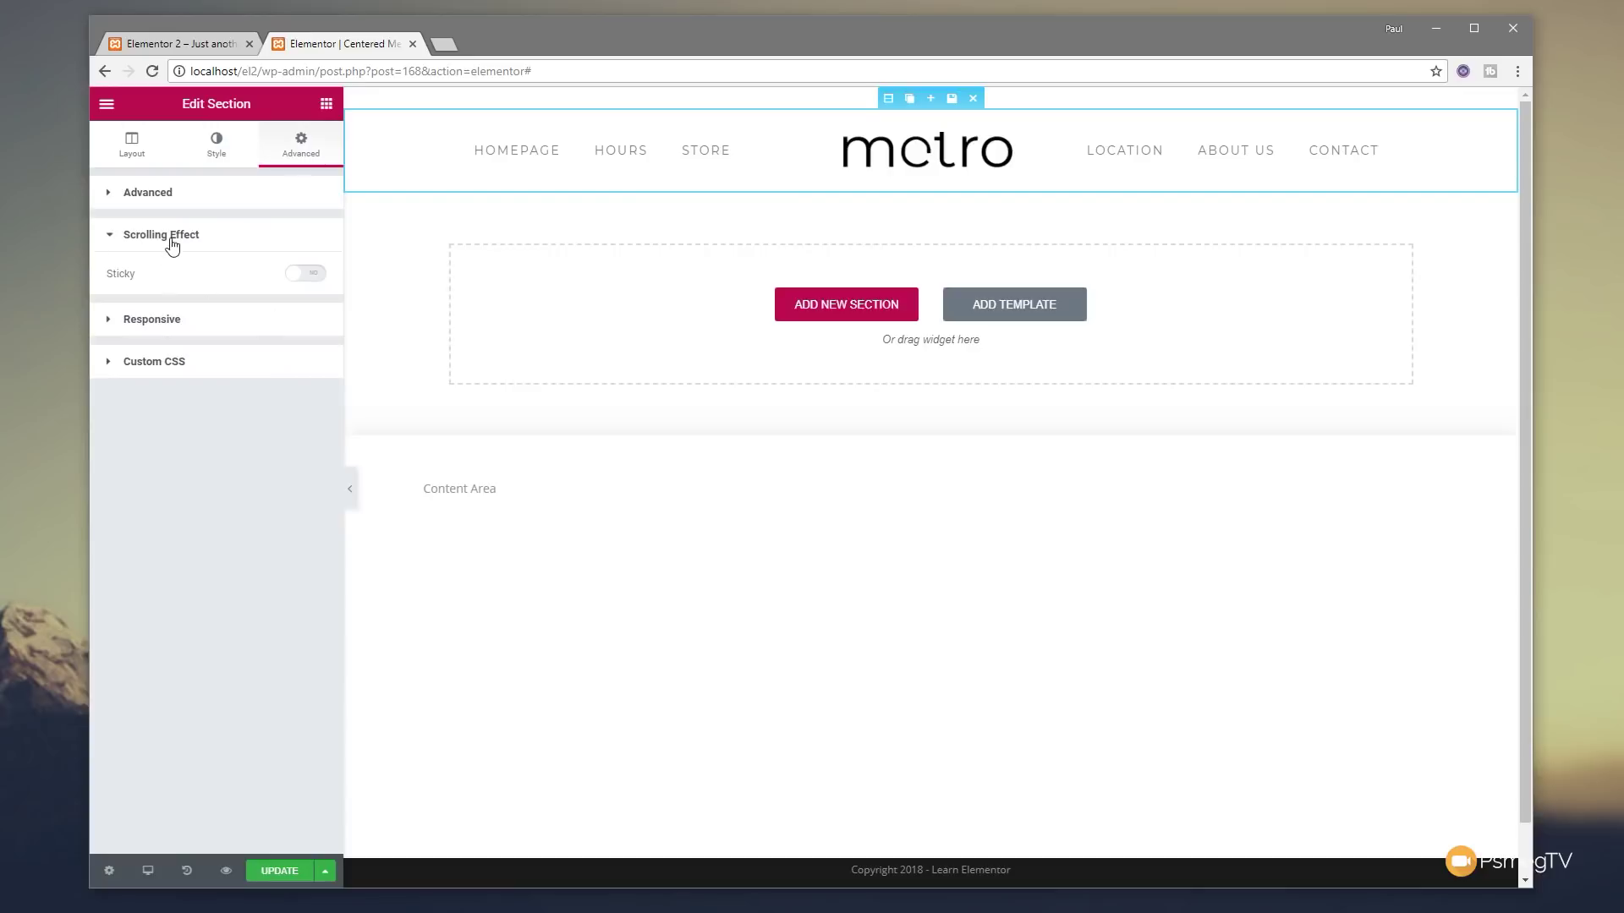
pyautogui.click(311, 276)
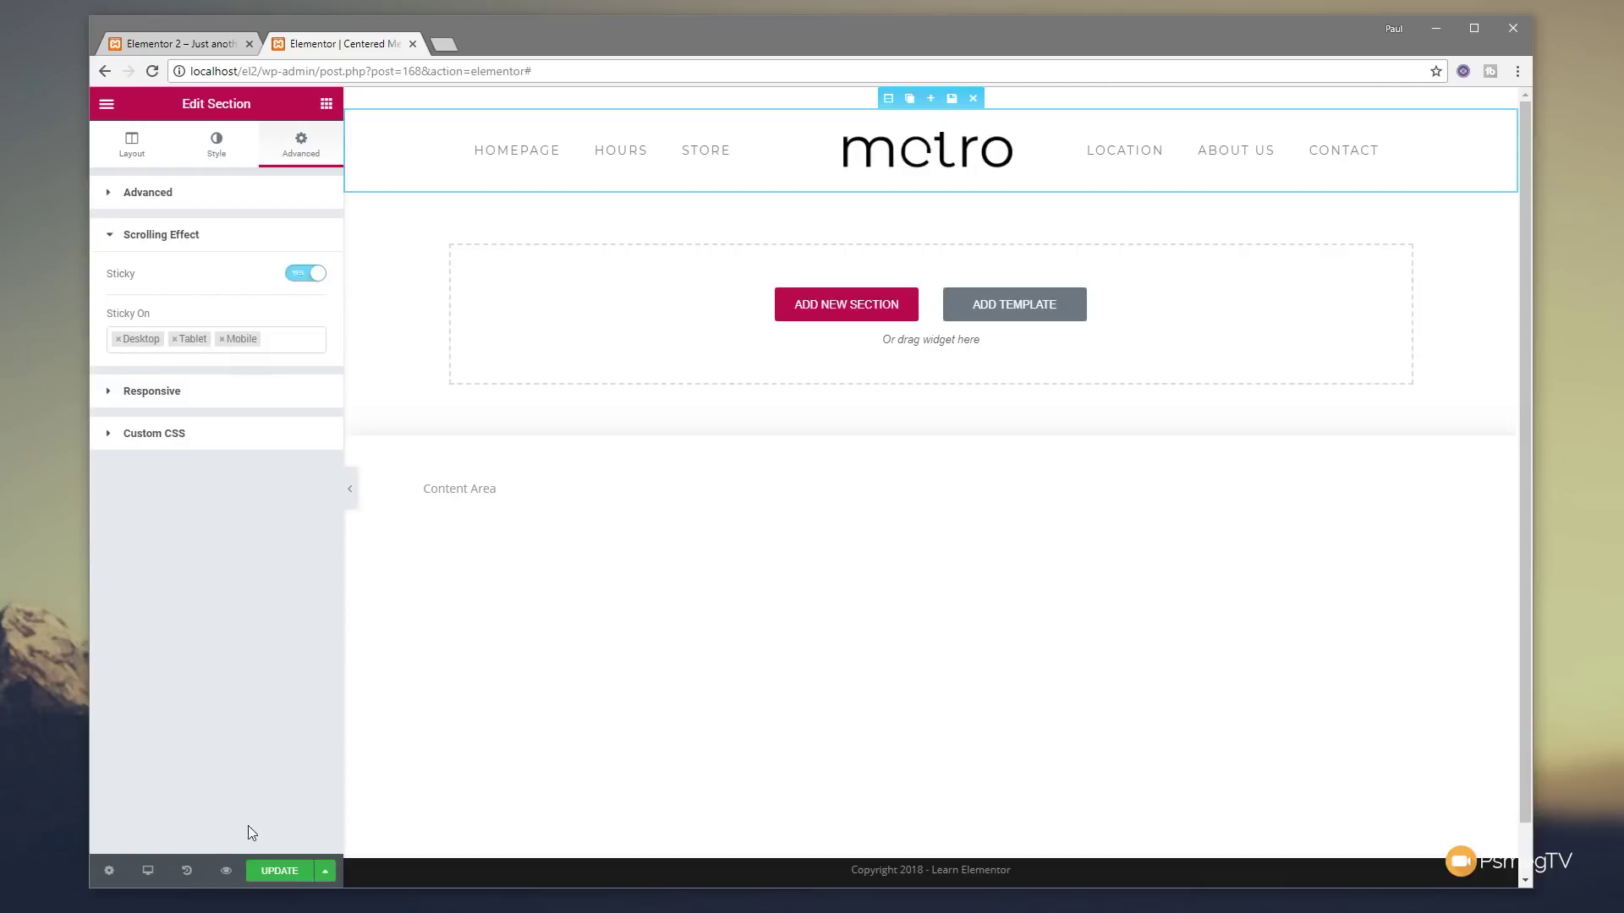
pyautogui.click(279, 871)
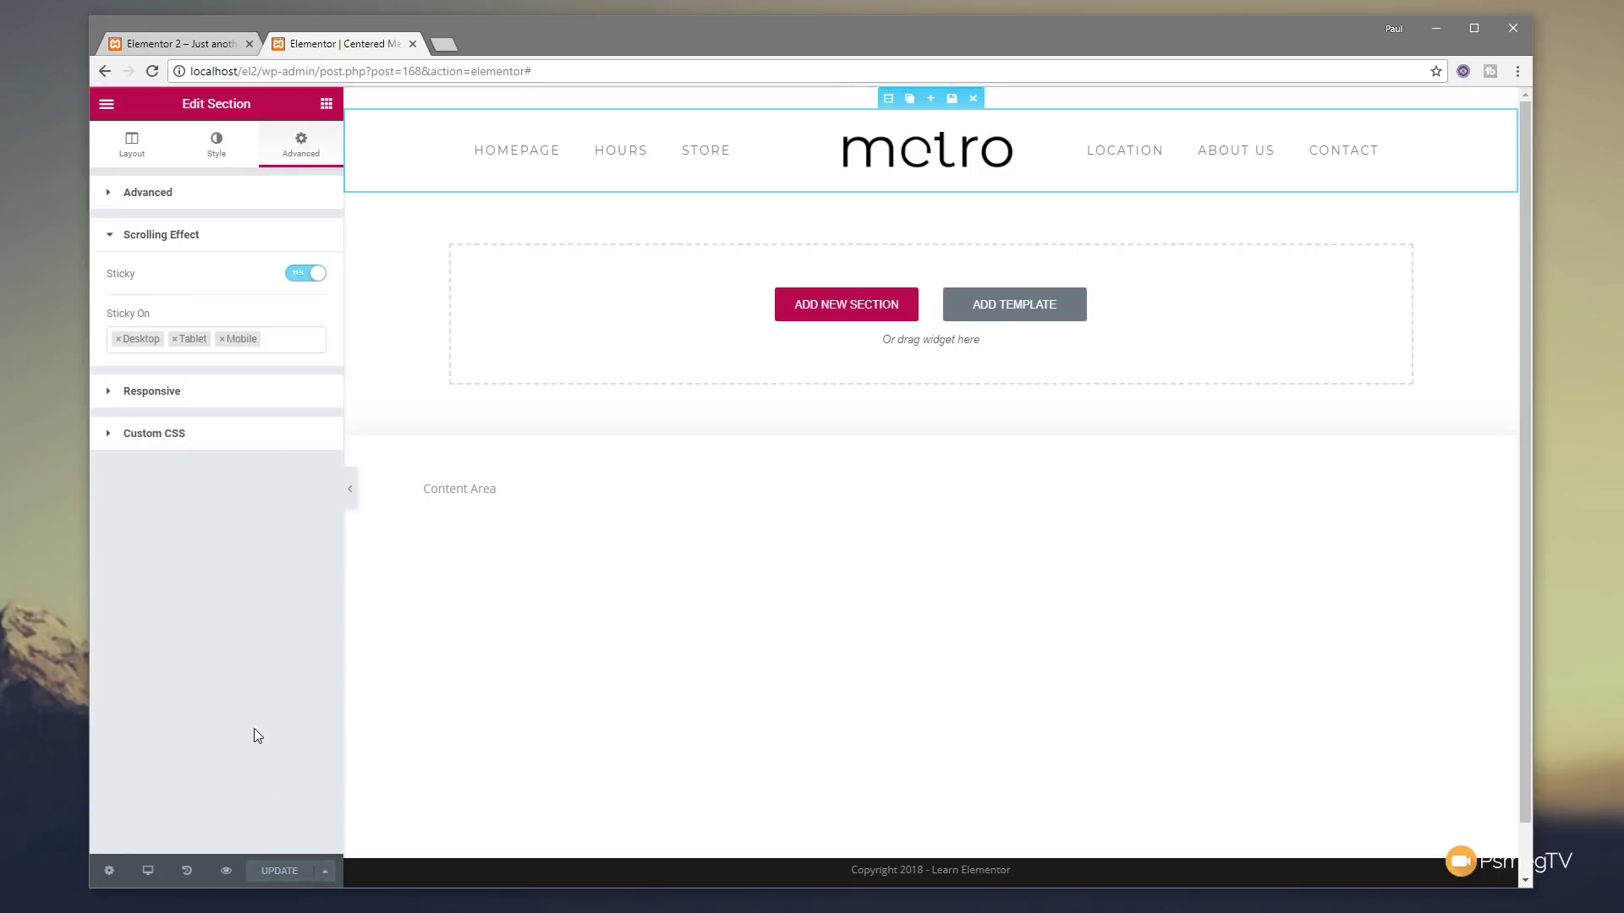
# - Reload the live homepage and check the header's sticky behaviour and translucent background while scrolling through the page
pyautogui.click(189, 41)
pyautogui.click(152, 71)
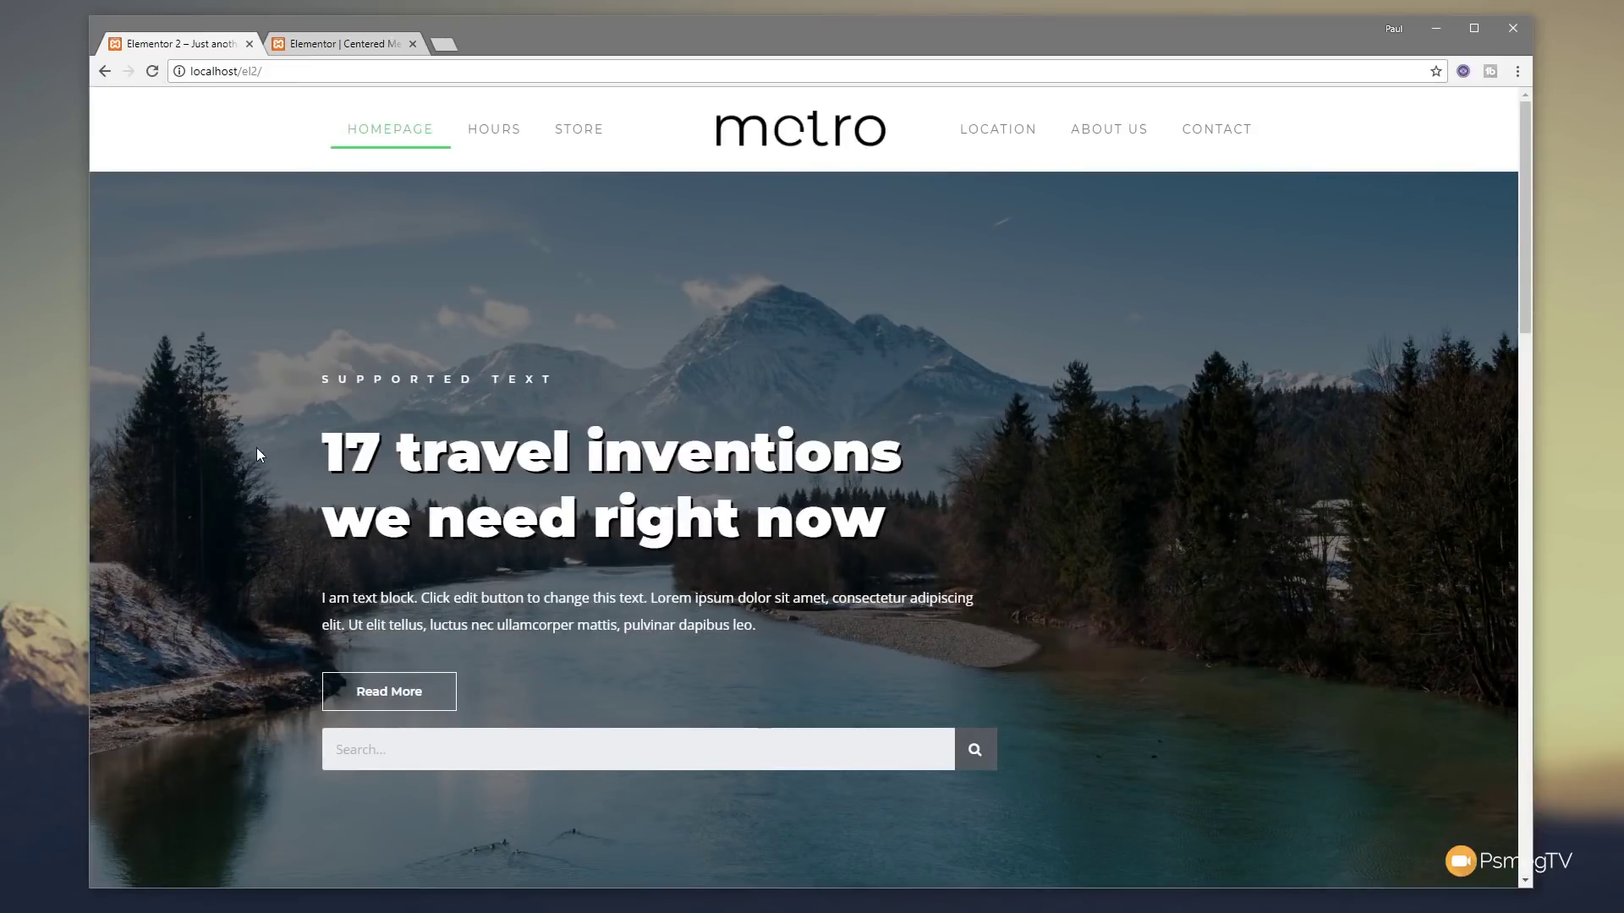
pyautogui.scroll(-4, 257, 455)
pyautogui.scroll(-7, 256, 449)
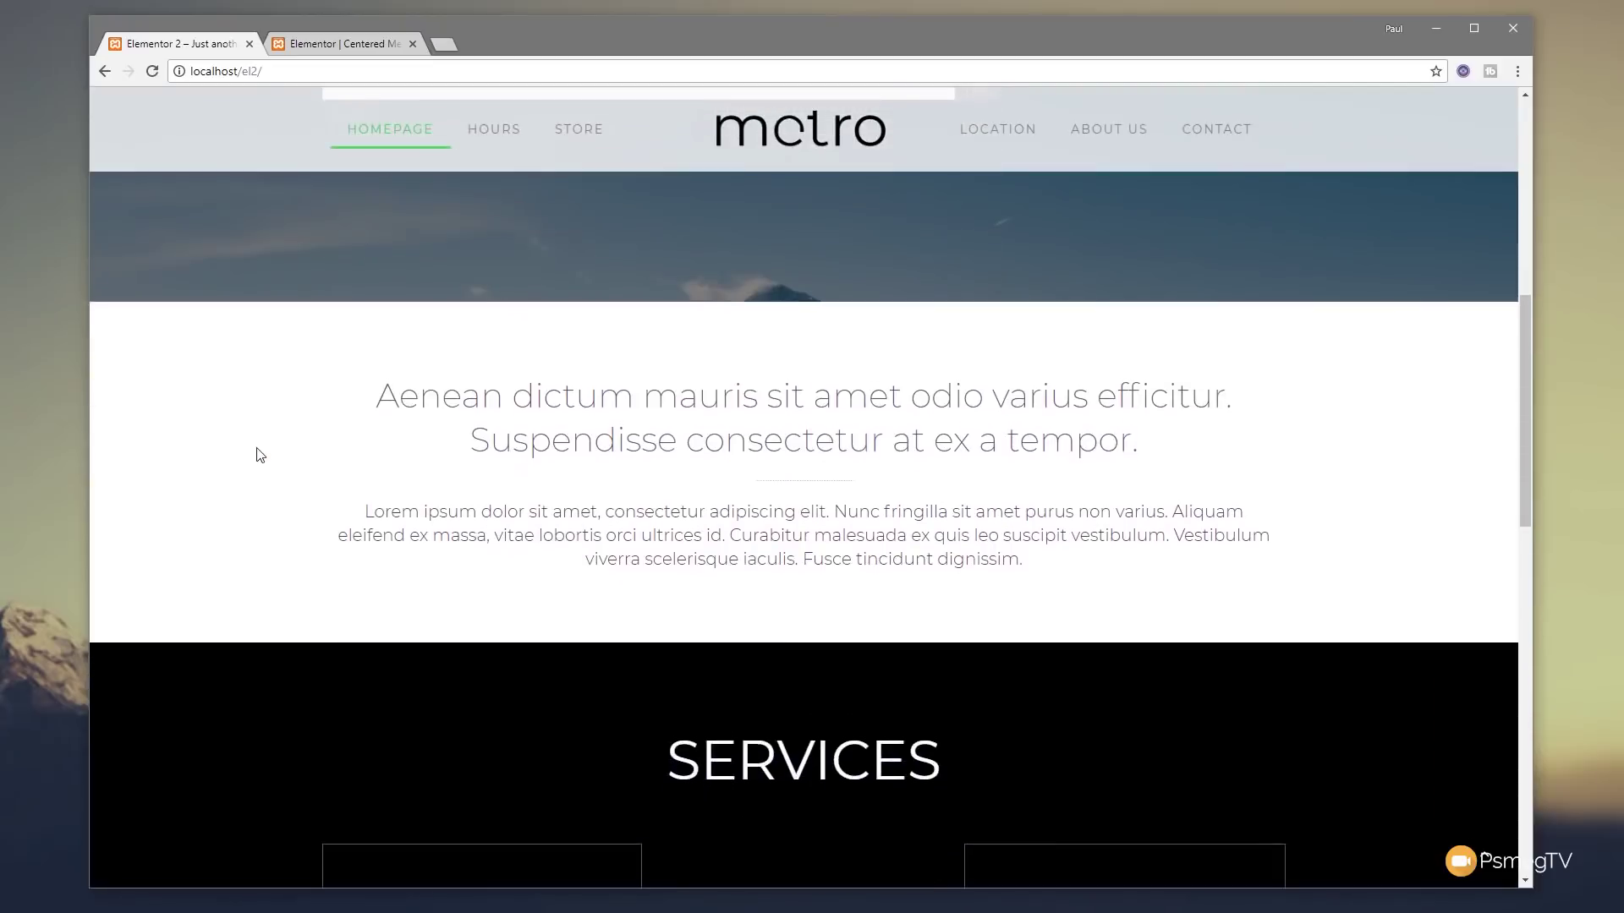
pyautogui.scroll(4, 257, 449)
pyautogui.scroll(7, 260, 455)
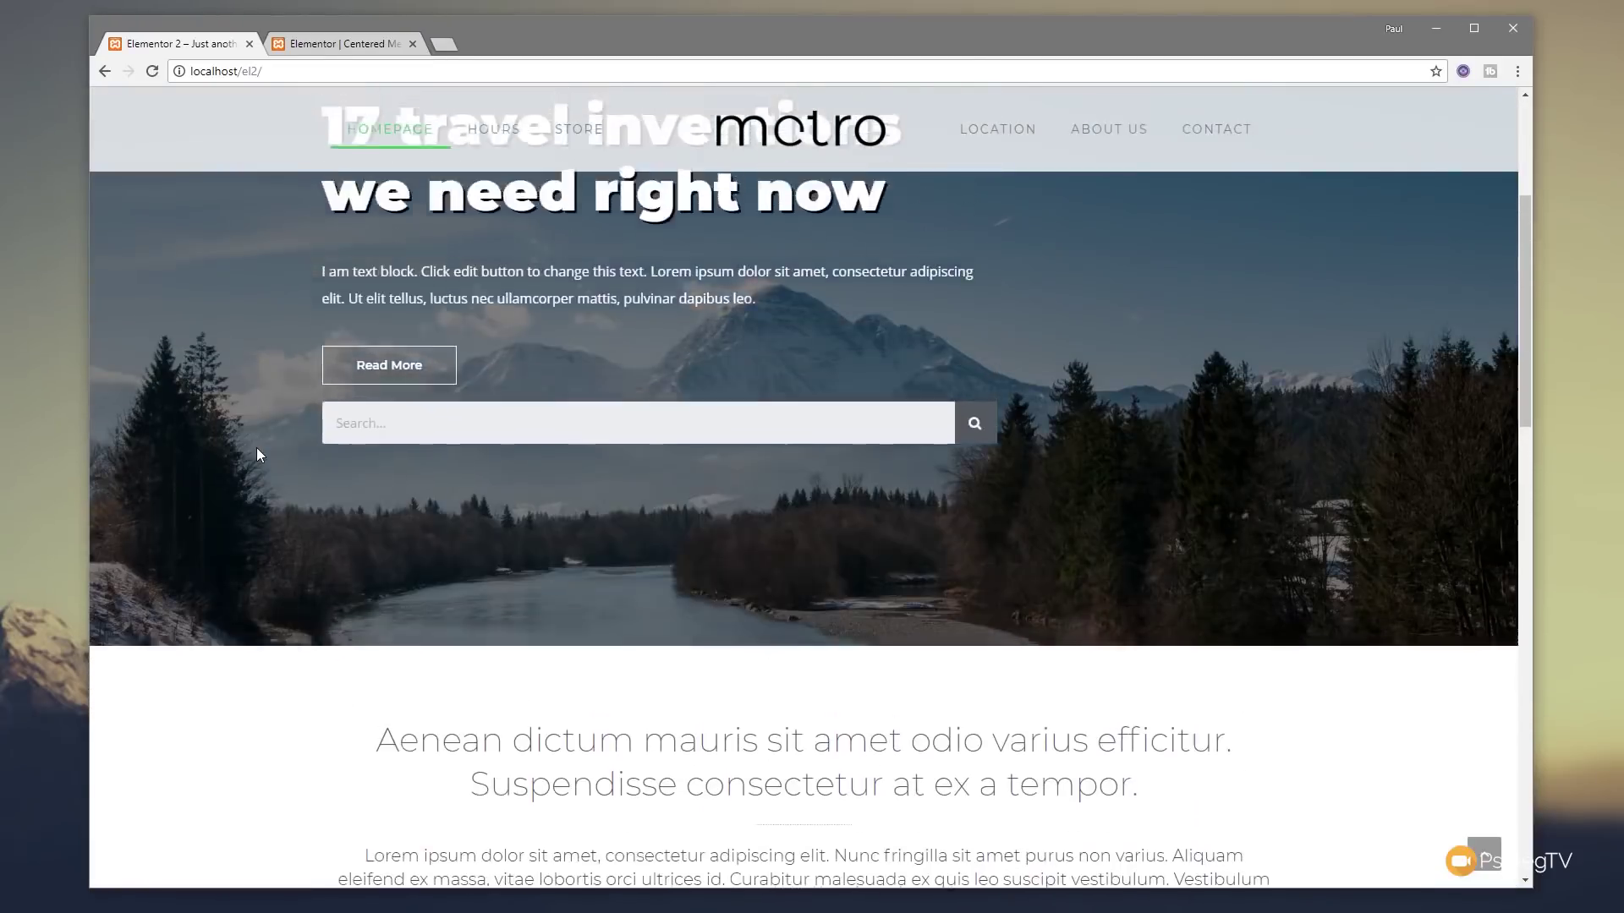